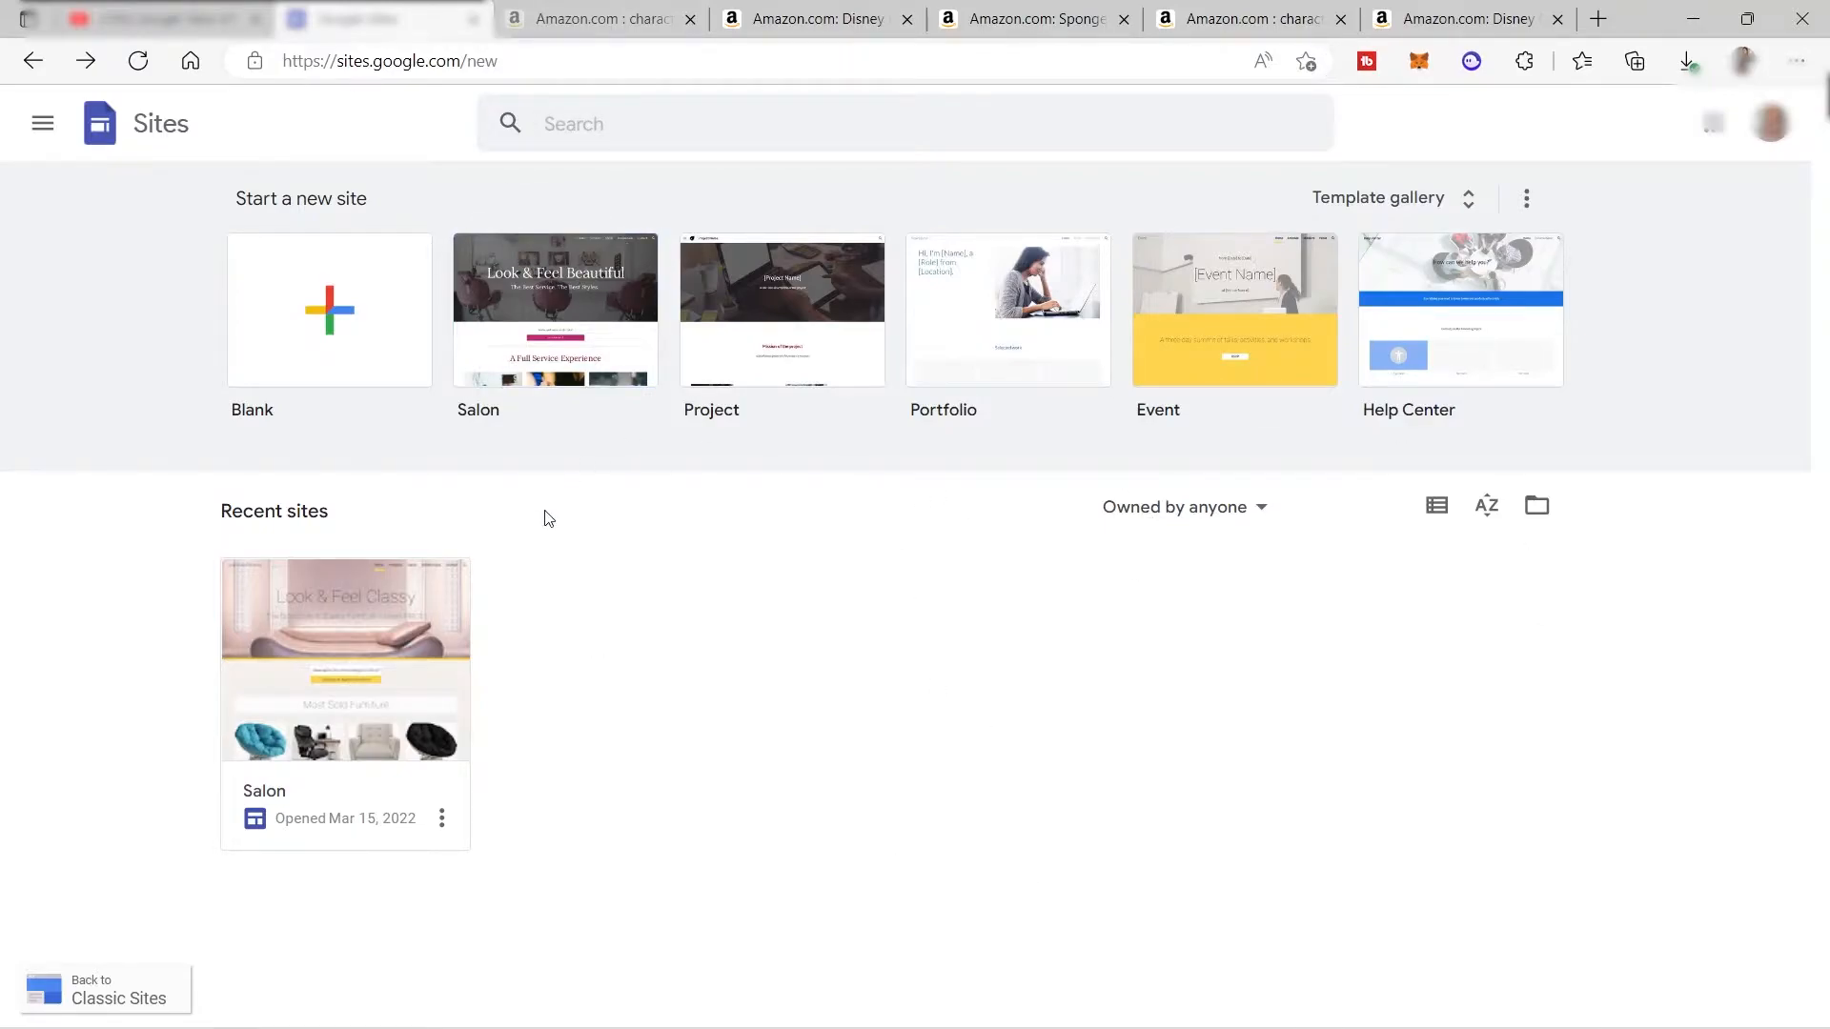
Look through the full site template gallery and create a new site from the Blank template.
drag(207, 514, 352, 515)
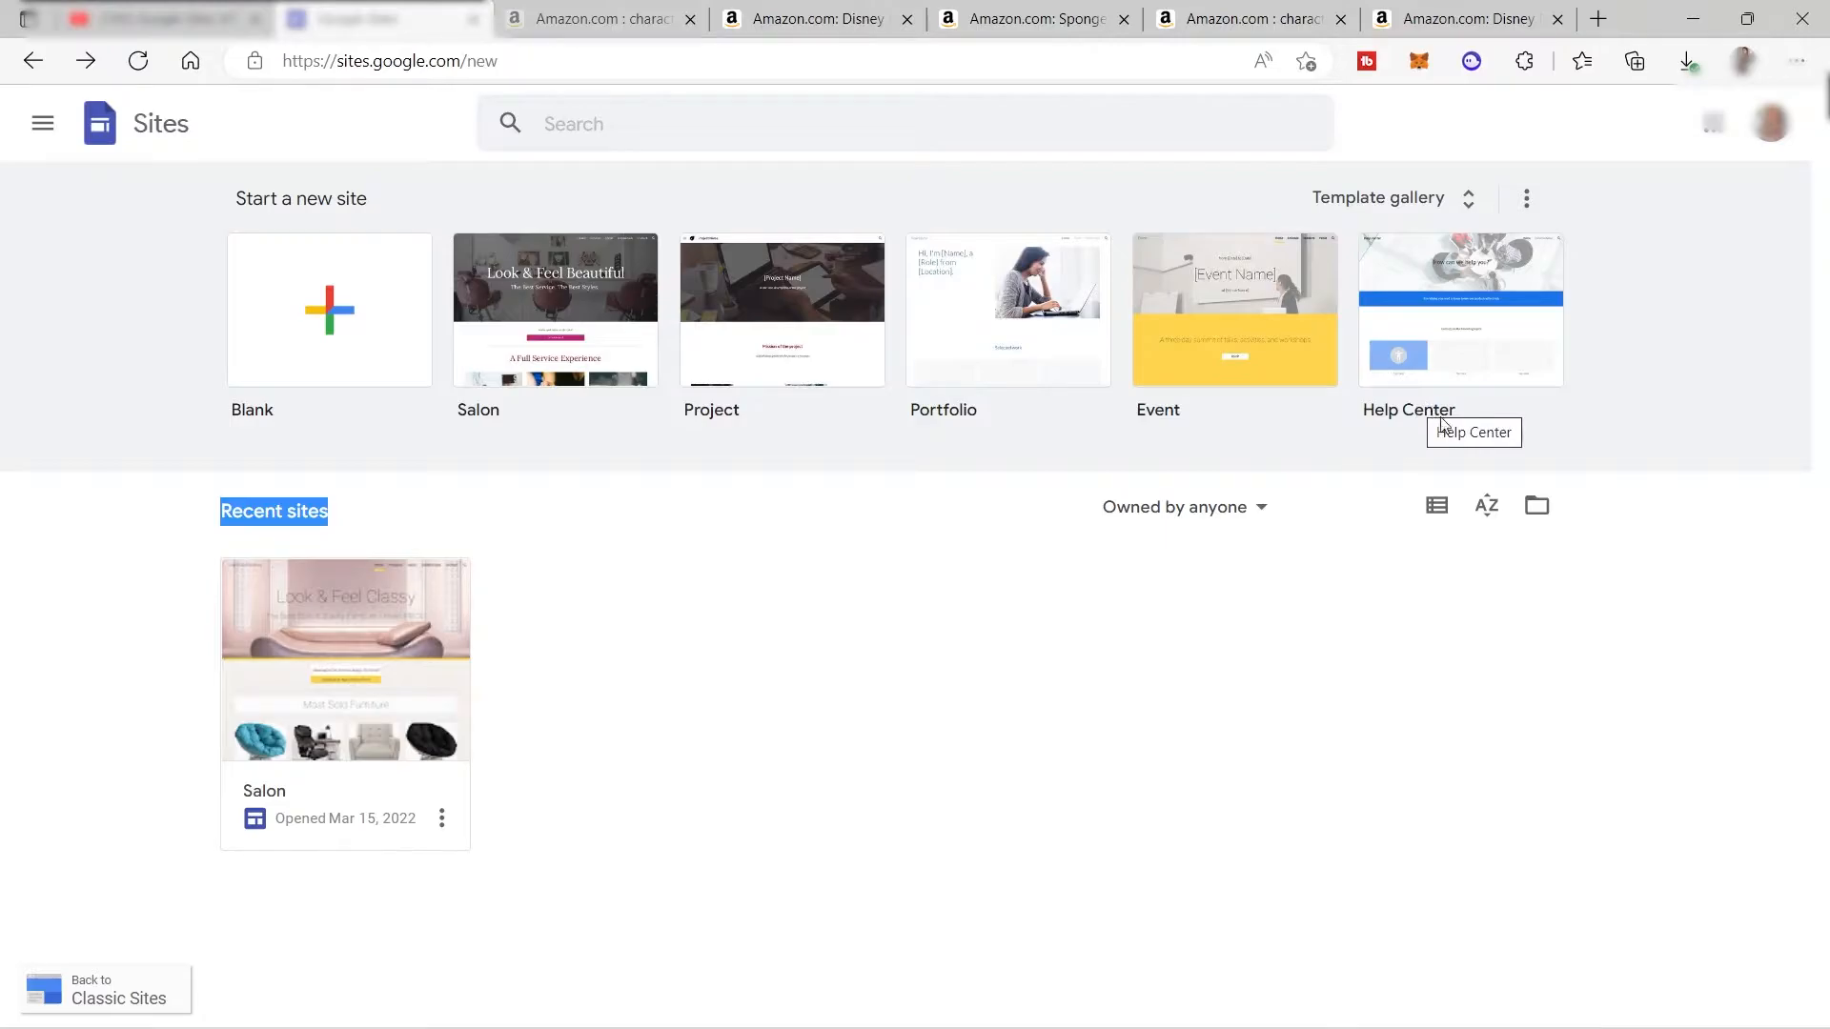
click(1408, 201)
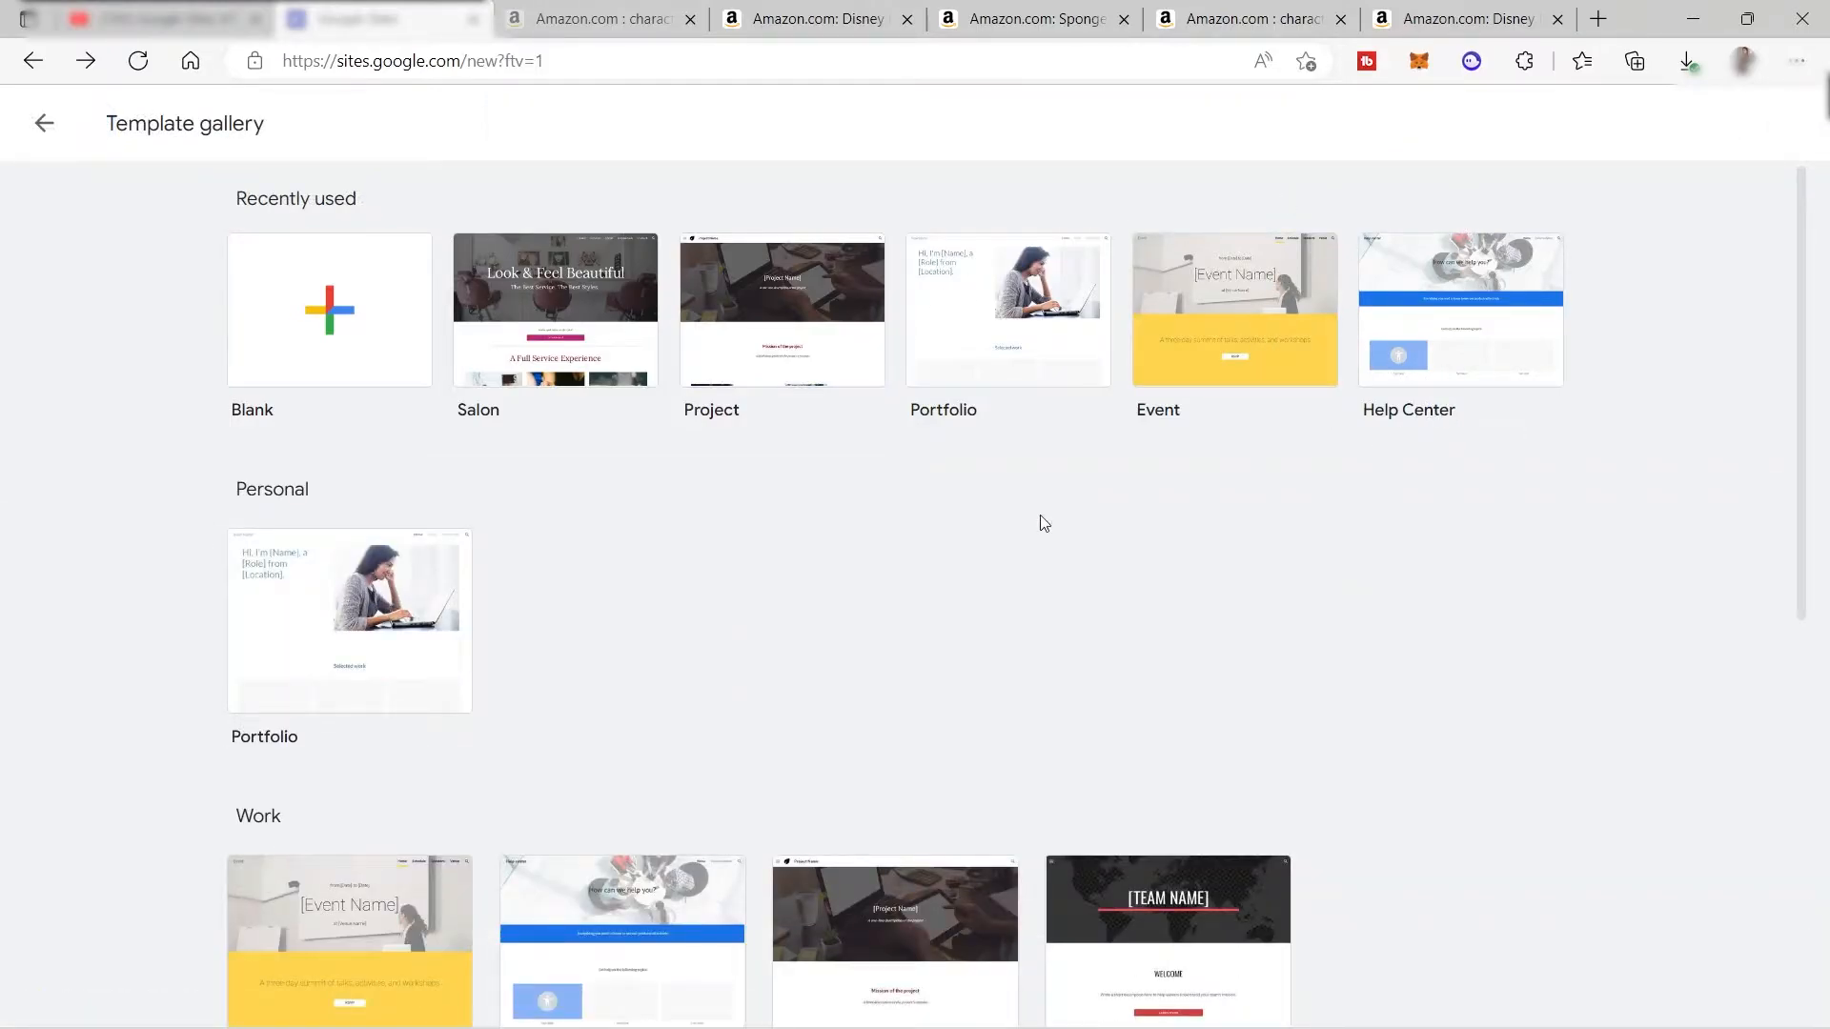
scroll(833, 564, down, 5)
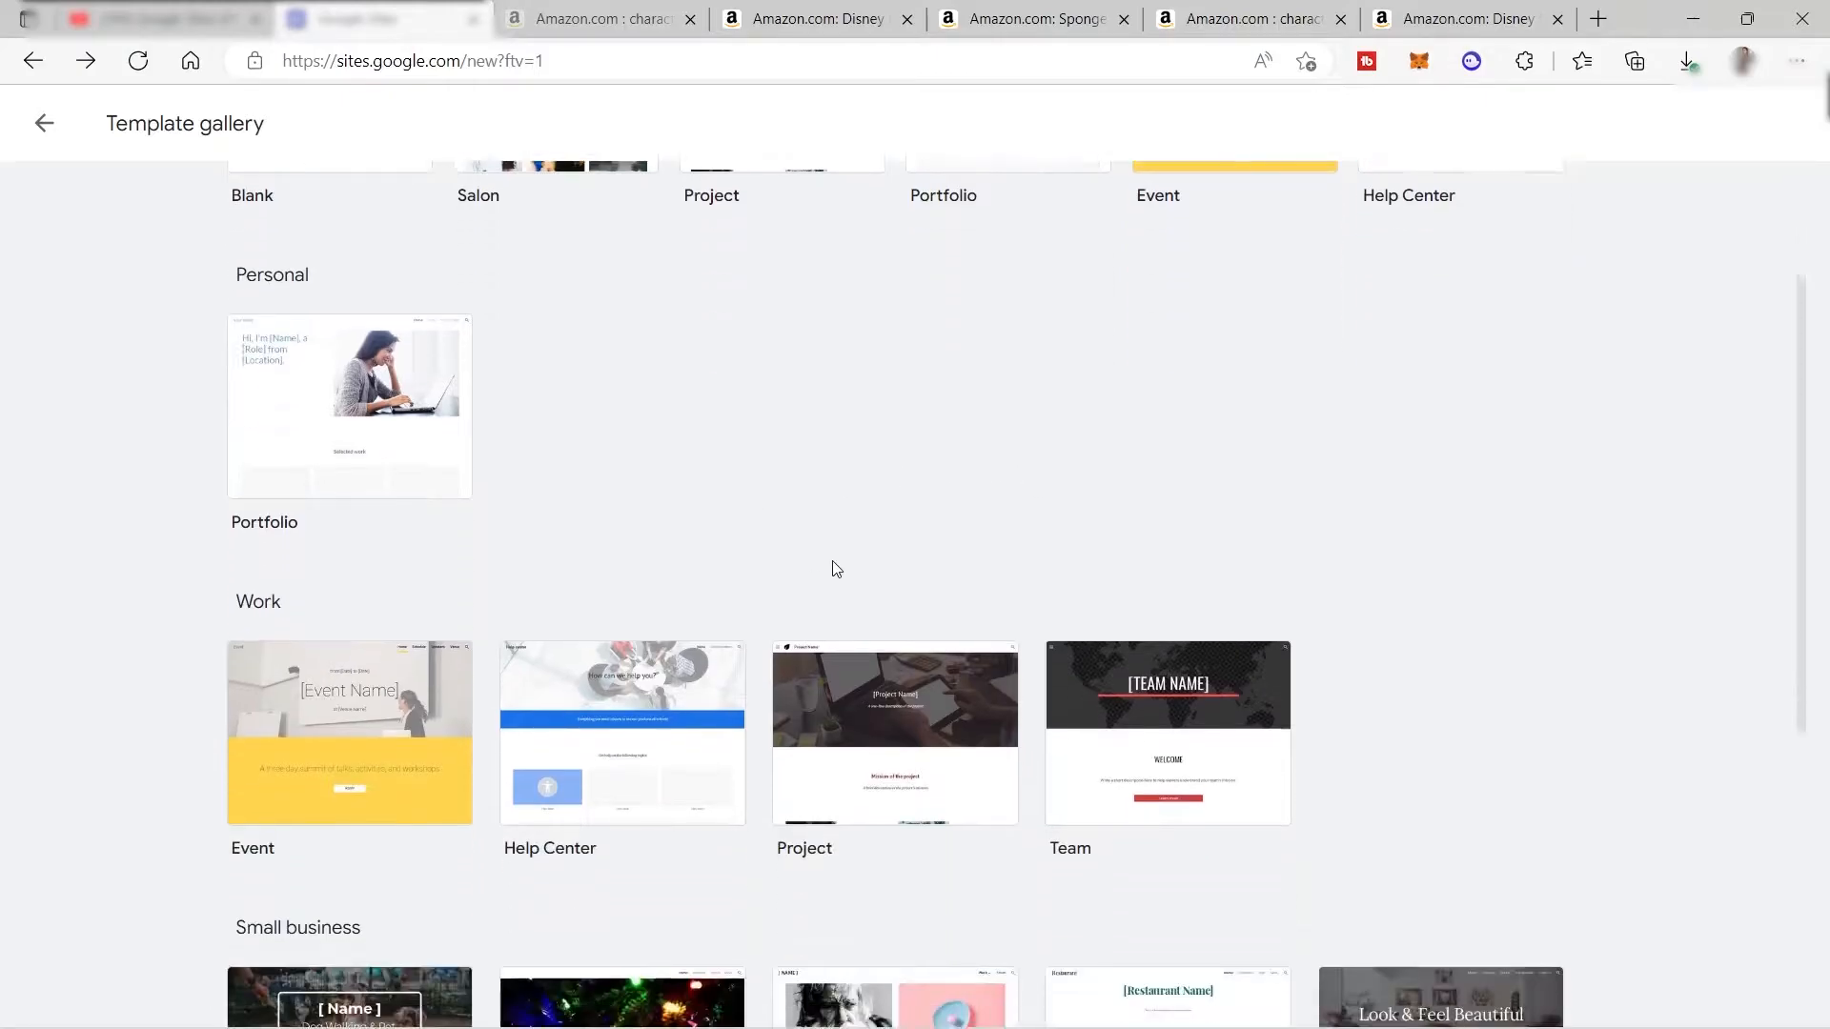
scroll(972, 566, down, 2)
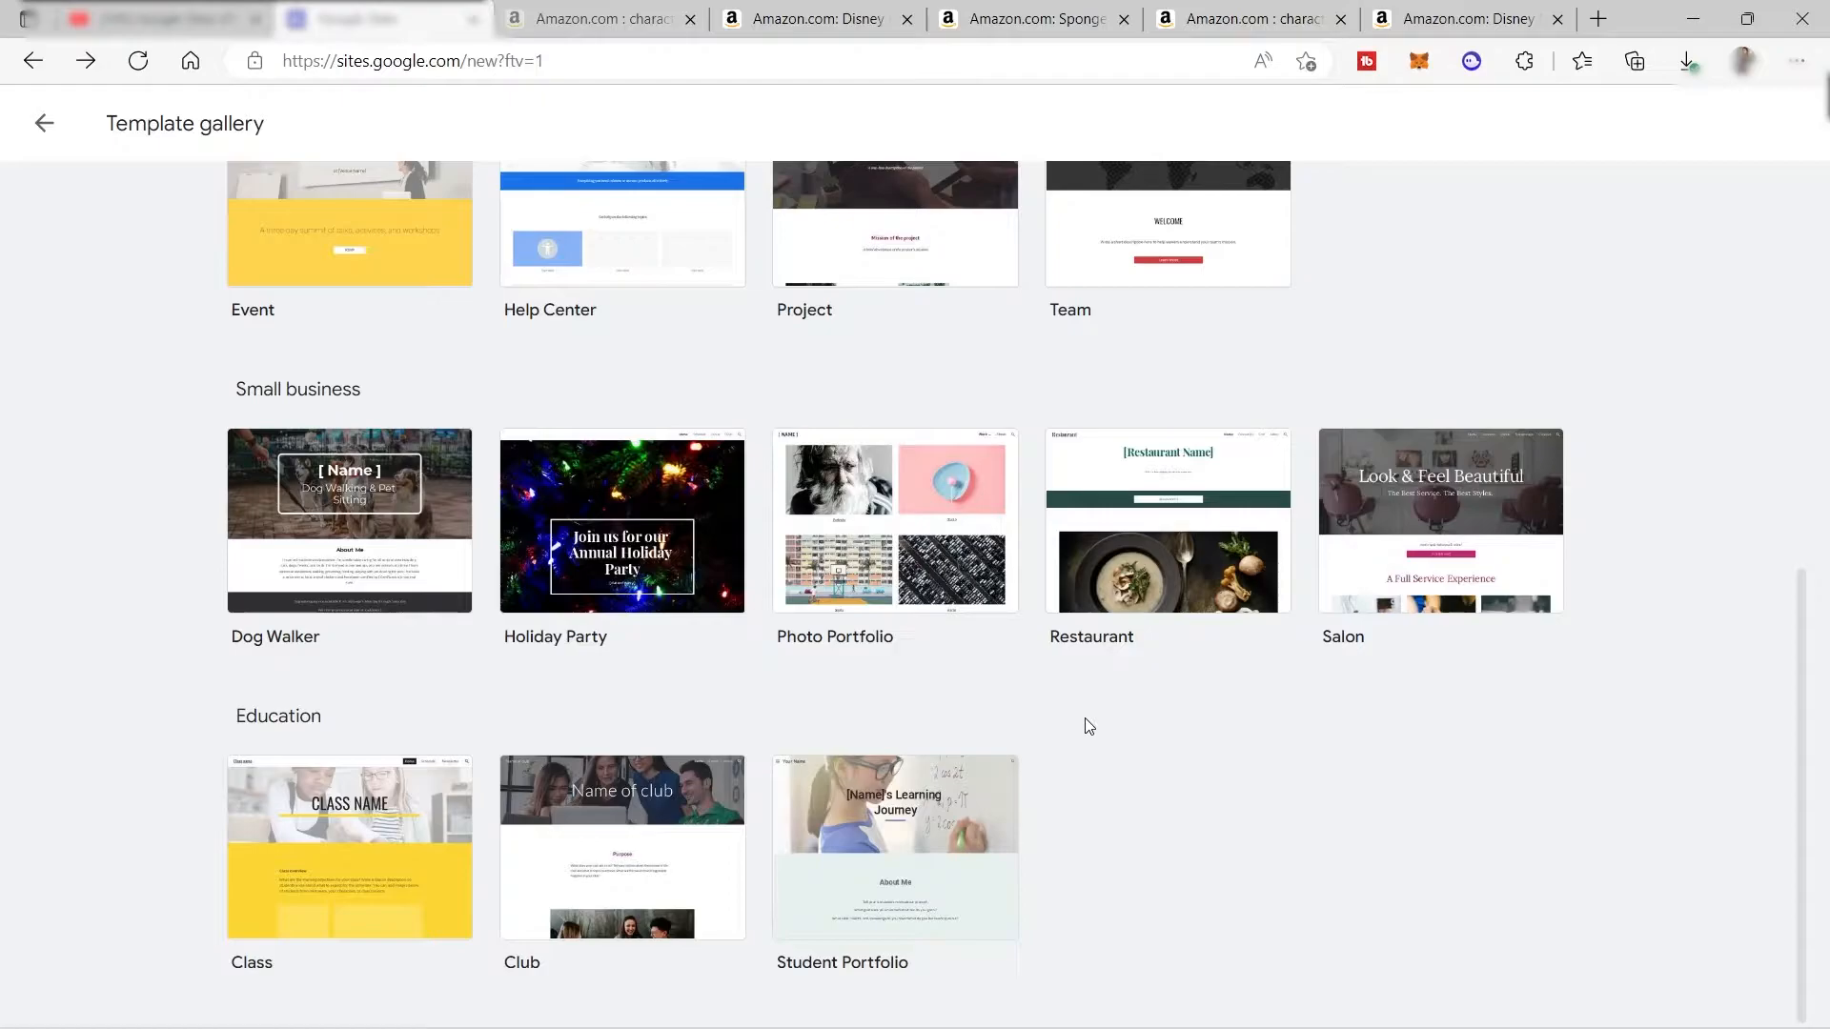
scroll(855, 748, up, 7)
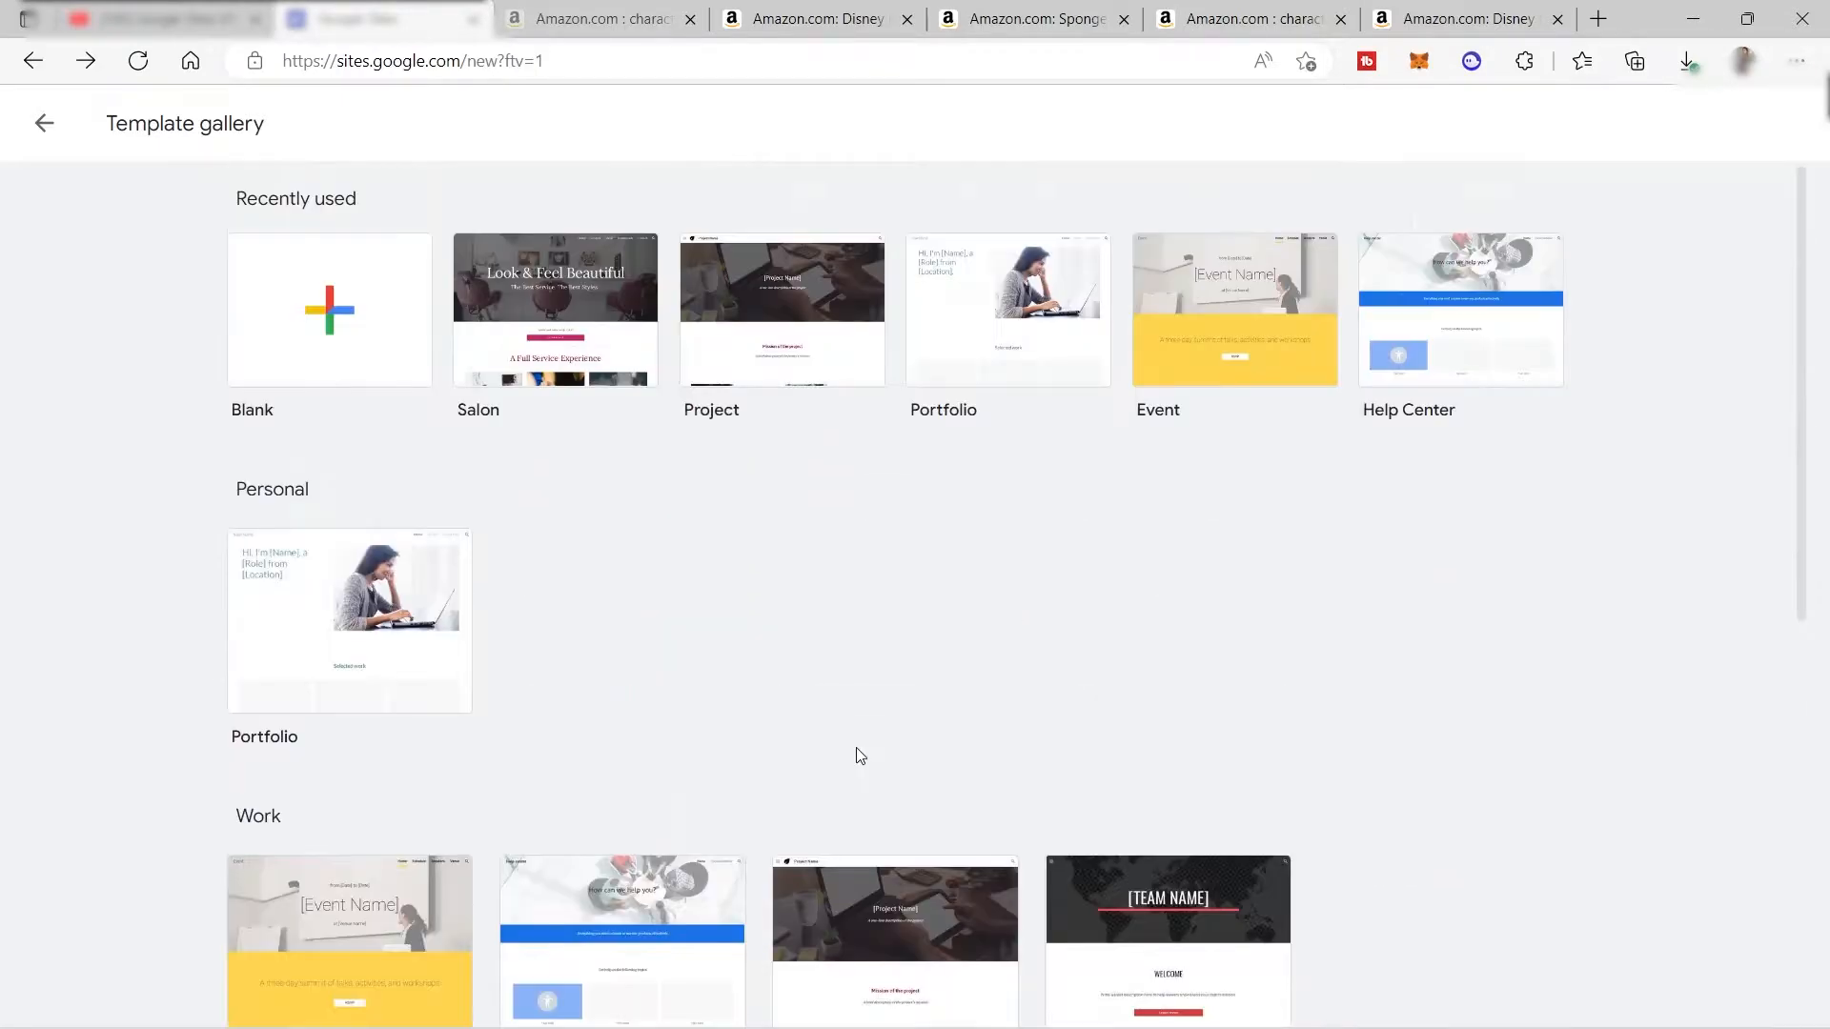
click(336, 368)
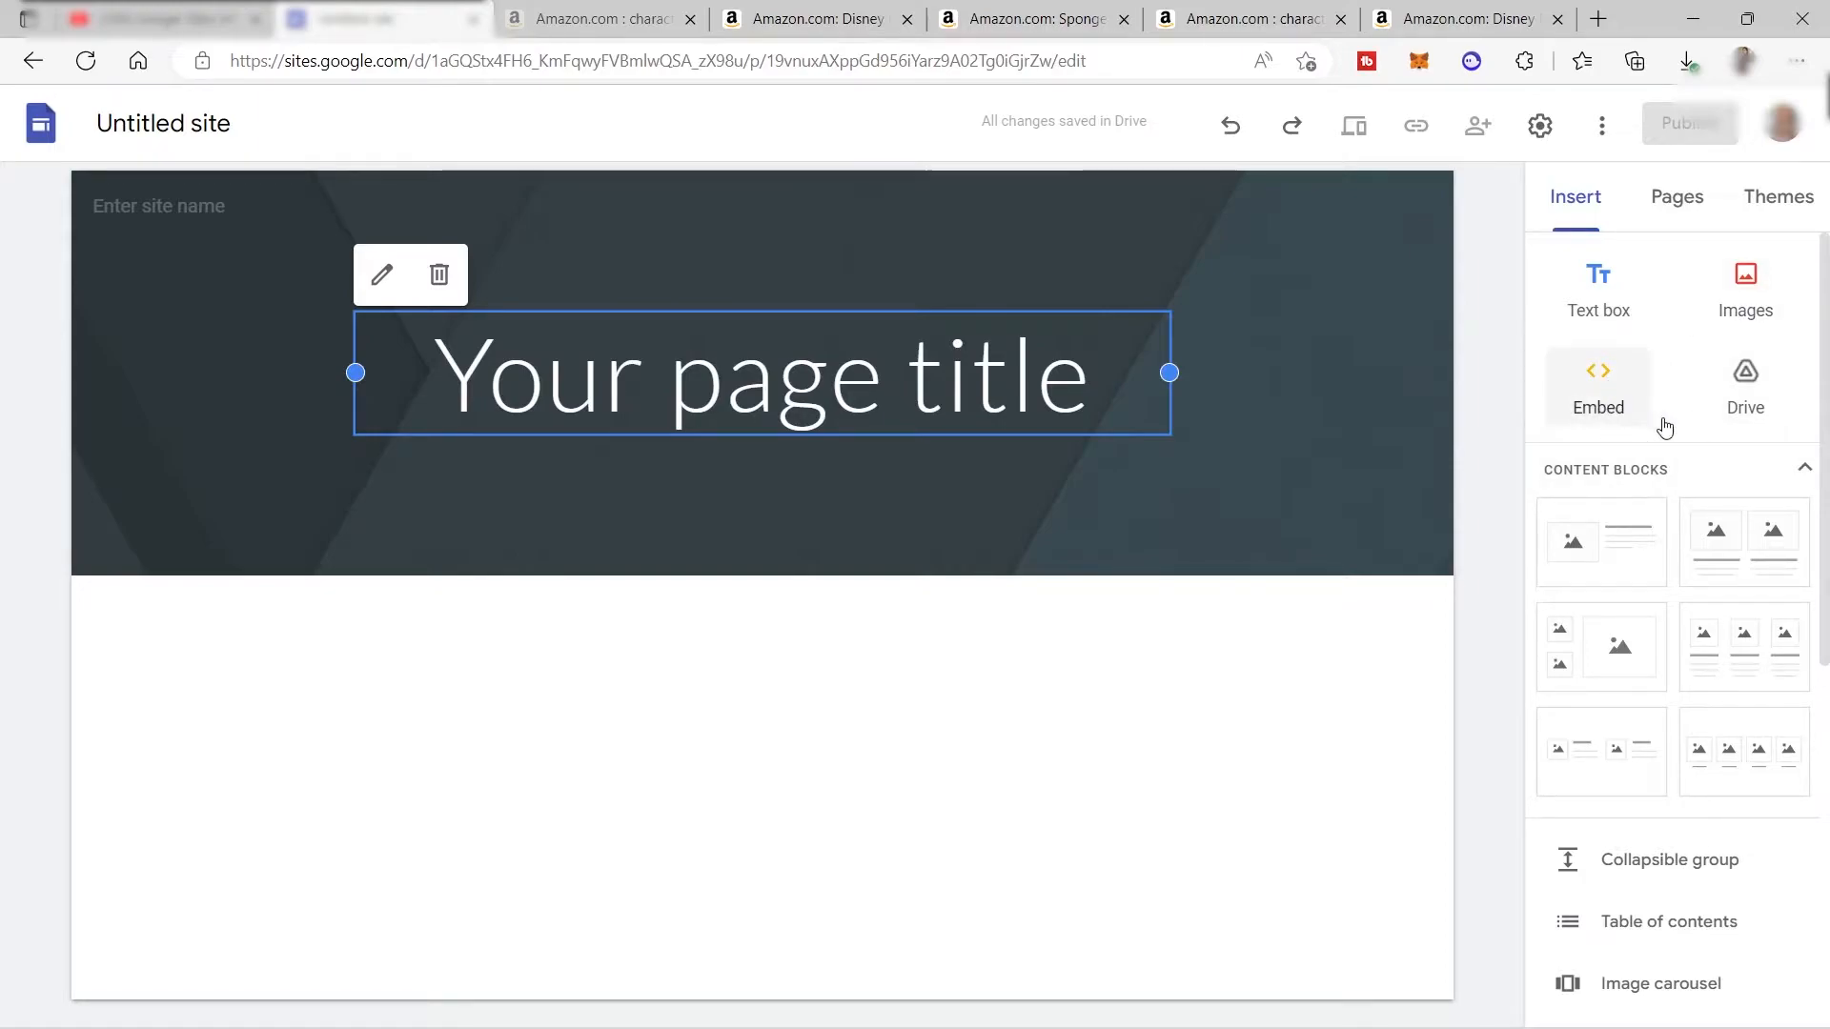
Add the content block with one image placeholder beside a heading and text, below the page header.
scroll(1651, 512, down, 1)
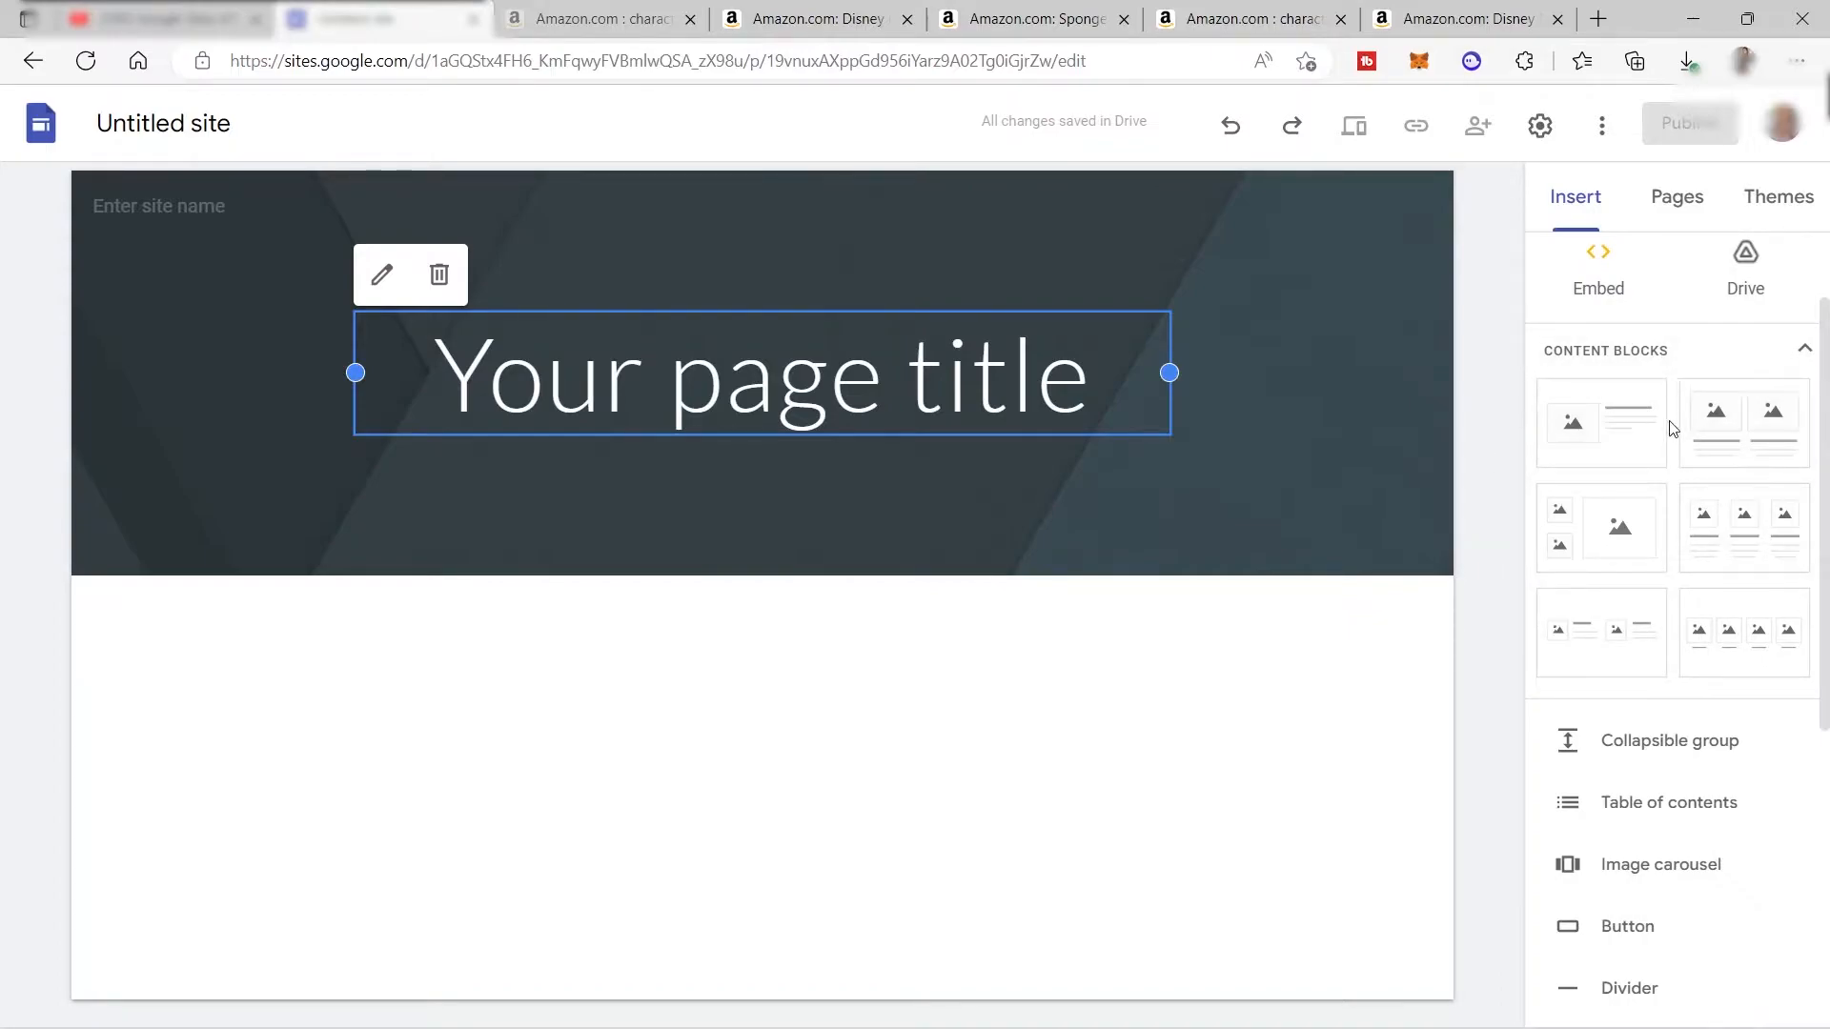
drag(1627, 412, 591, 826)
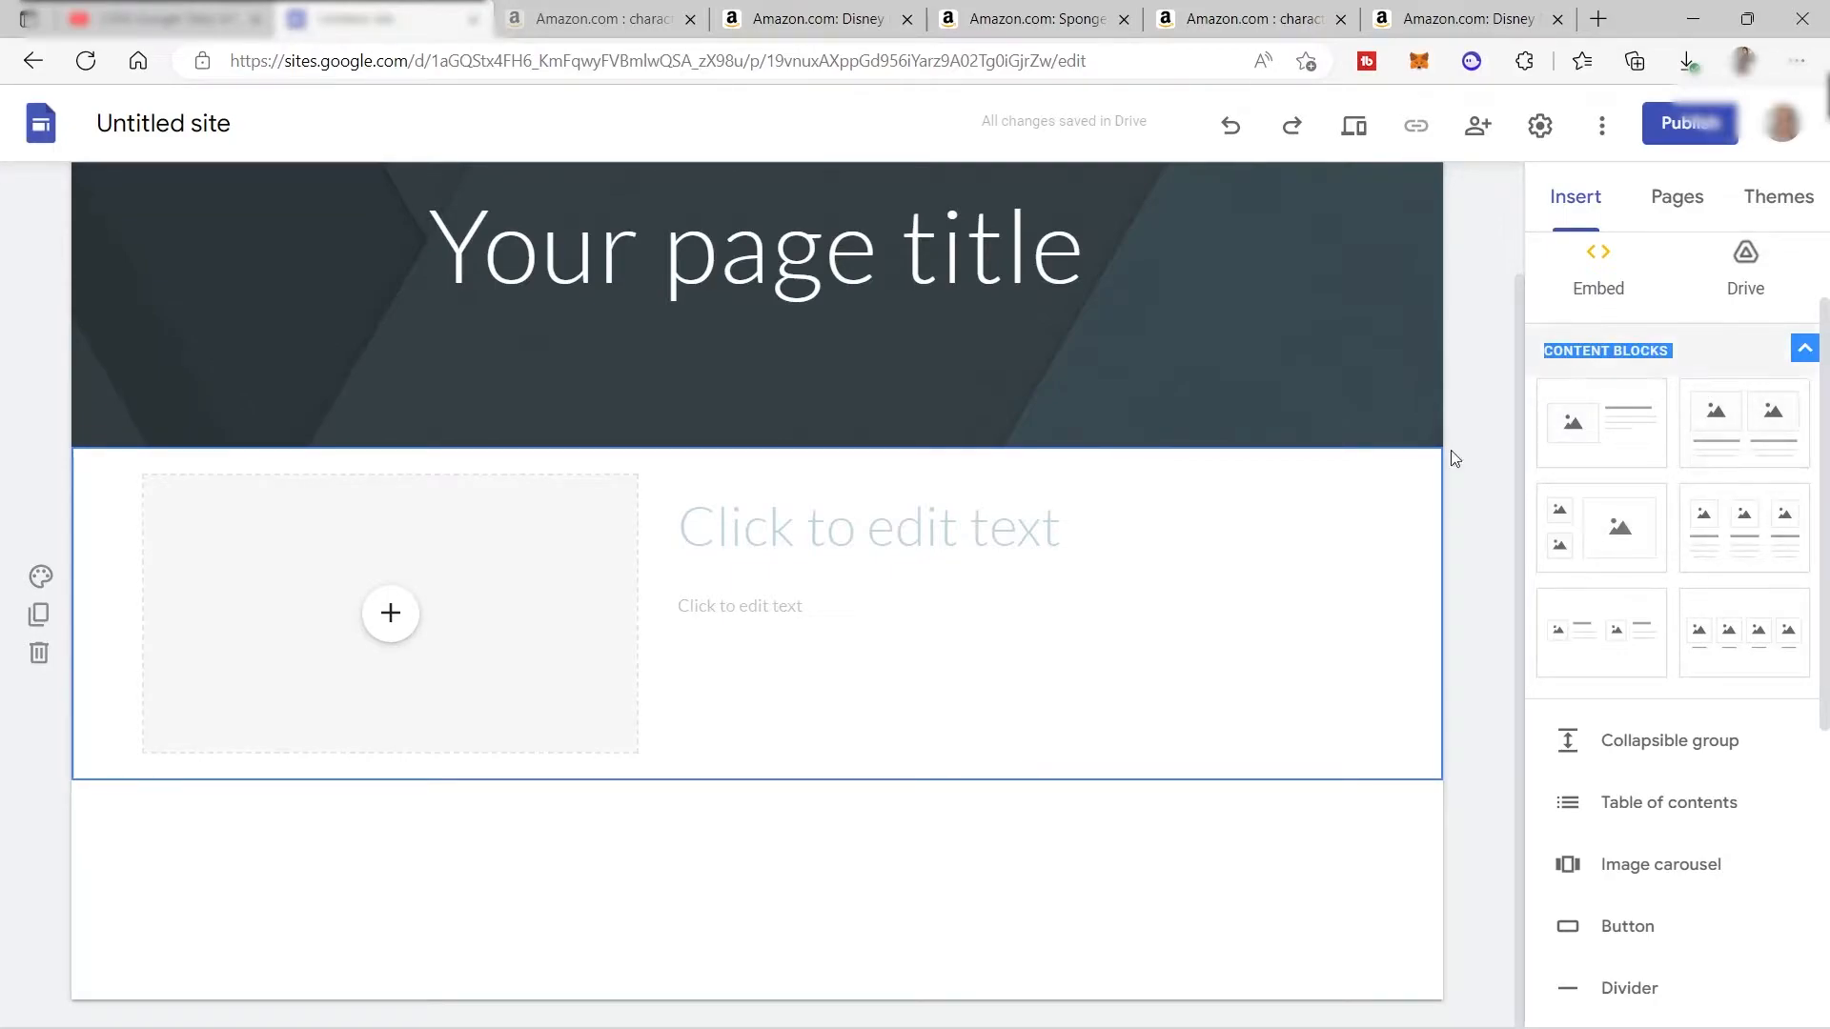
Try out a collapsible group on the page by moving it above the image-and-text block, and delete it again.
drag(1660, 749, 1525, 734)
click(1663, 749)
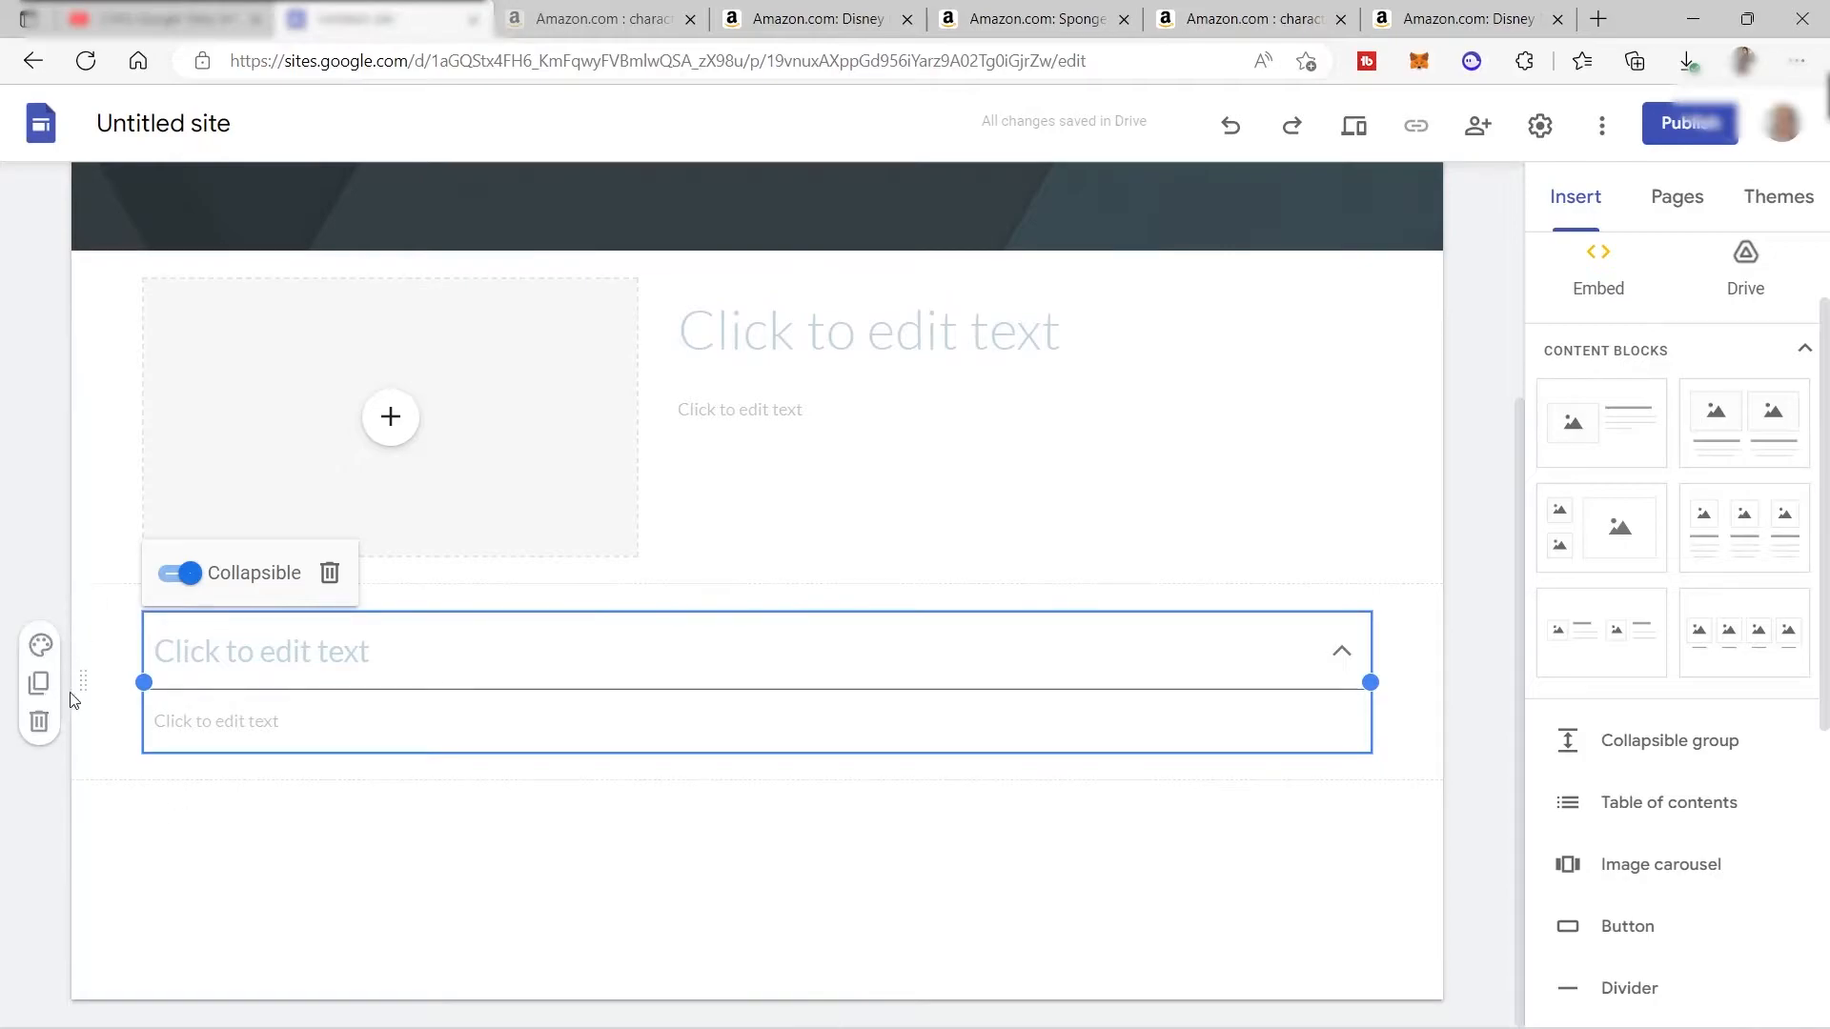
drag(89, 682, 93, 259)
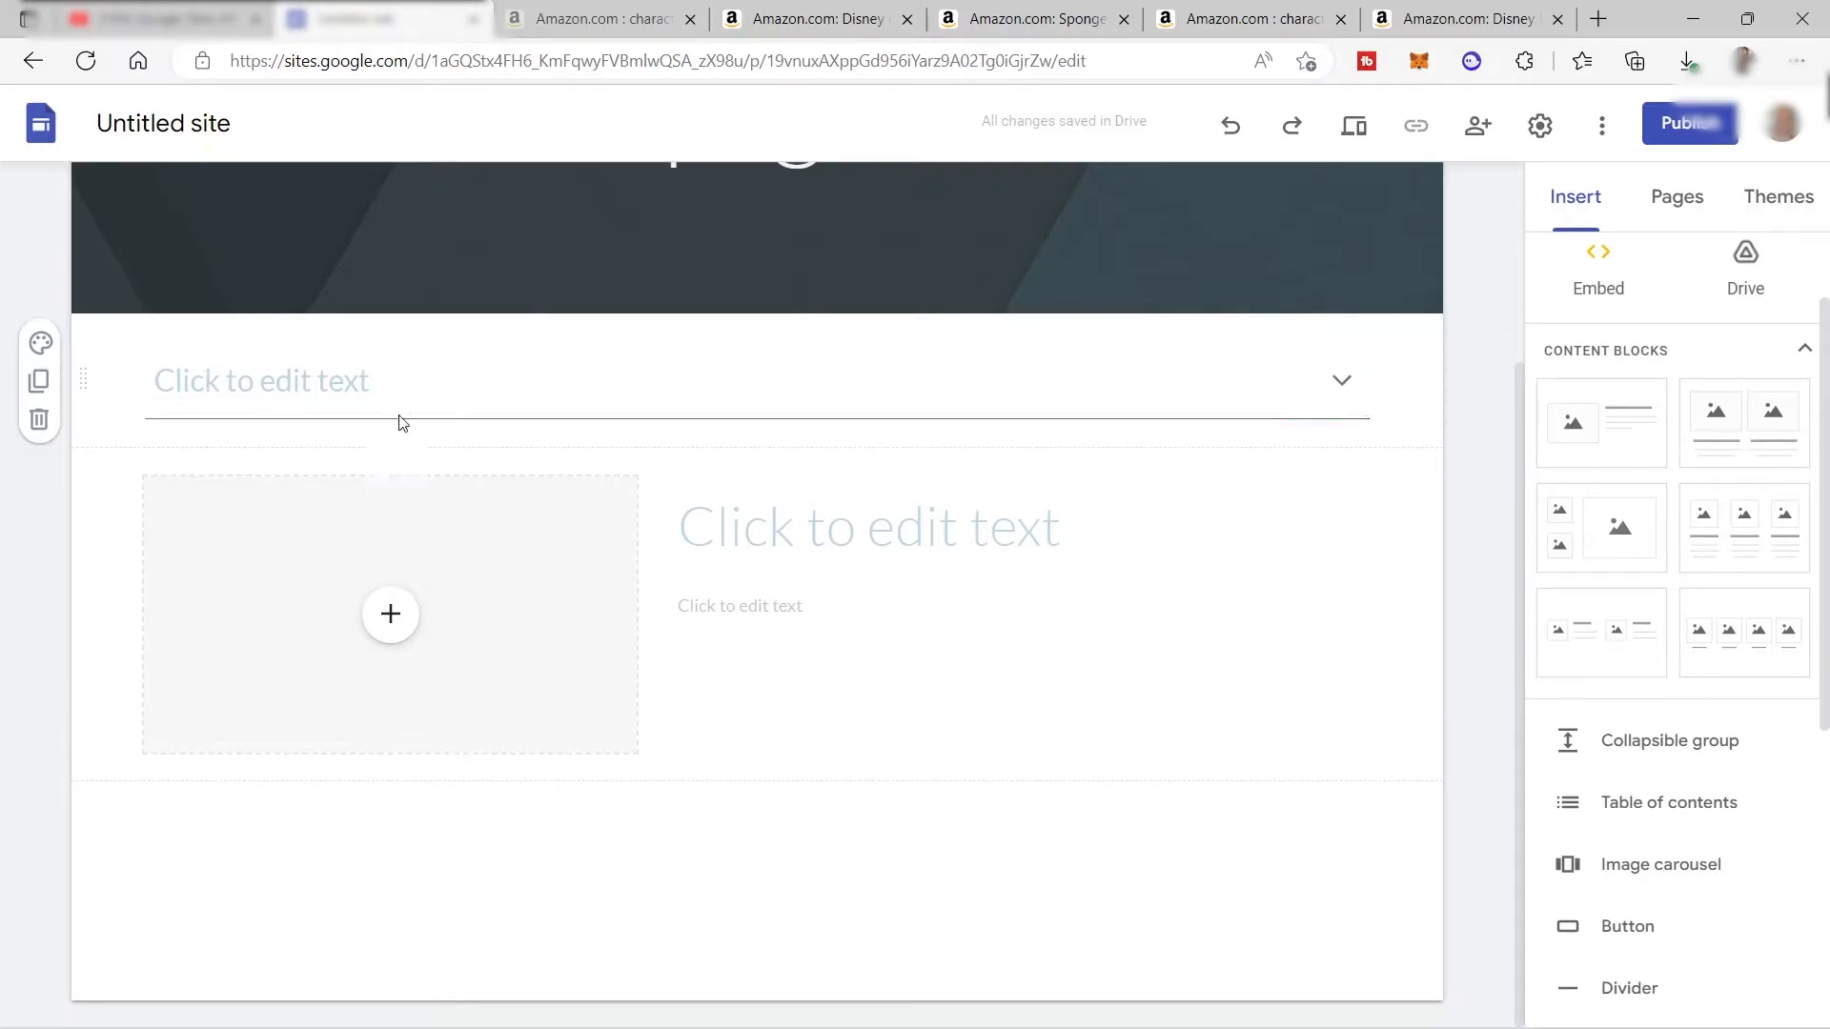
click(38, 416)
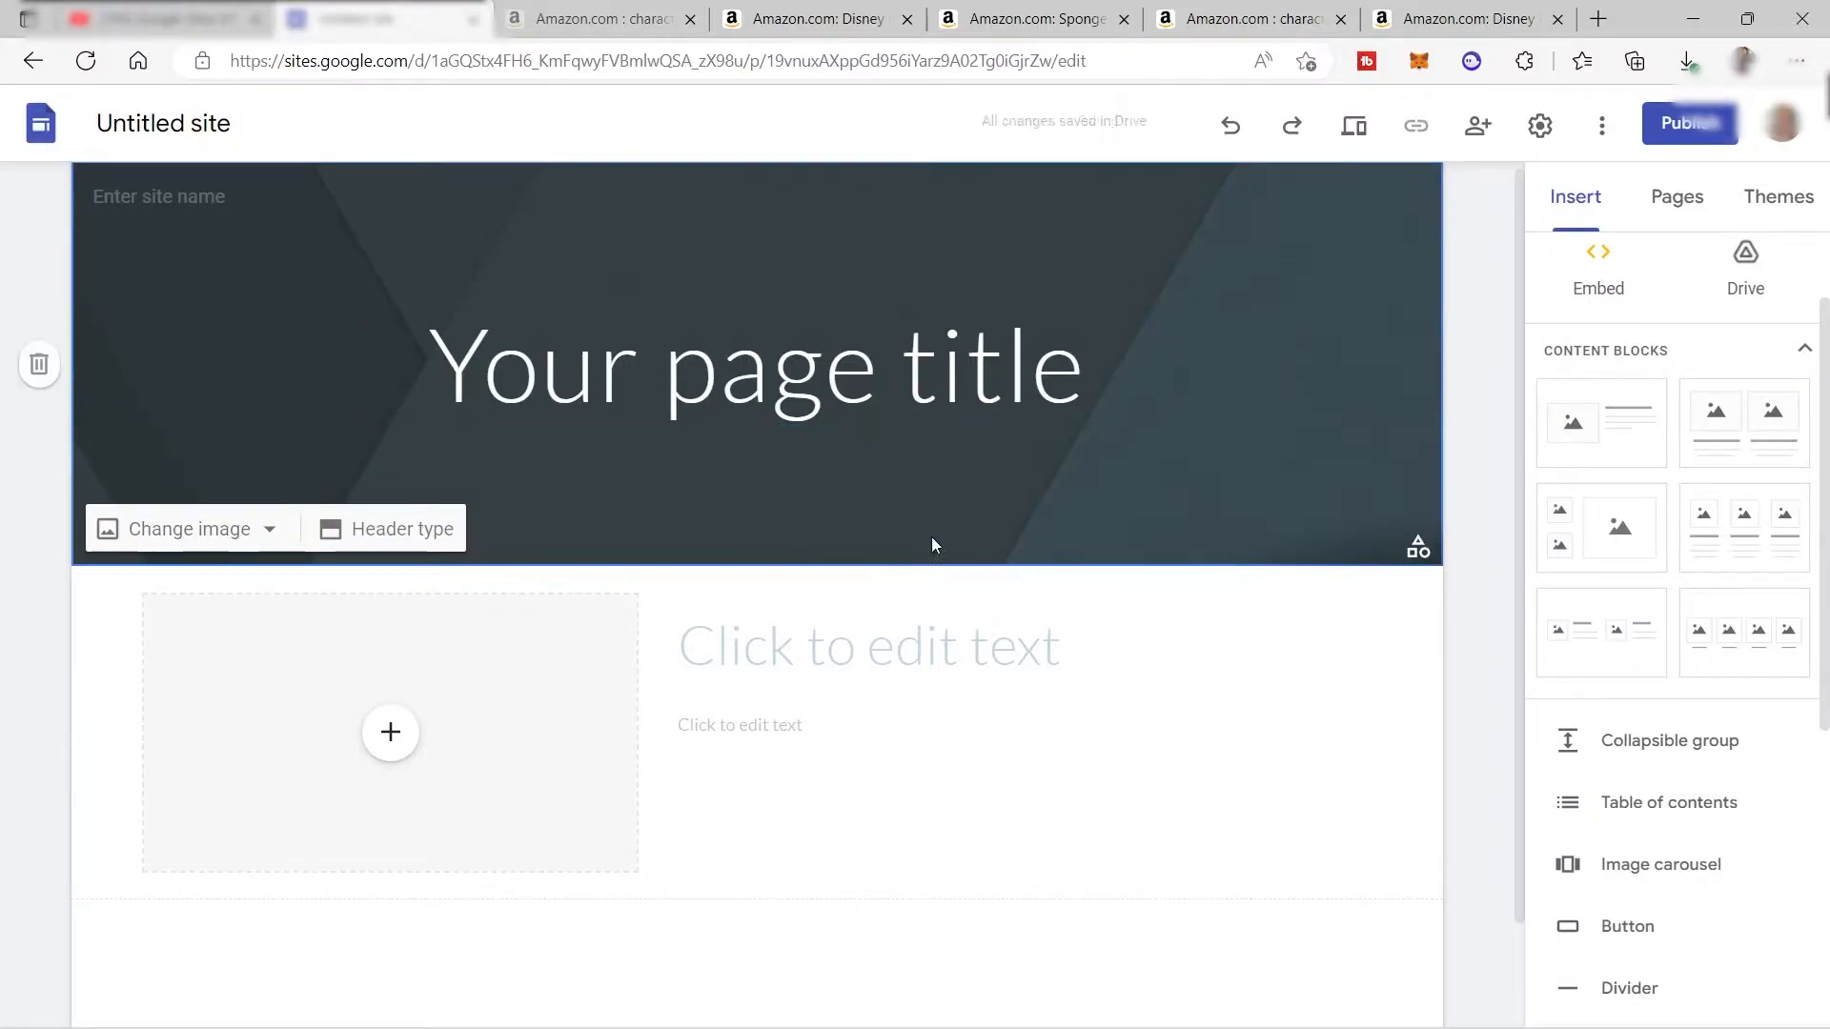
Name the site document "Affordable Character T-shirt".
mouse_move(203, 276)
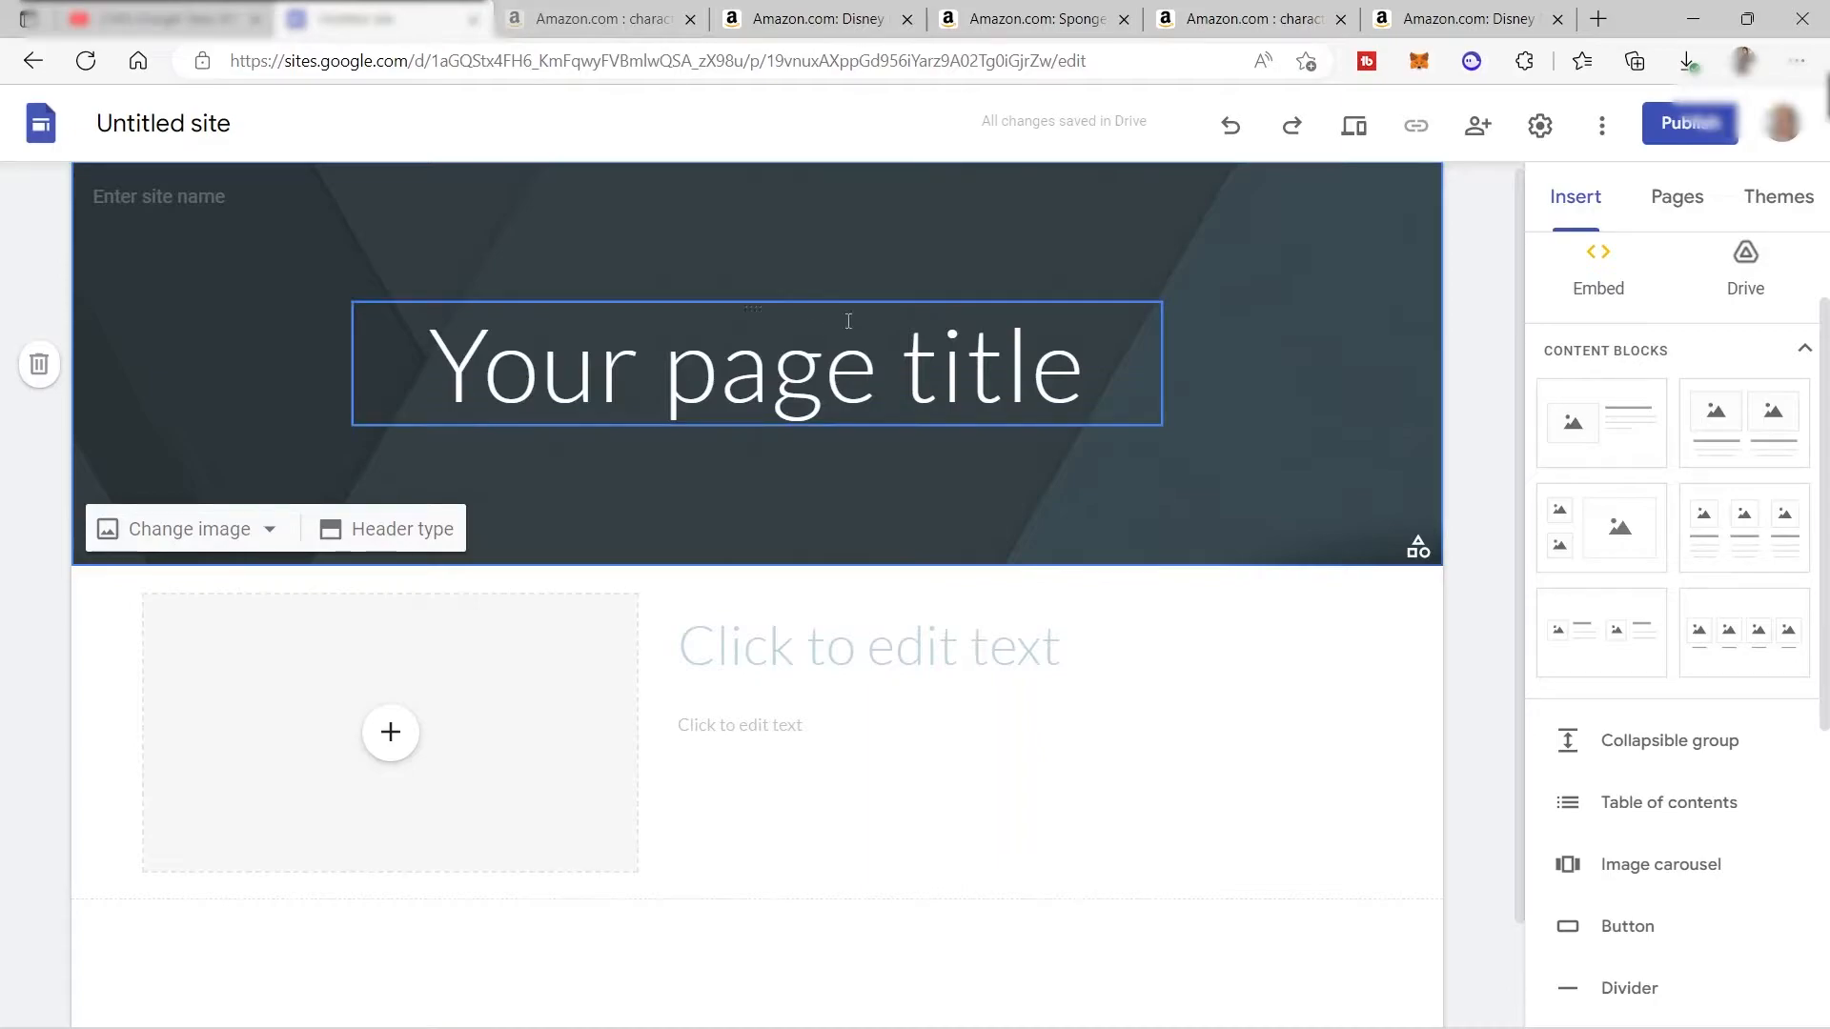
click(164, 125)
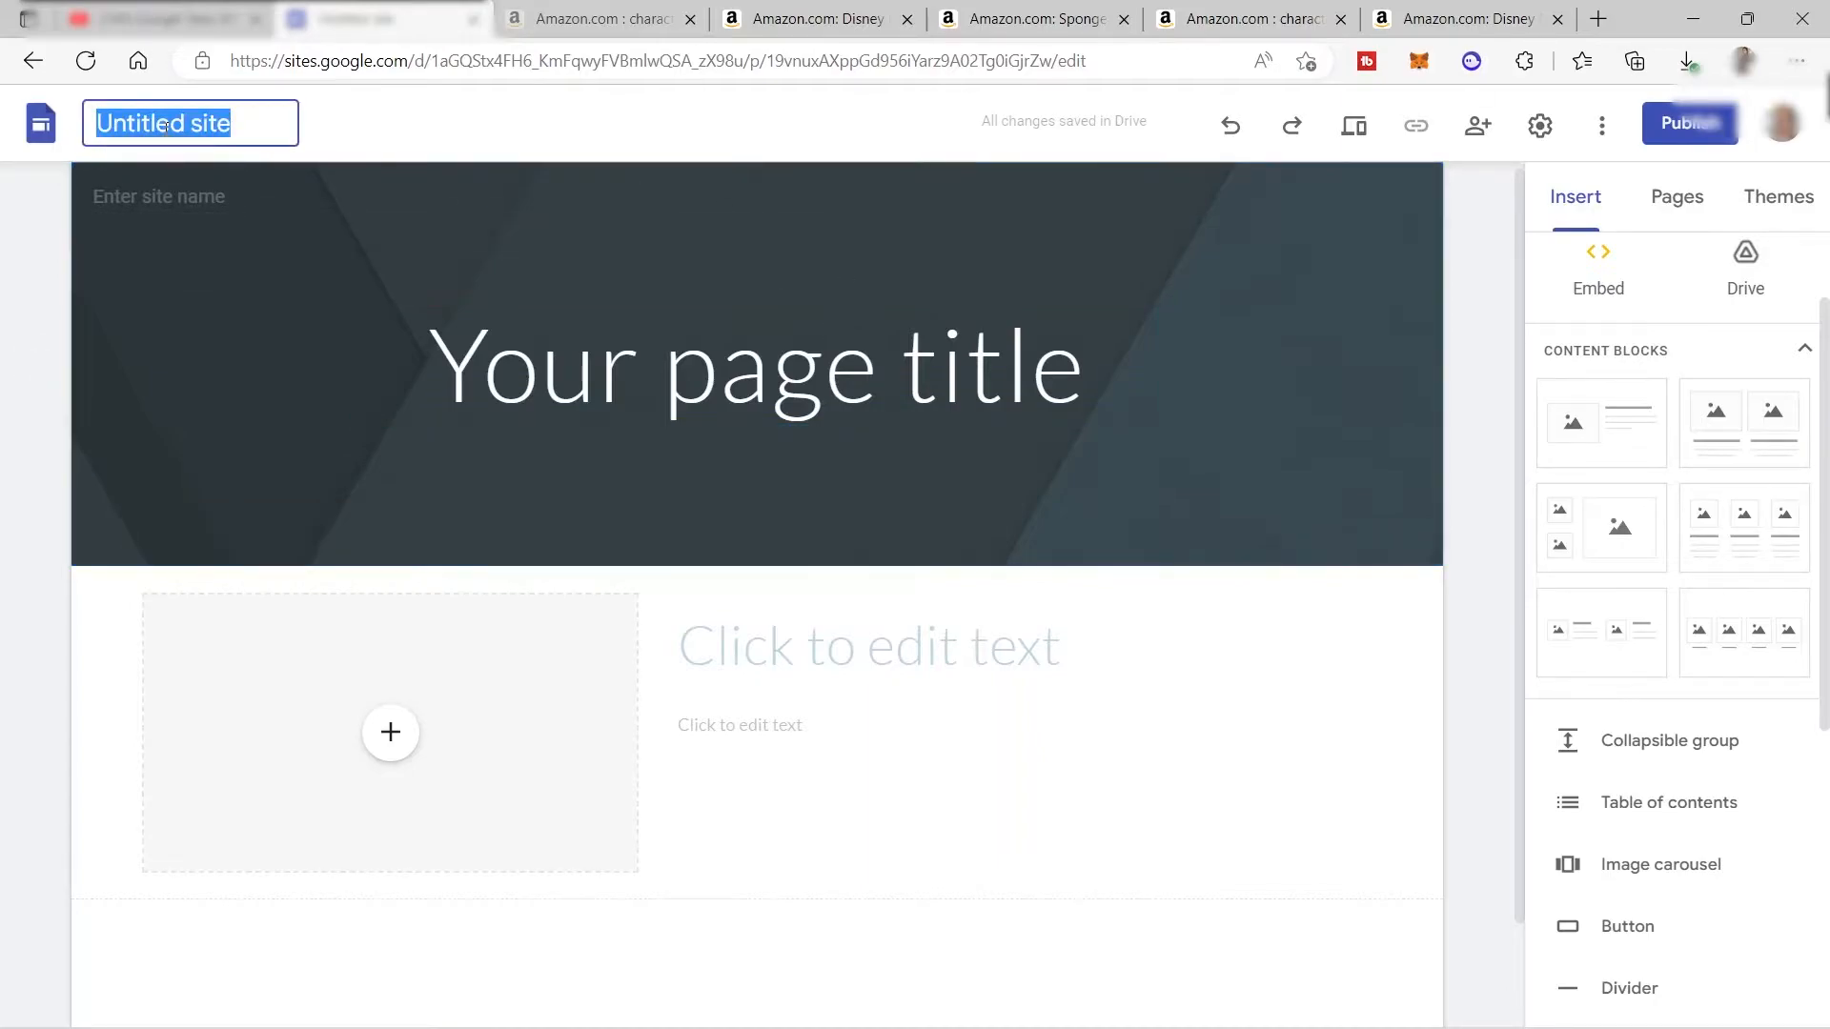
key(BackSpace)
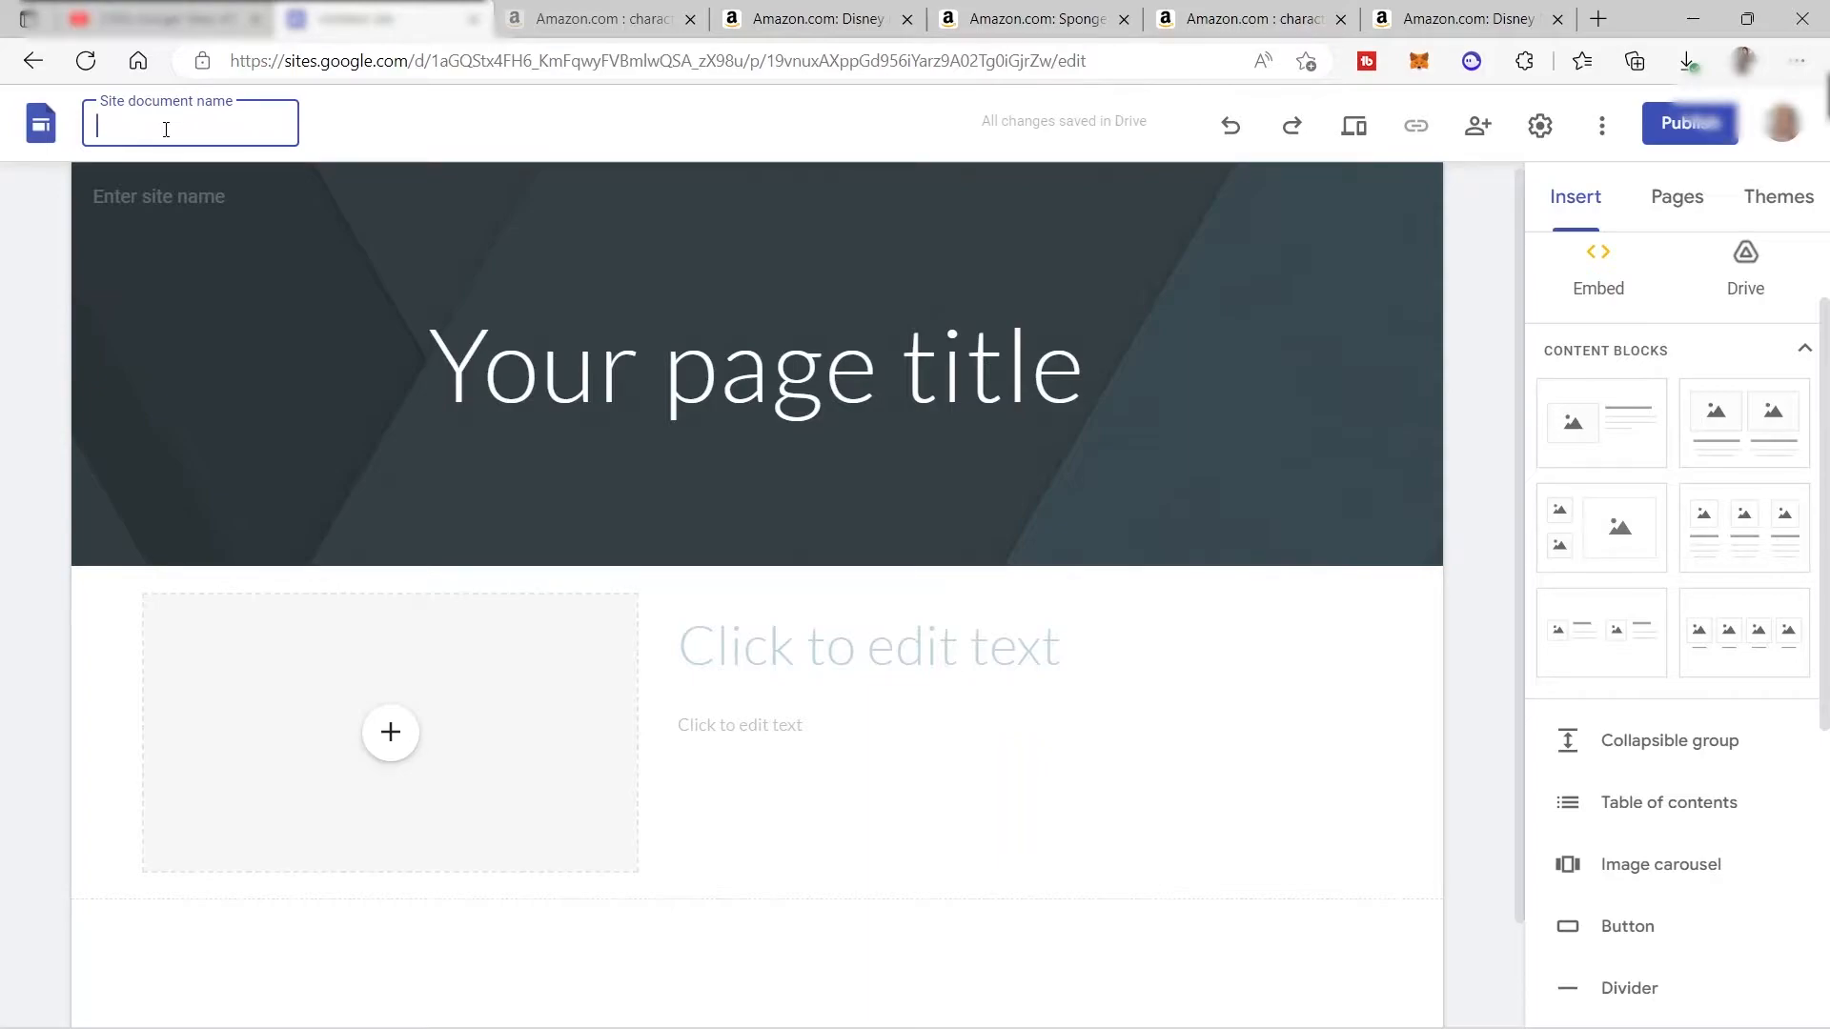
text(Affordable Character T)
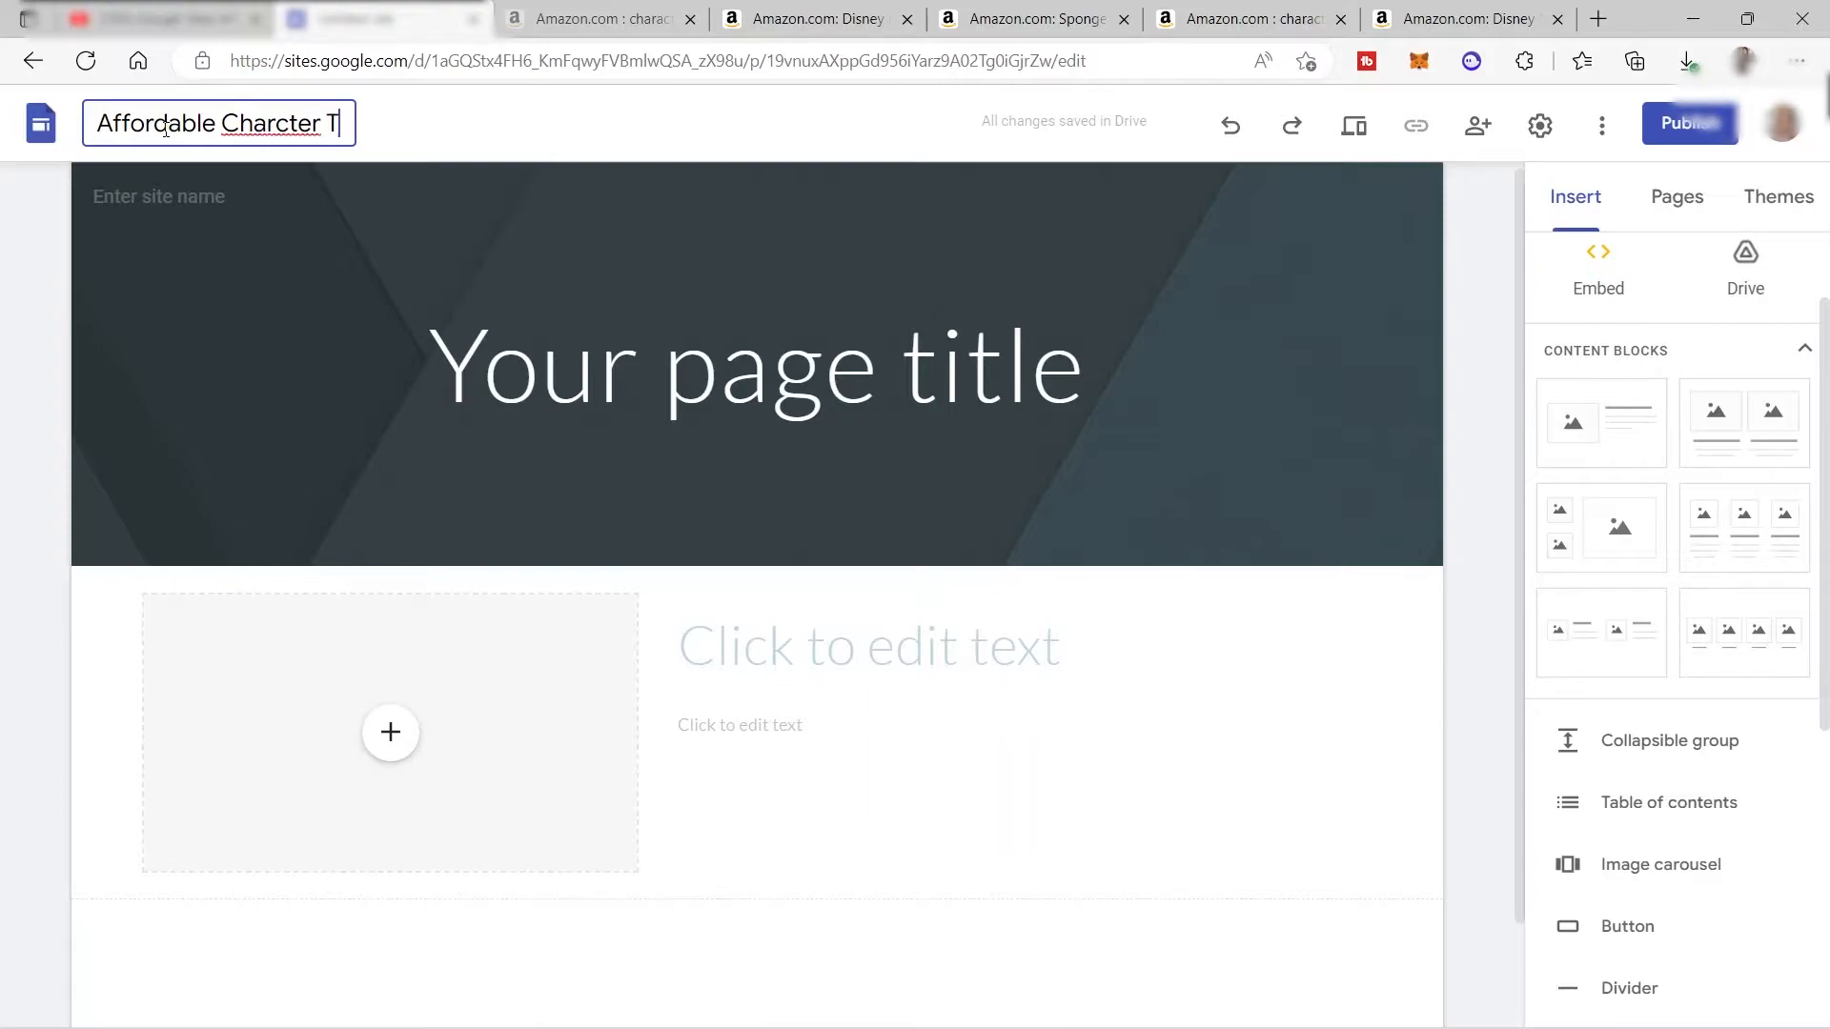
text(-shirt)
click(284, 131)
text(a)
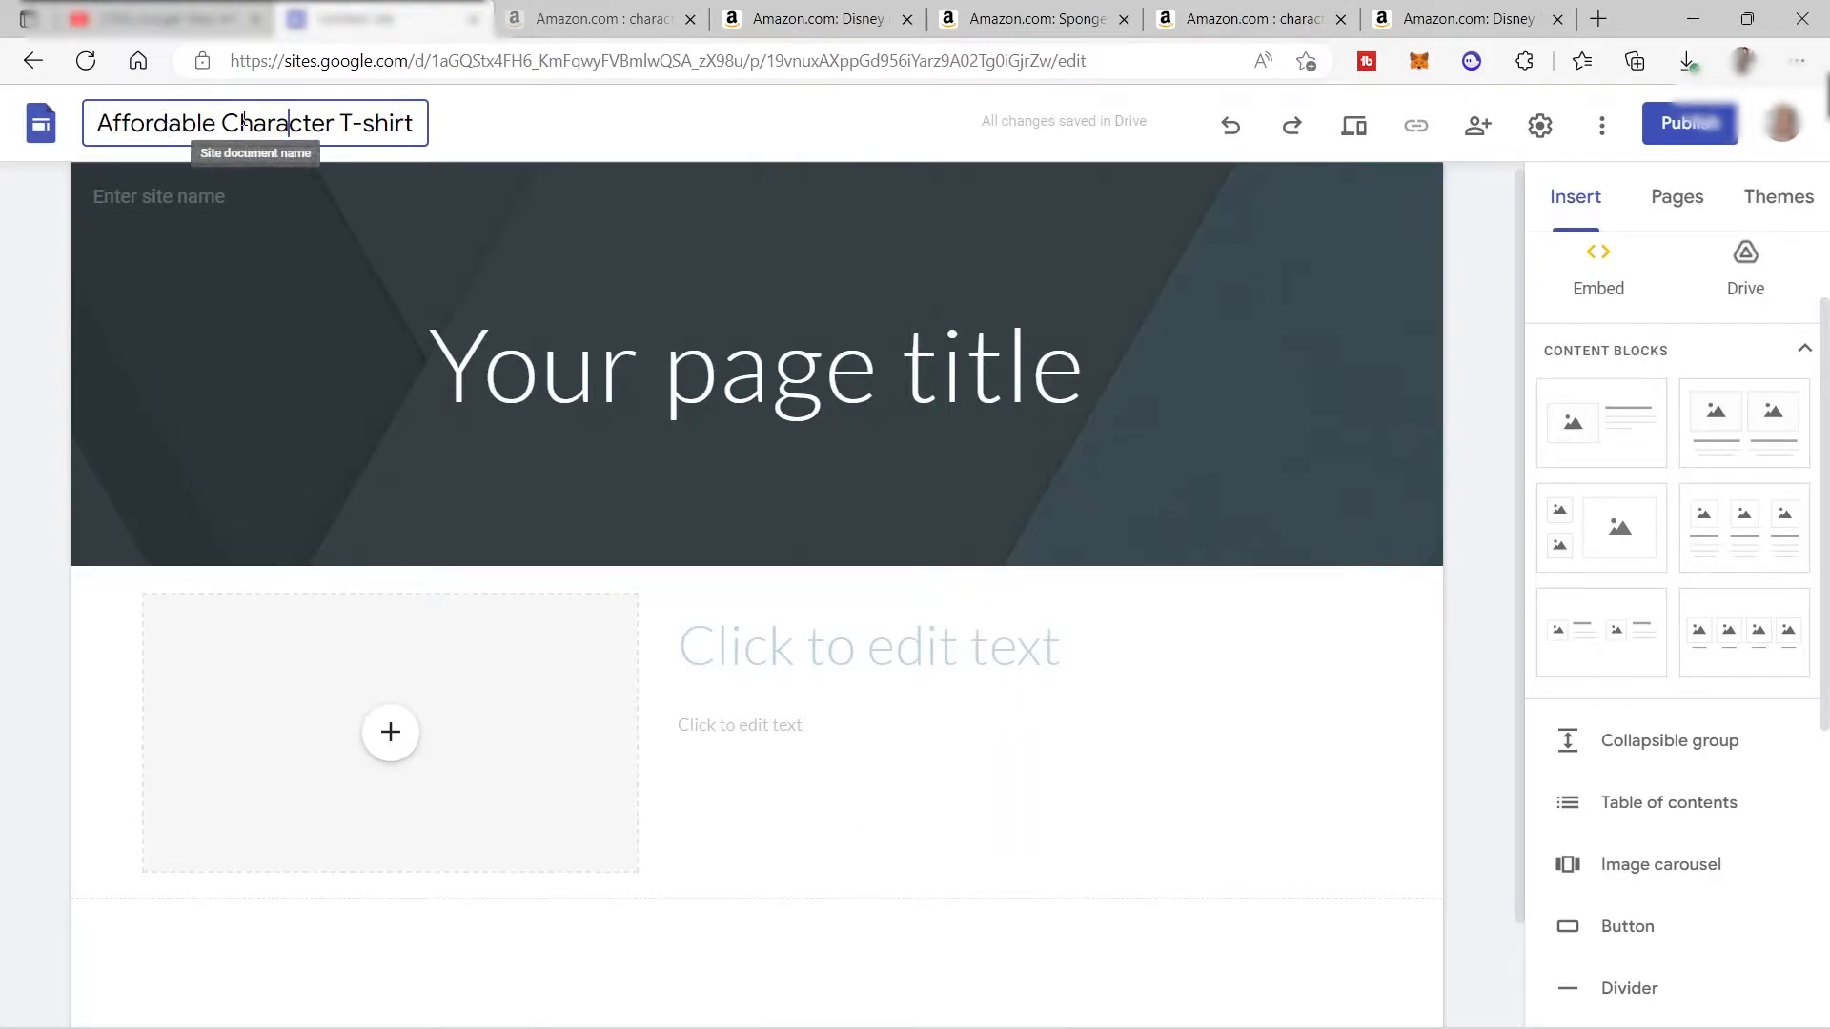
Copy the site document name and replace the placeholder page title in the header with "Affordable Character T-shirt".
triple_click(264, 122)
key(ctrl+c)
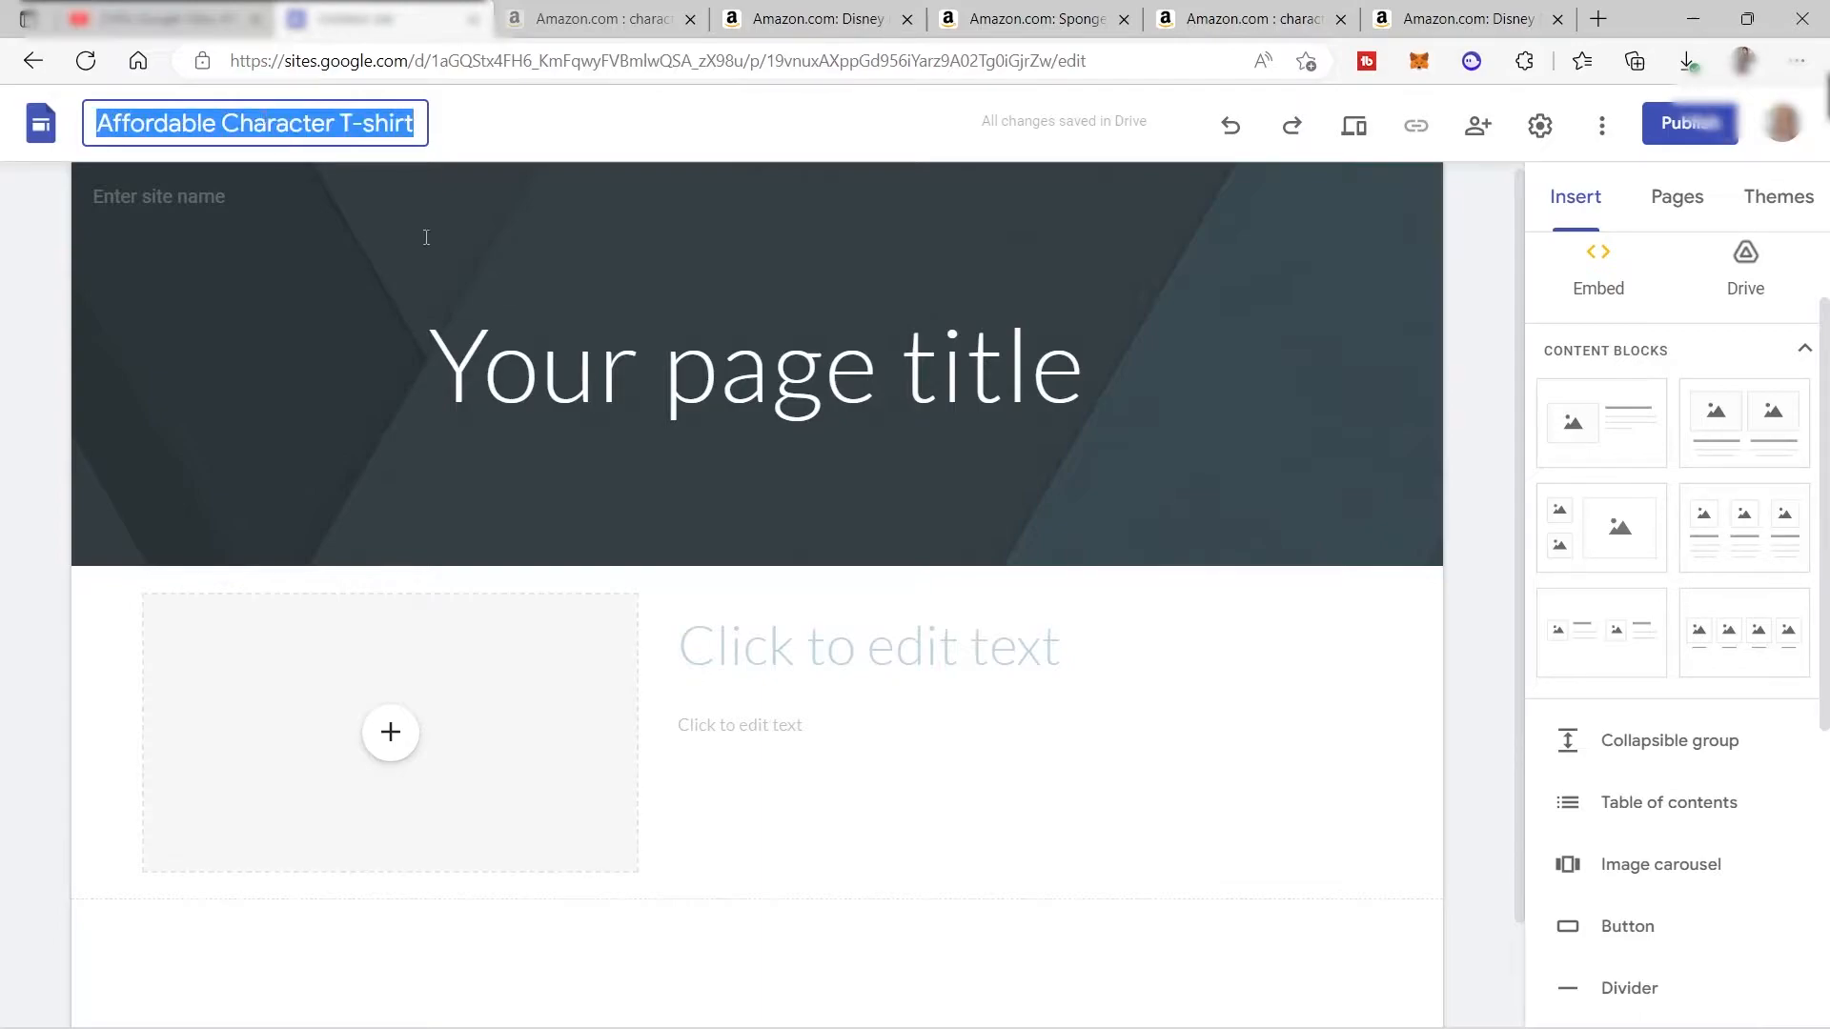
click(596, 377)
double_click(595, 378)
click(771, 371)
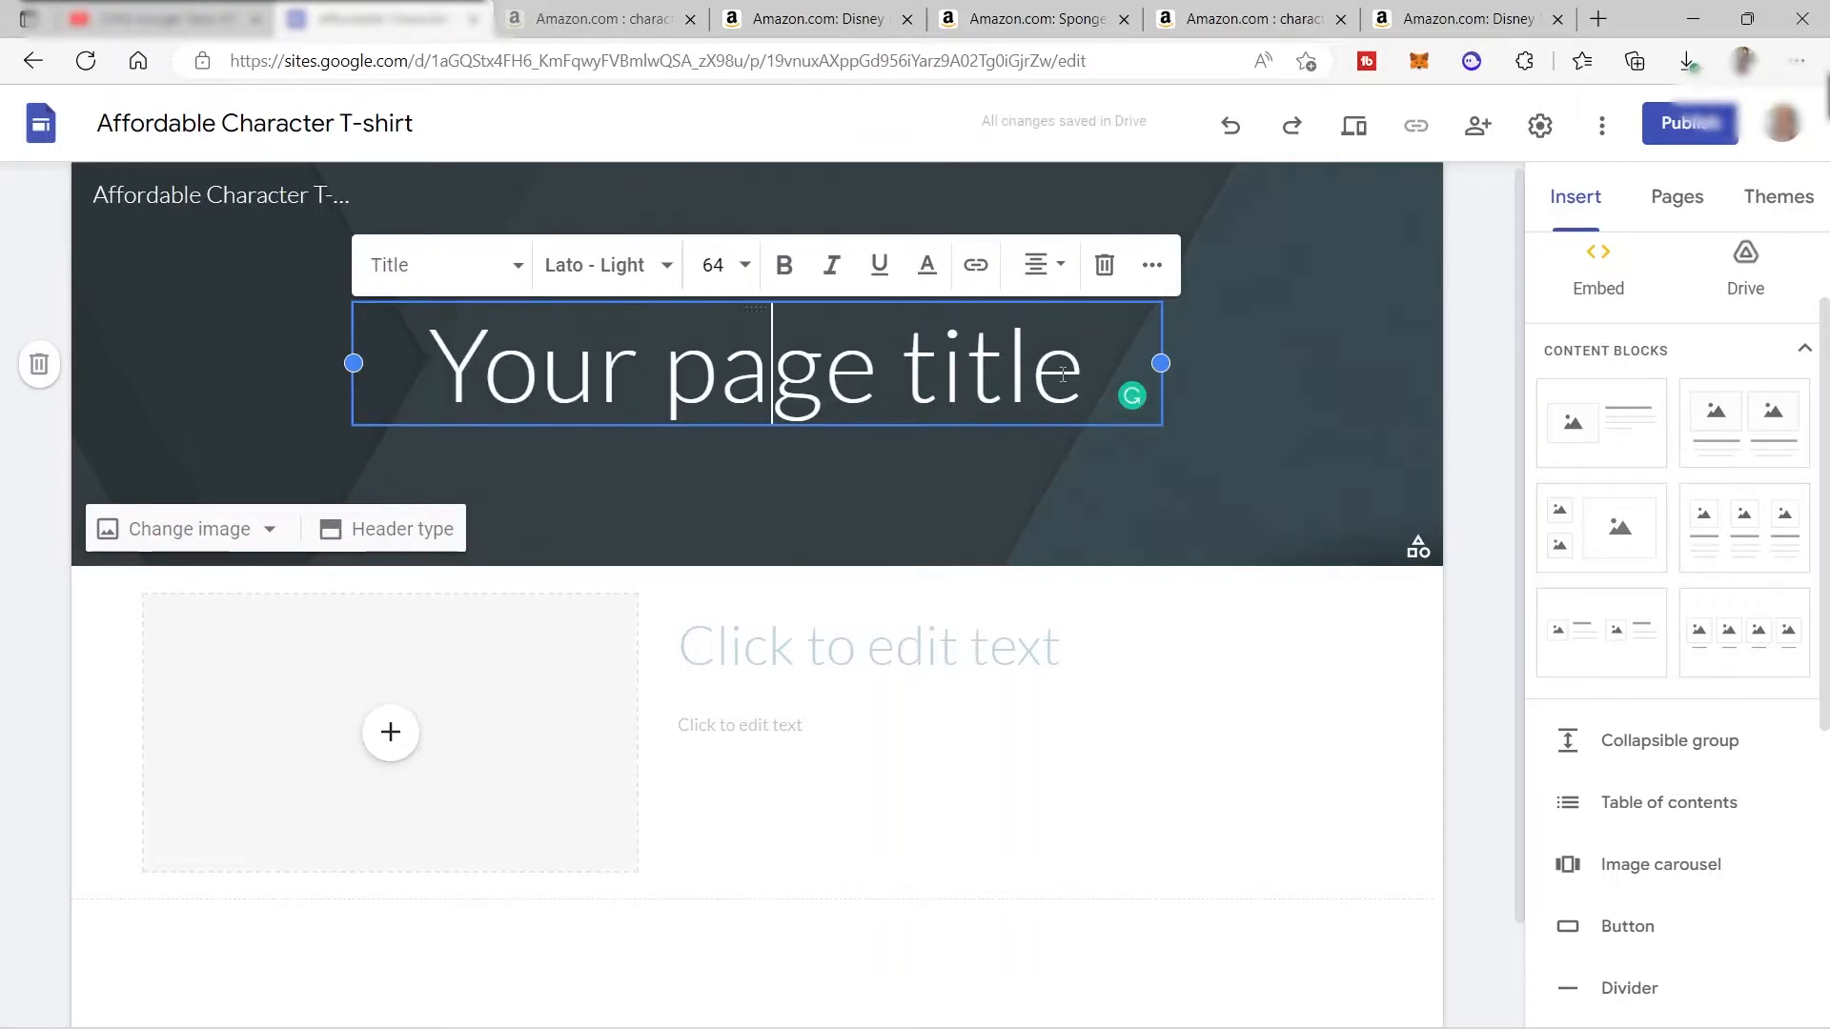
drag(1085, 374, 429, 376)
key(ctrl+v)
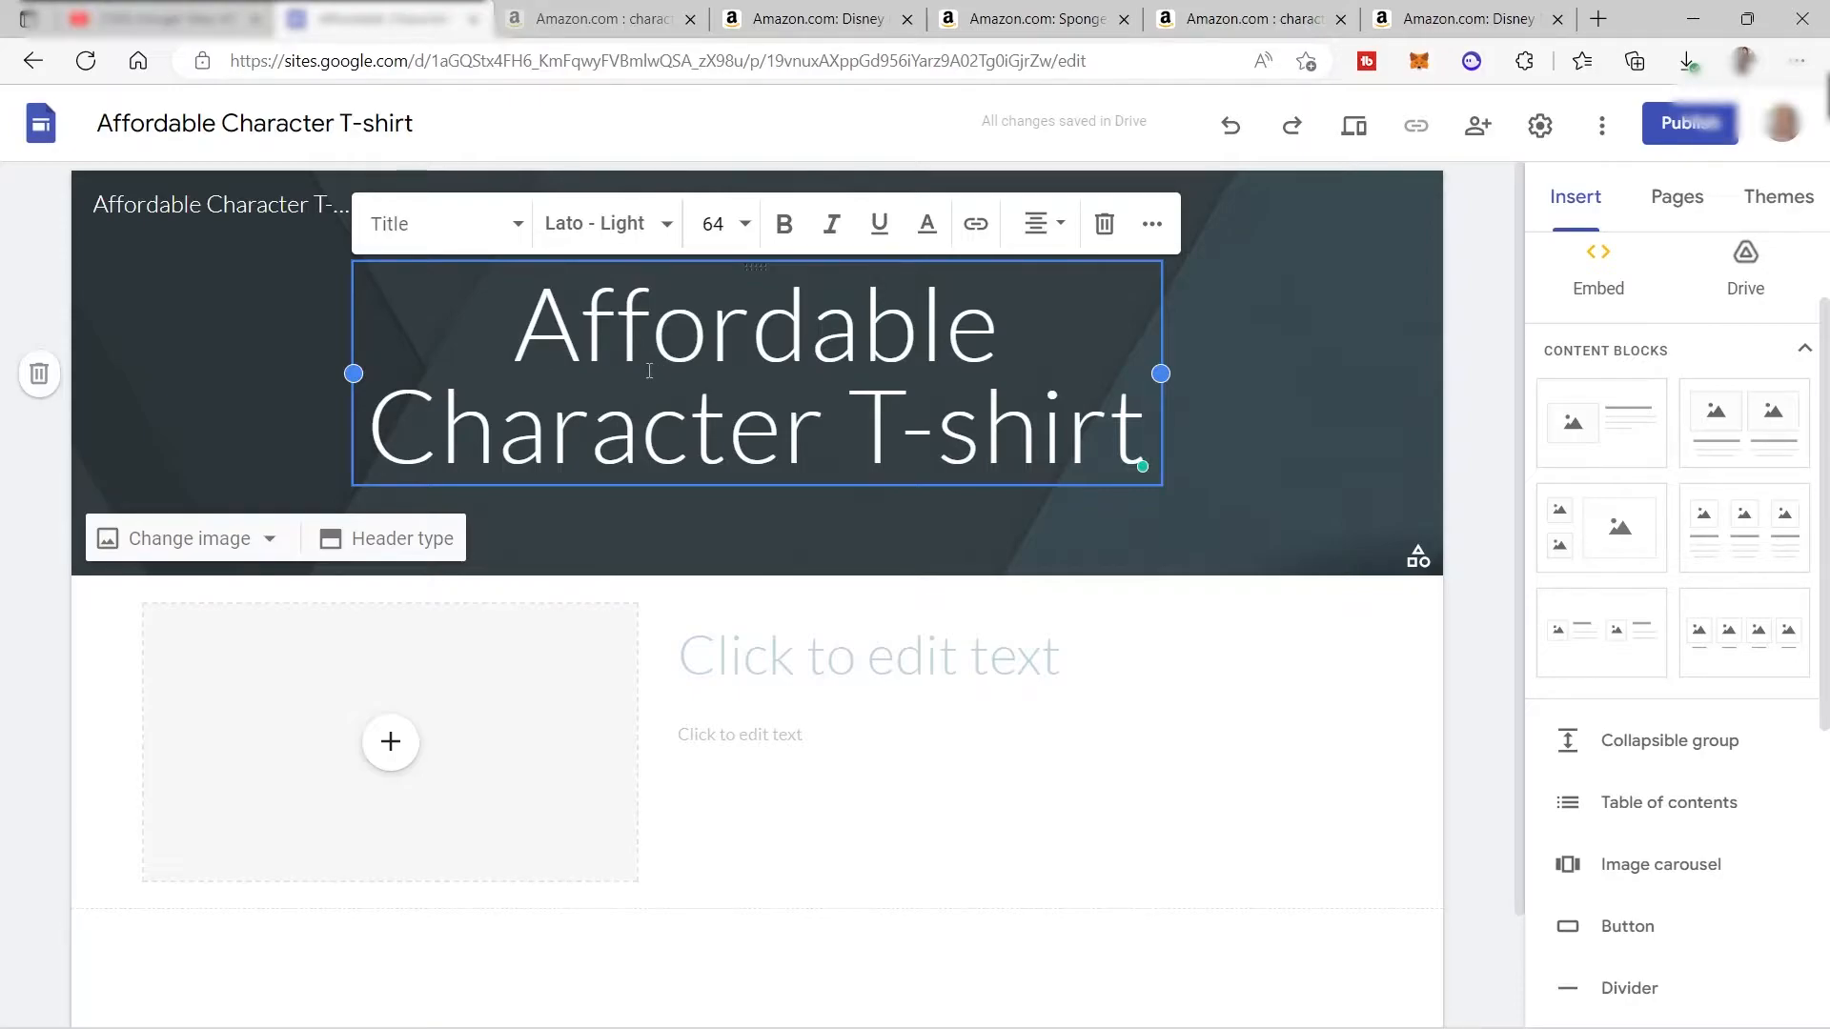
Make the whole header title bold and change its font to Caveat Bold.
drag(1147, 440, 467, 343)
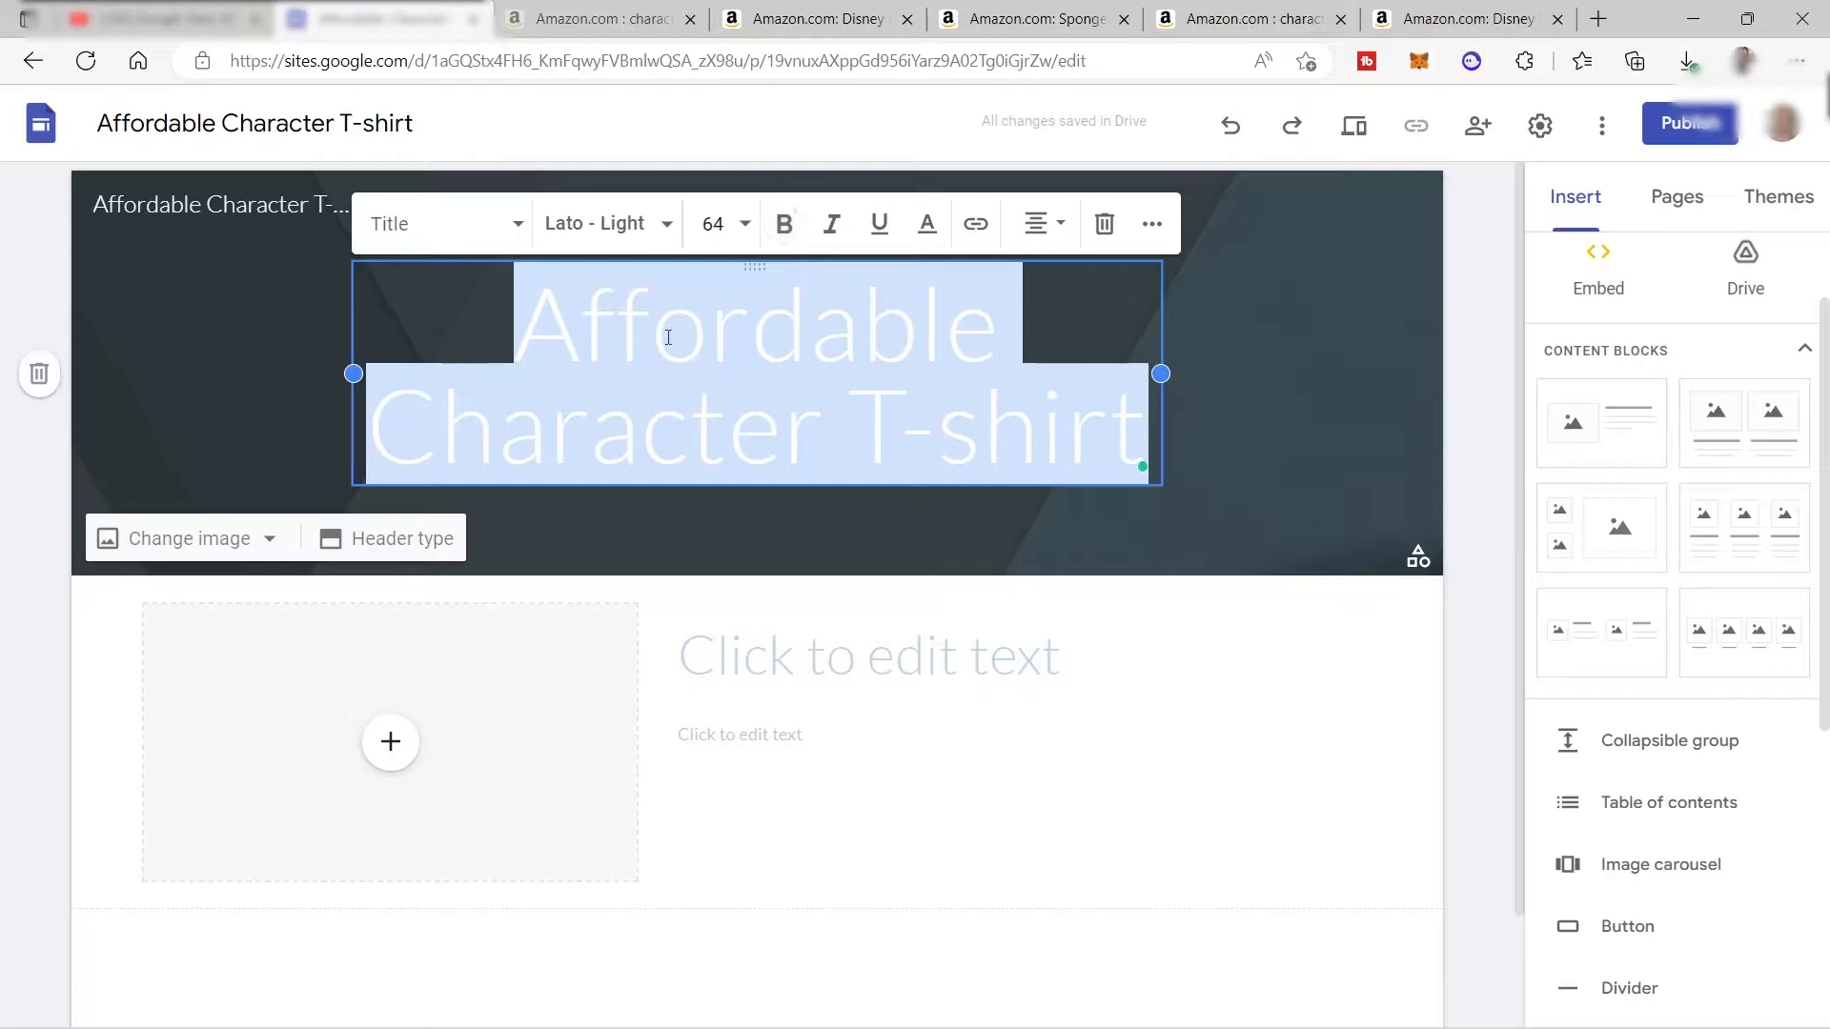
click(791, 229)
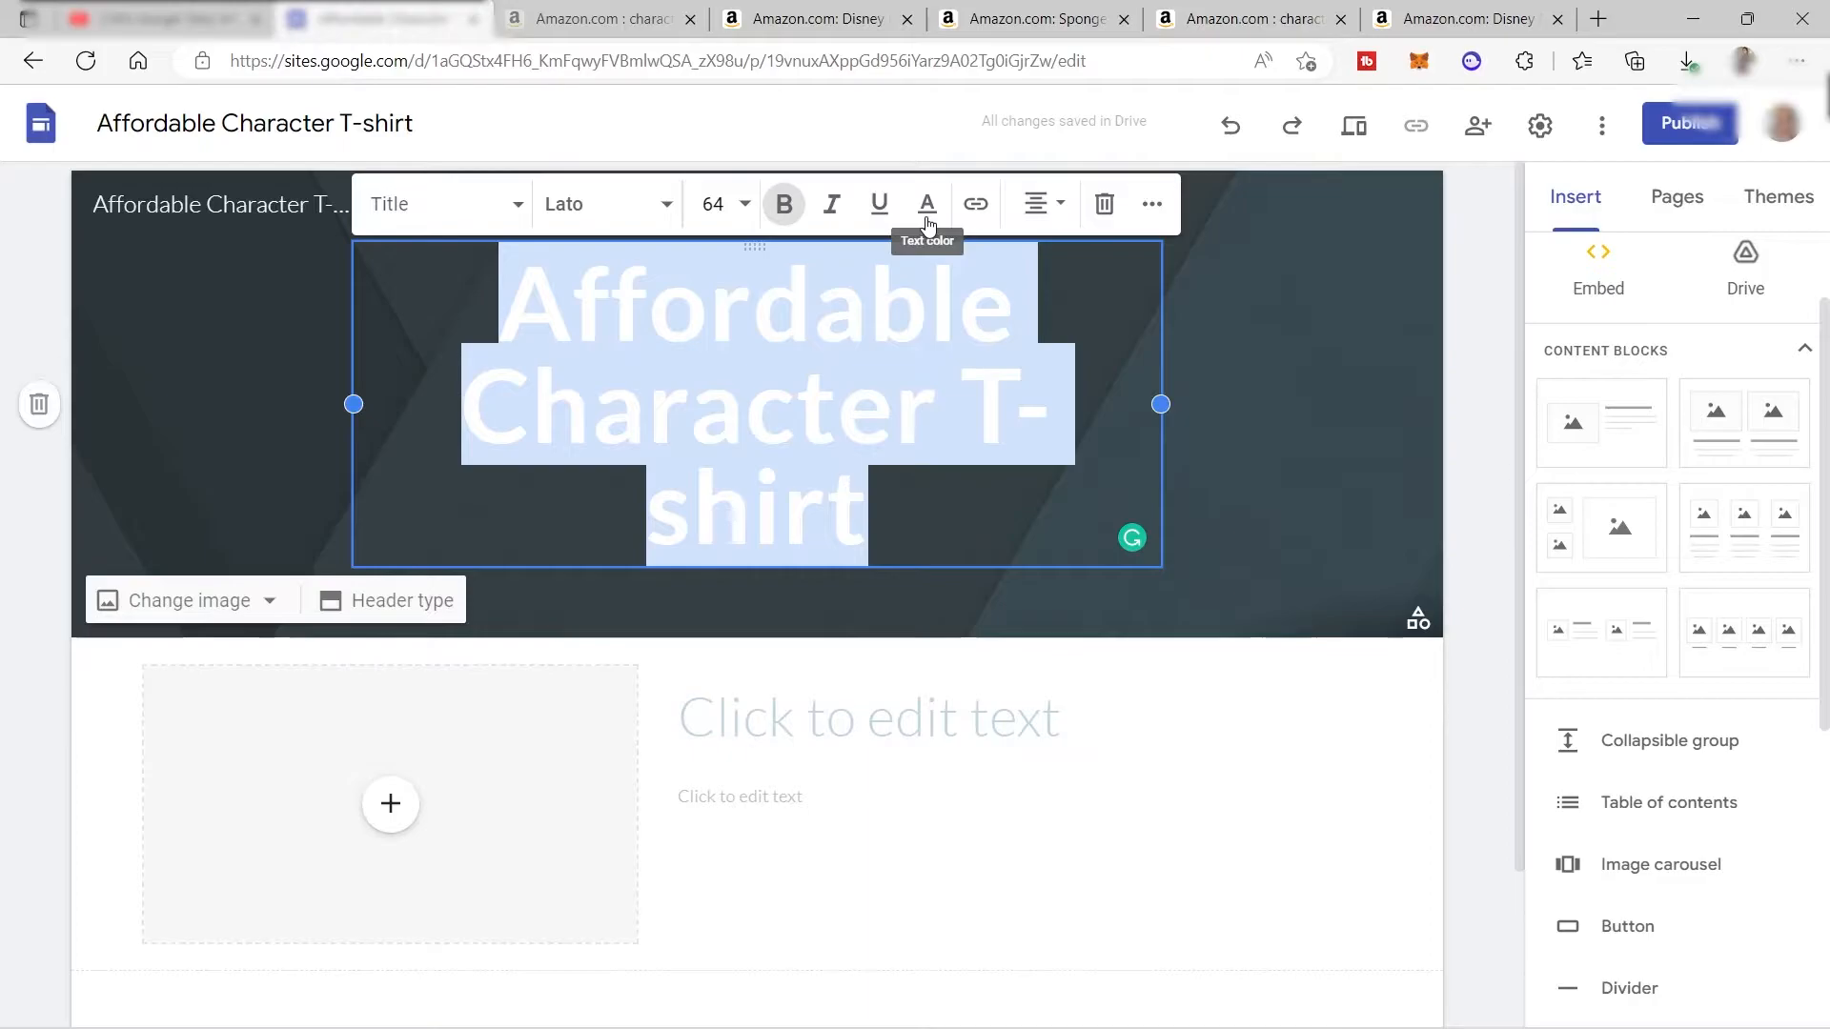
click(645, 206)
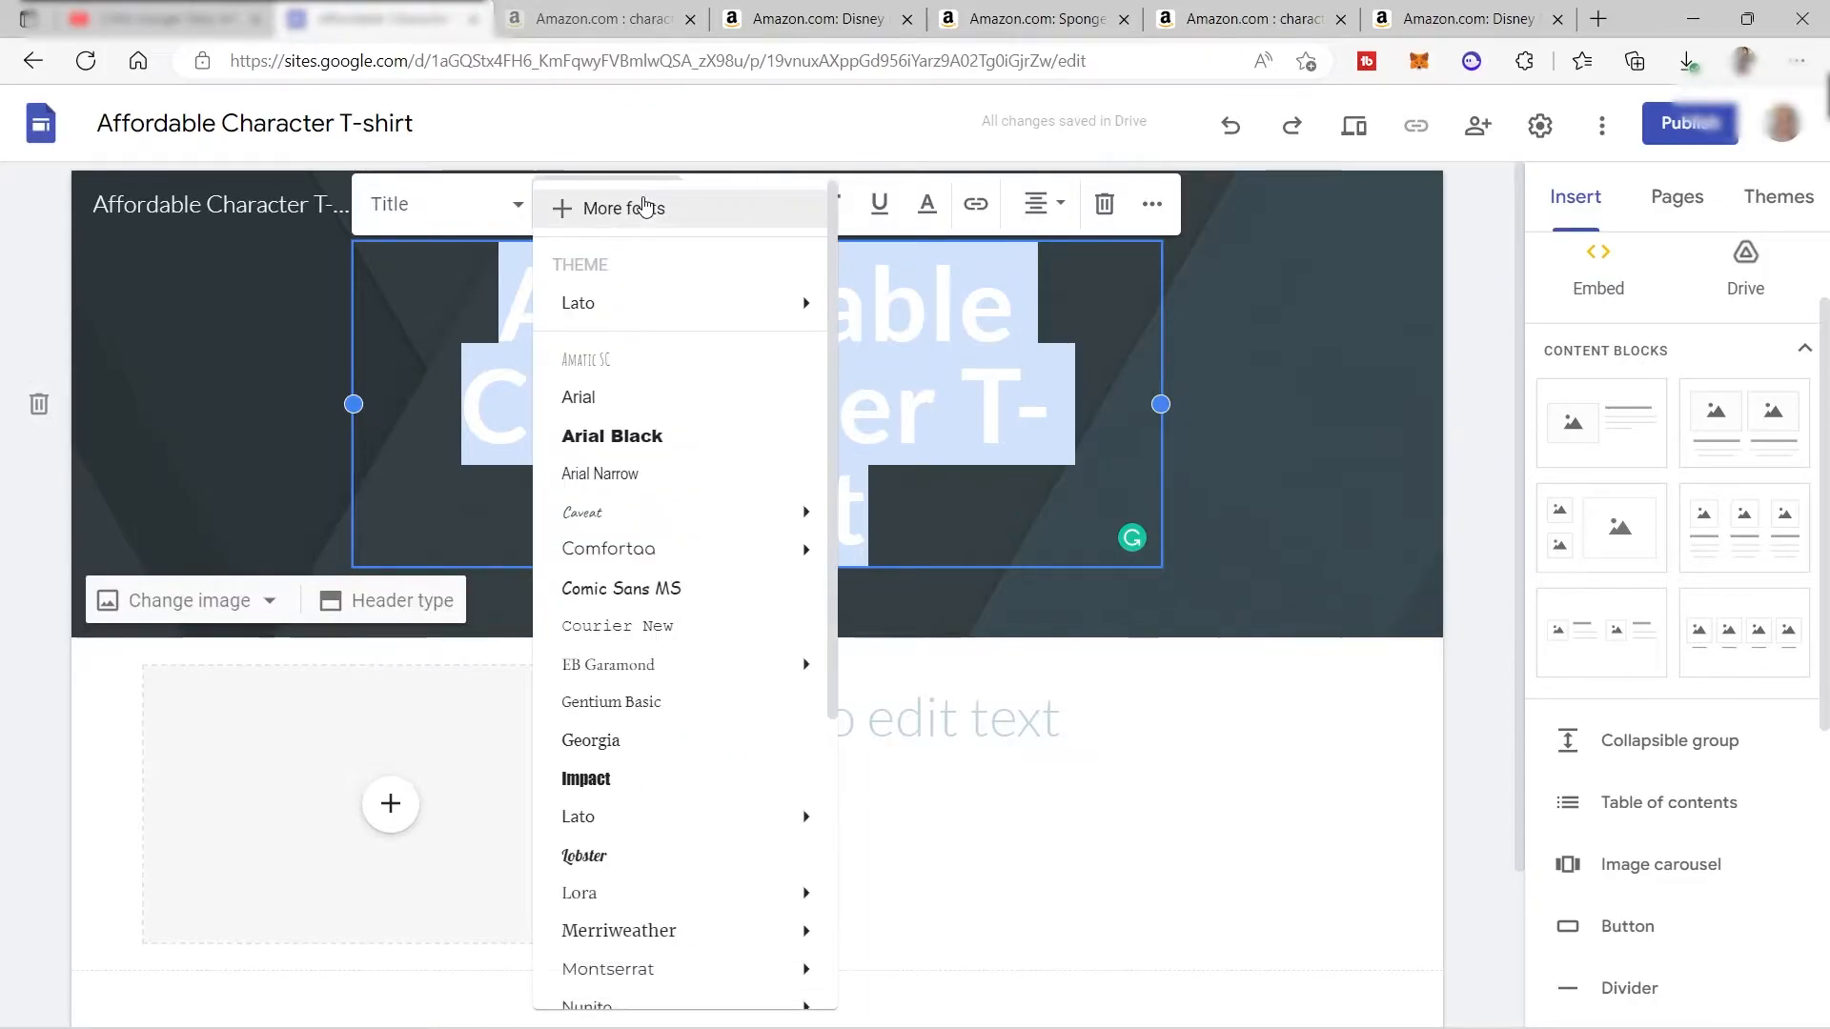
click(892, 316)
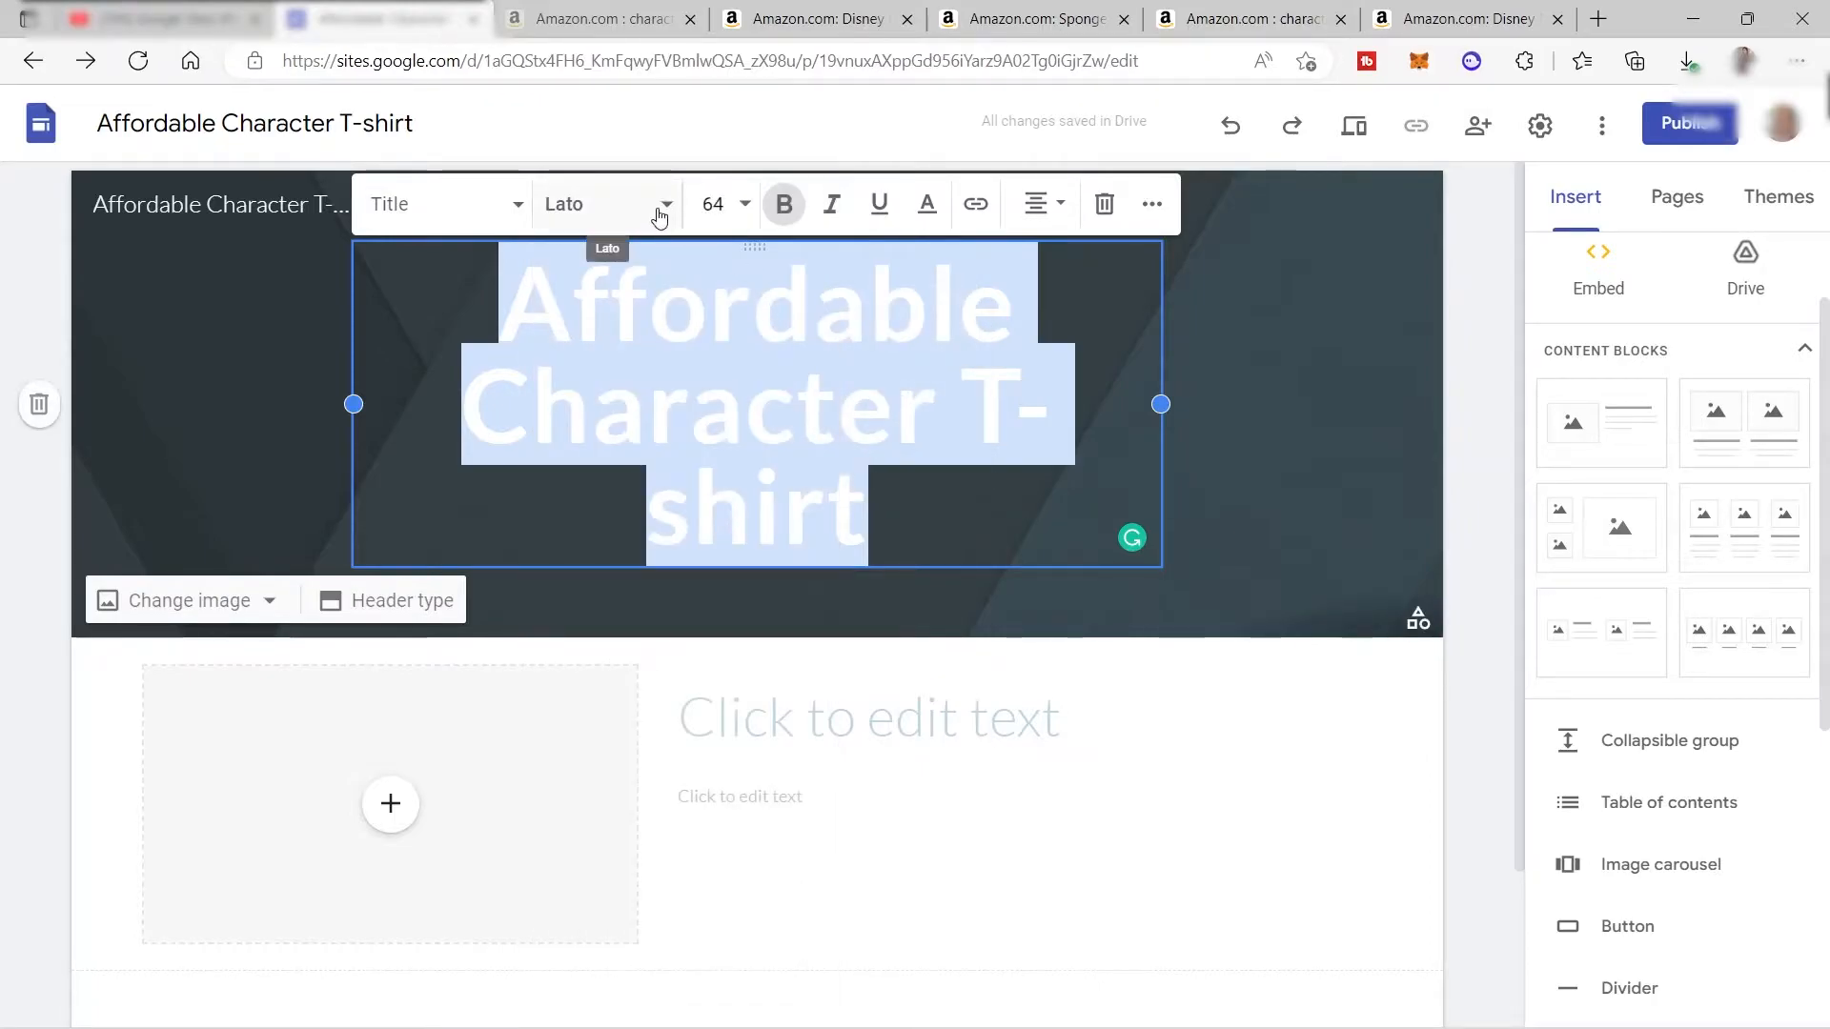
click(661, 218)
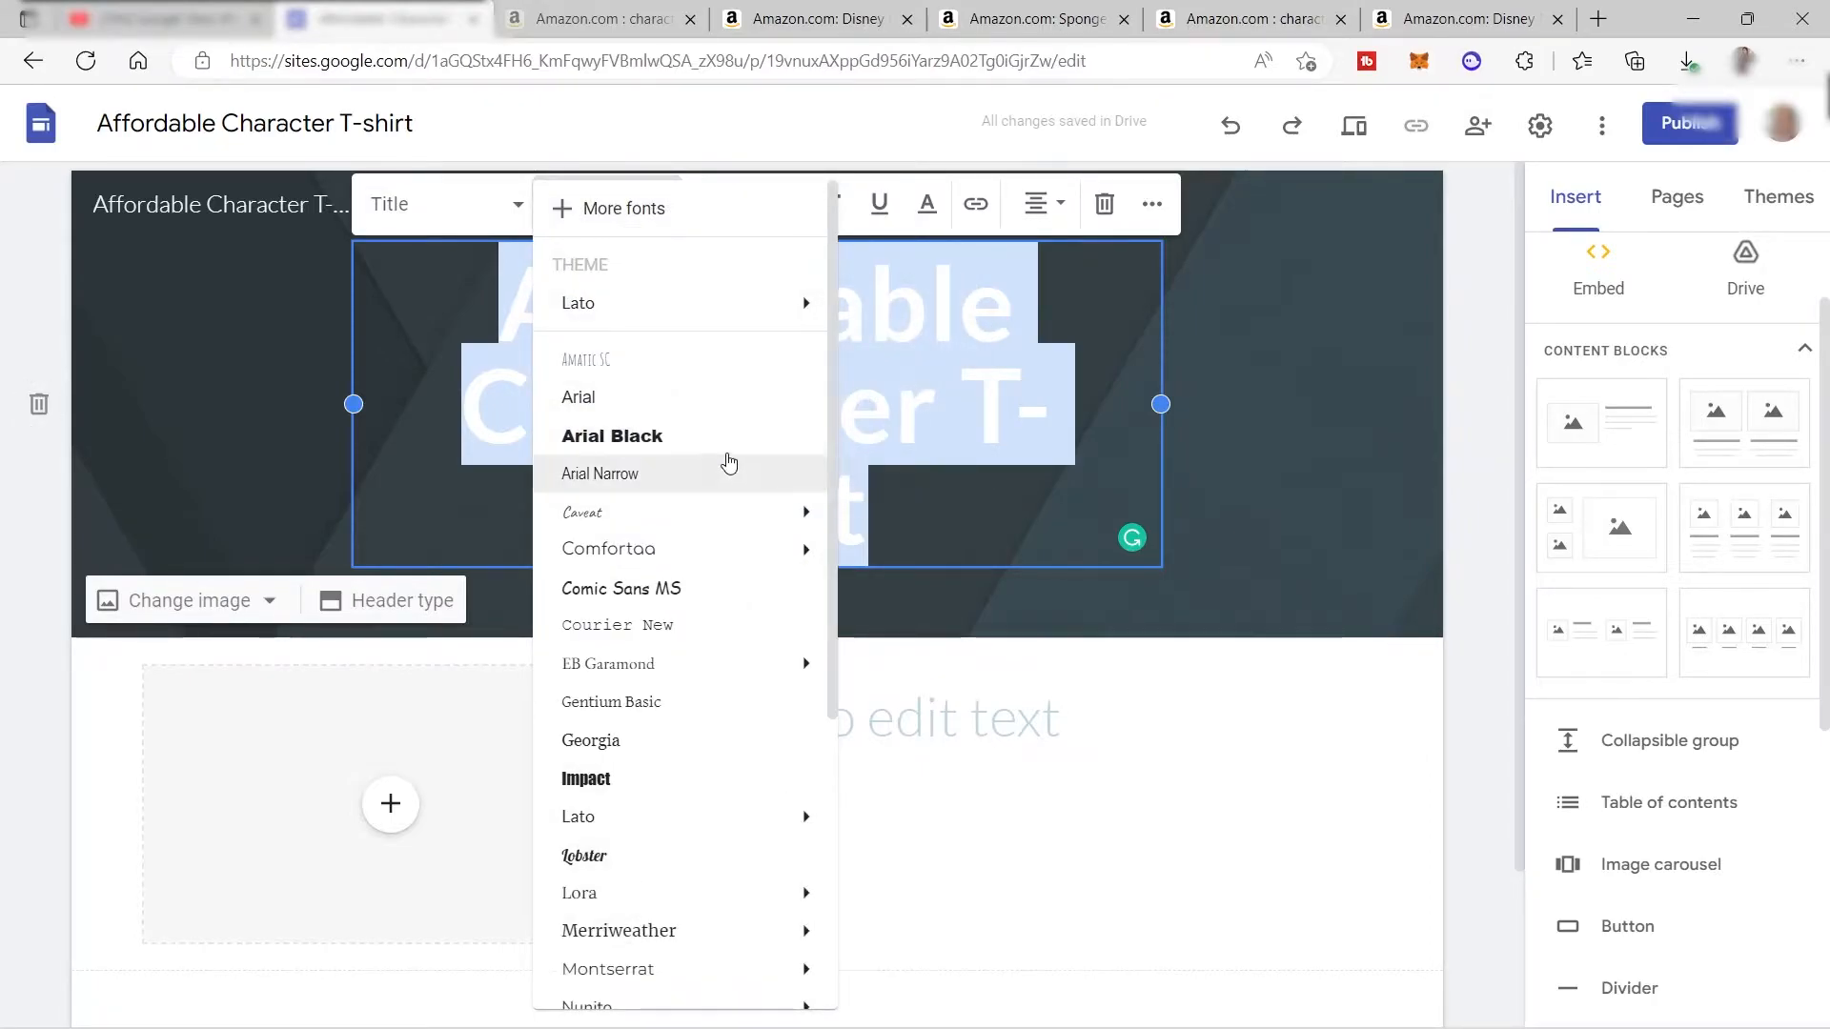
mouse_move(727, 520)
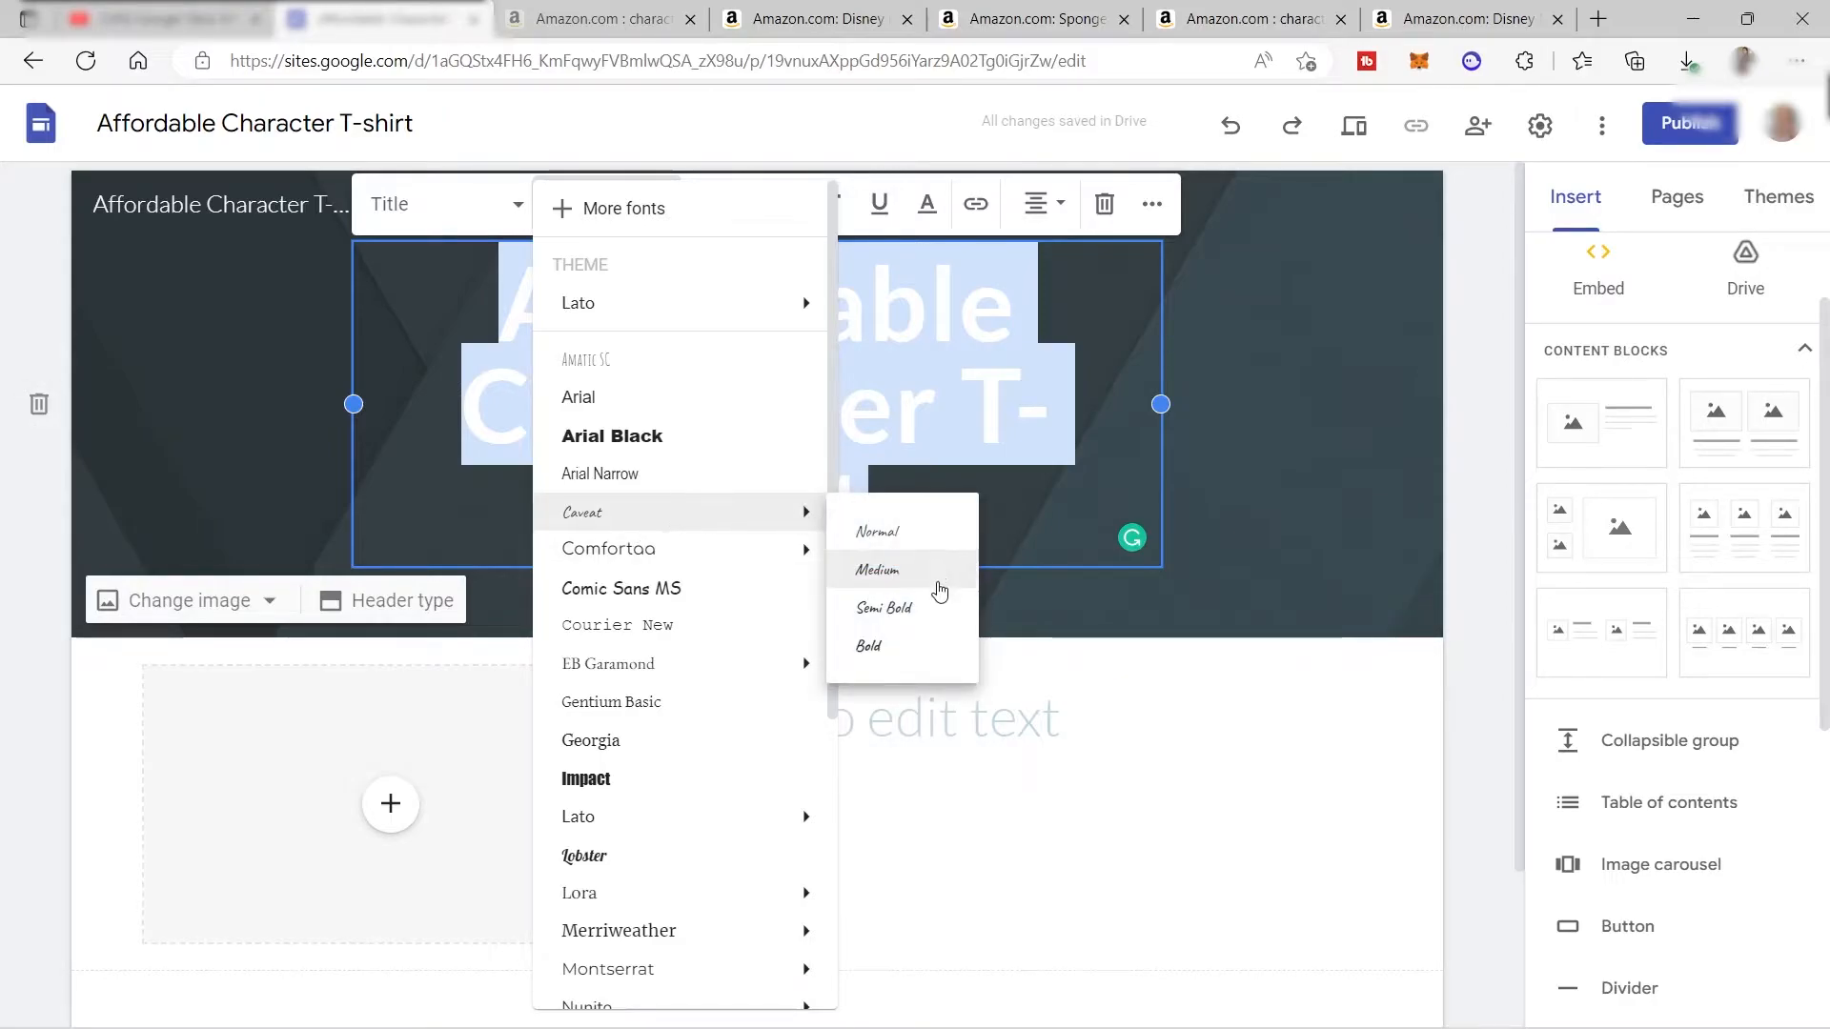
click(929, 644)
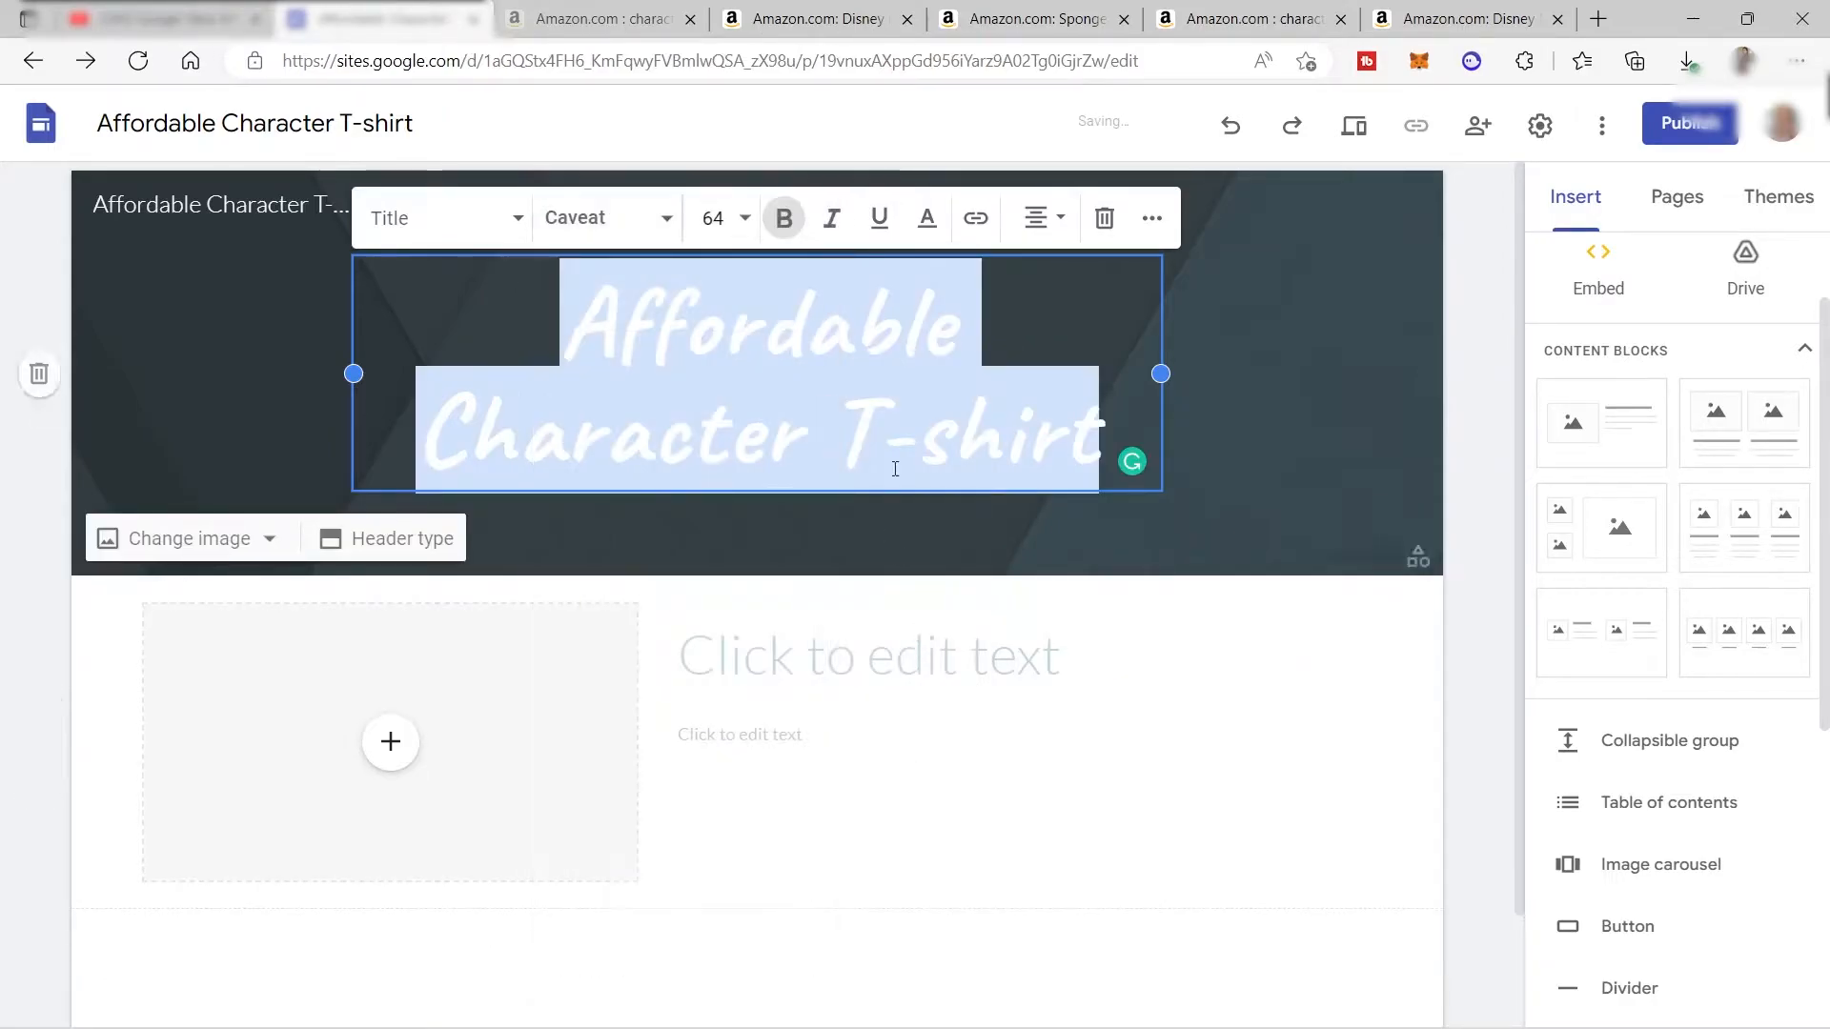
click(1034, 331)
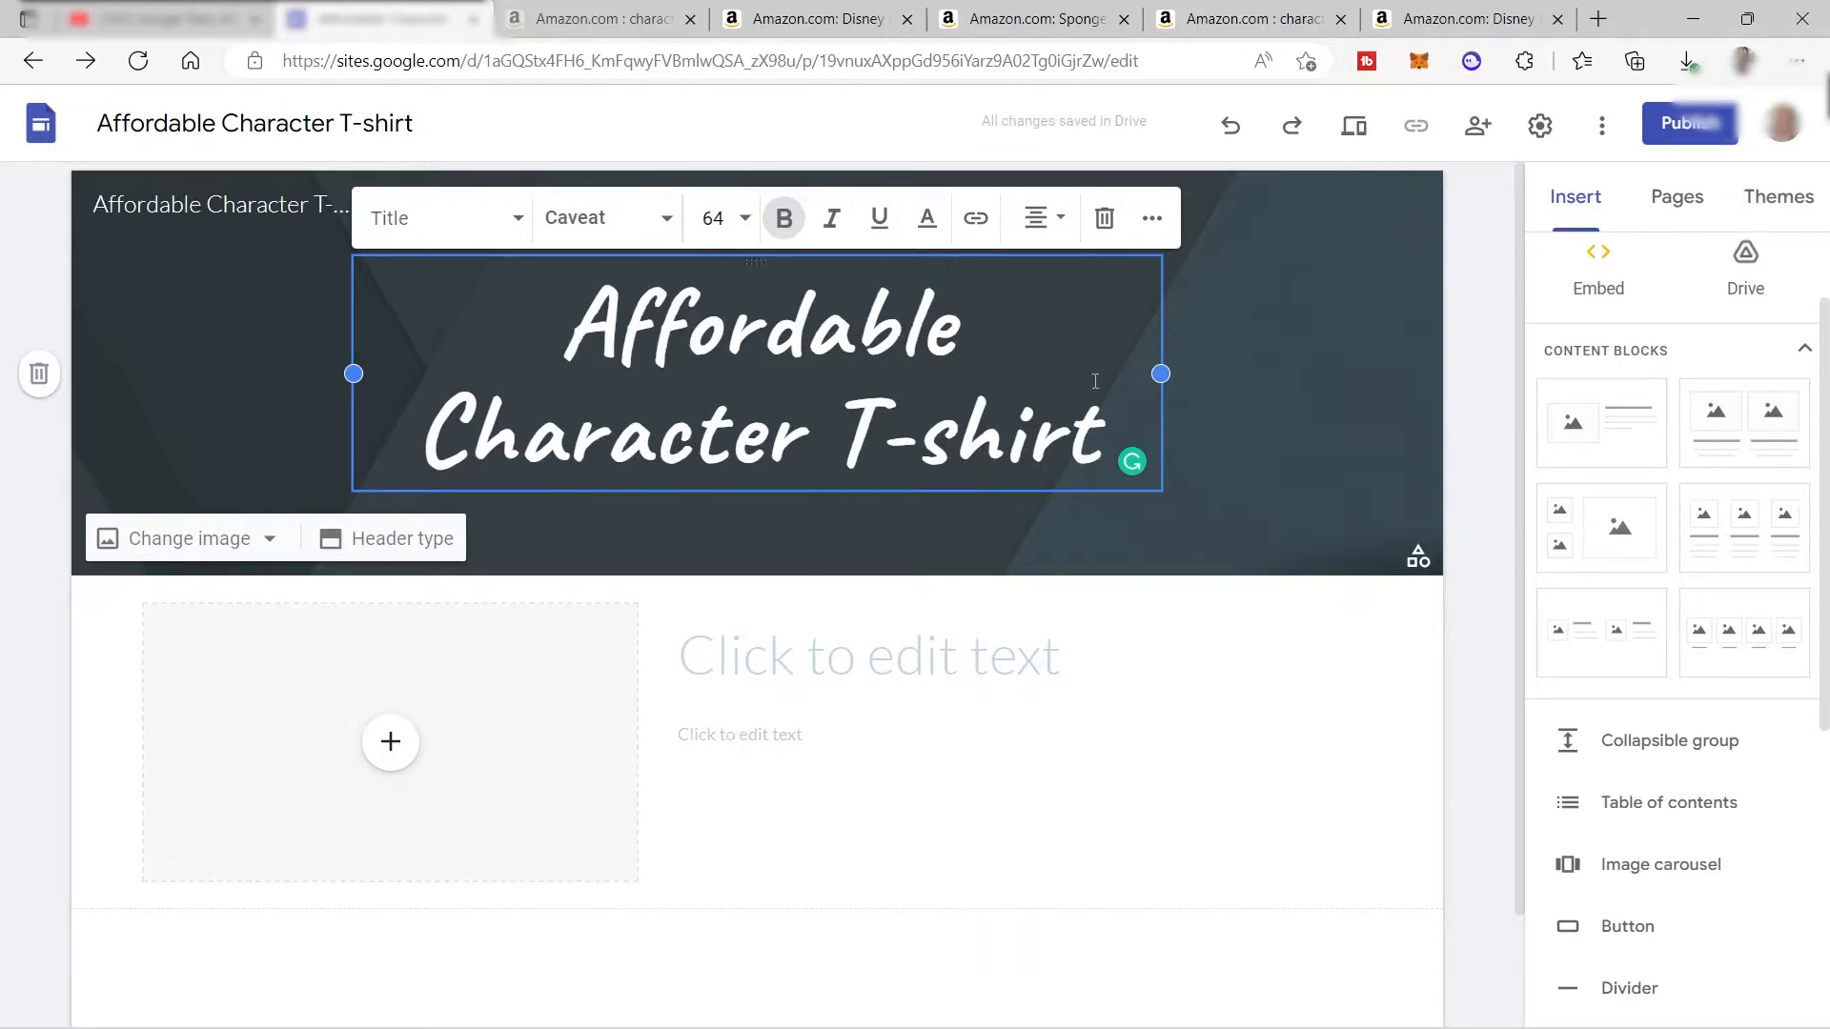
click(1484, 265)
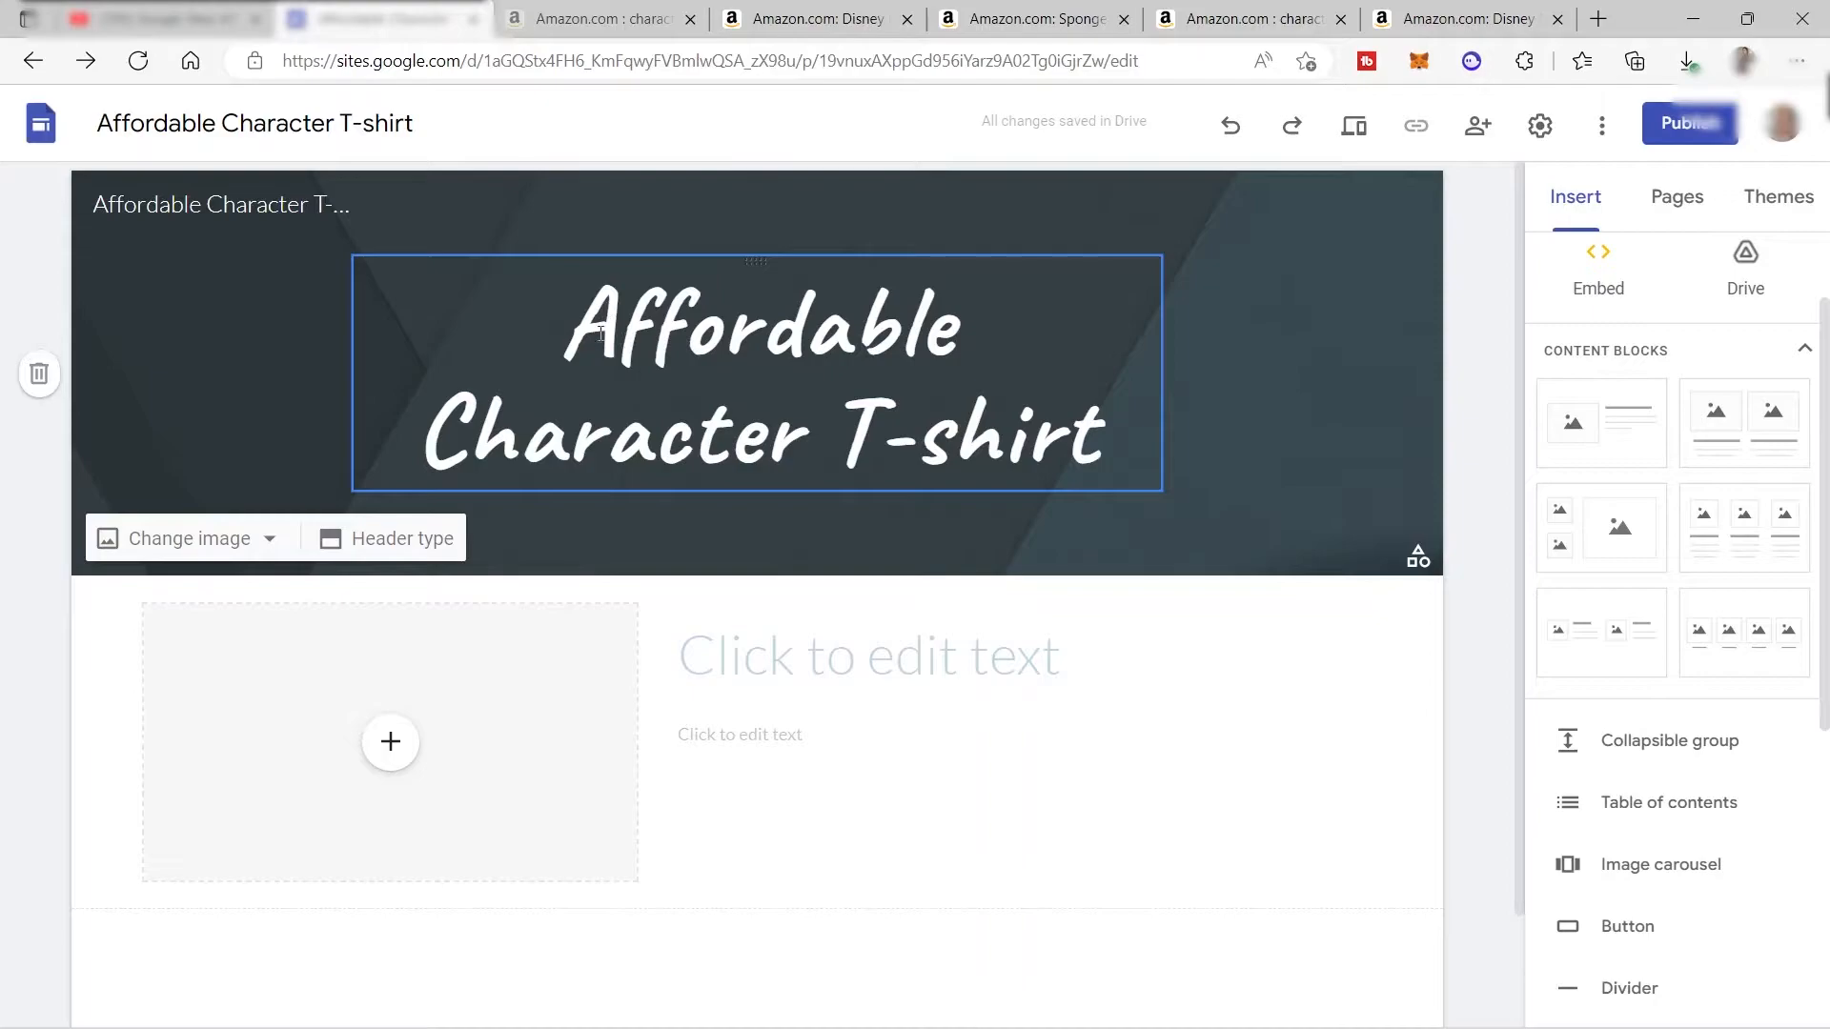
Try the Diplomat and Level themes on the site, and apply the Aristotle theme.
click(1790, 211)
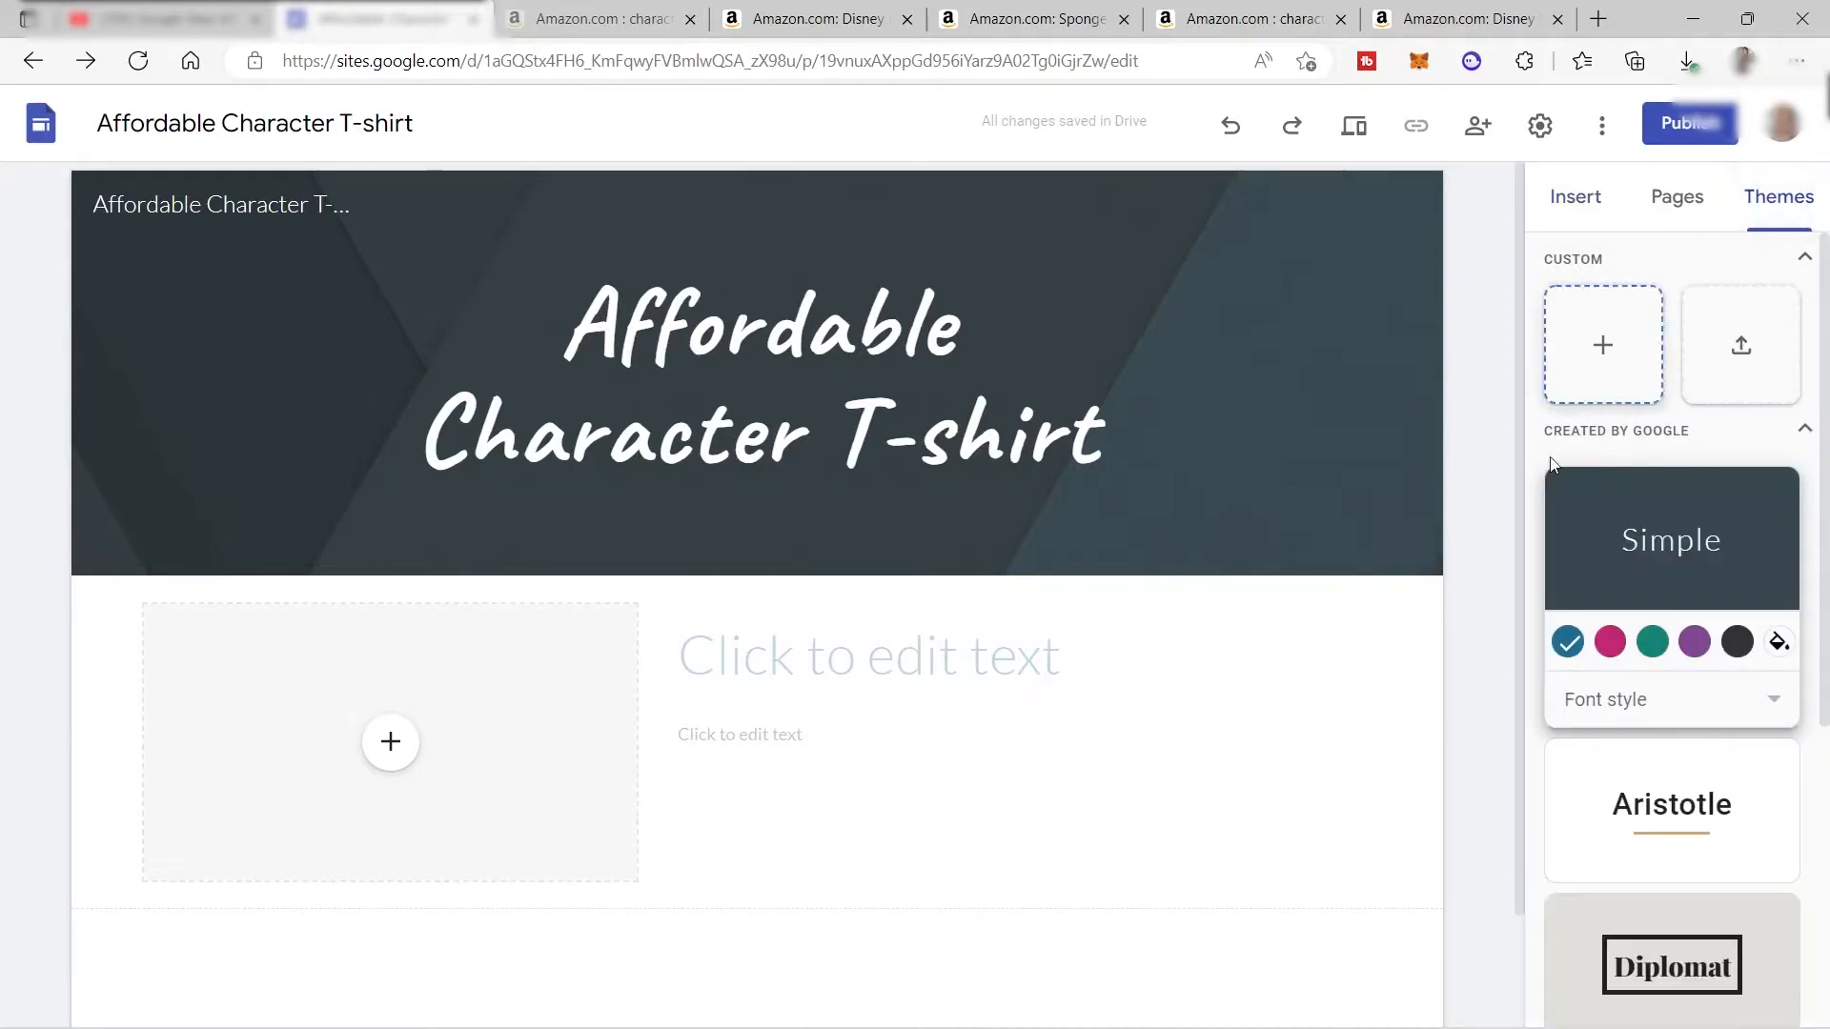
scroll(1673, 471, down, 5)
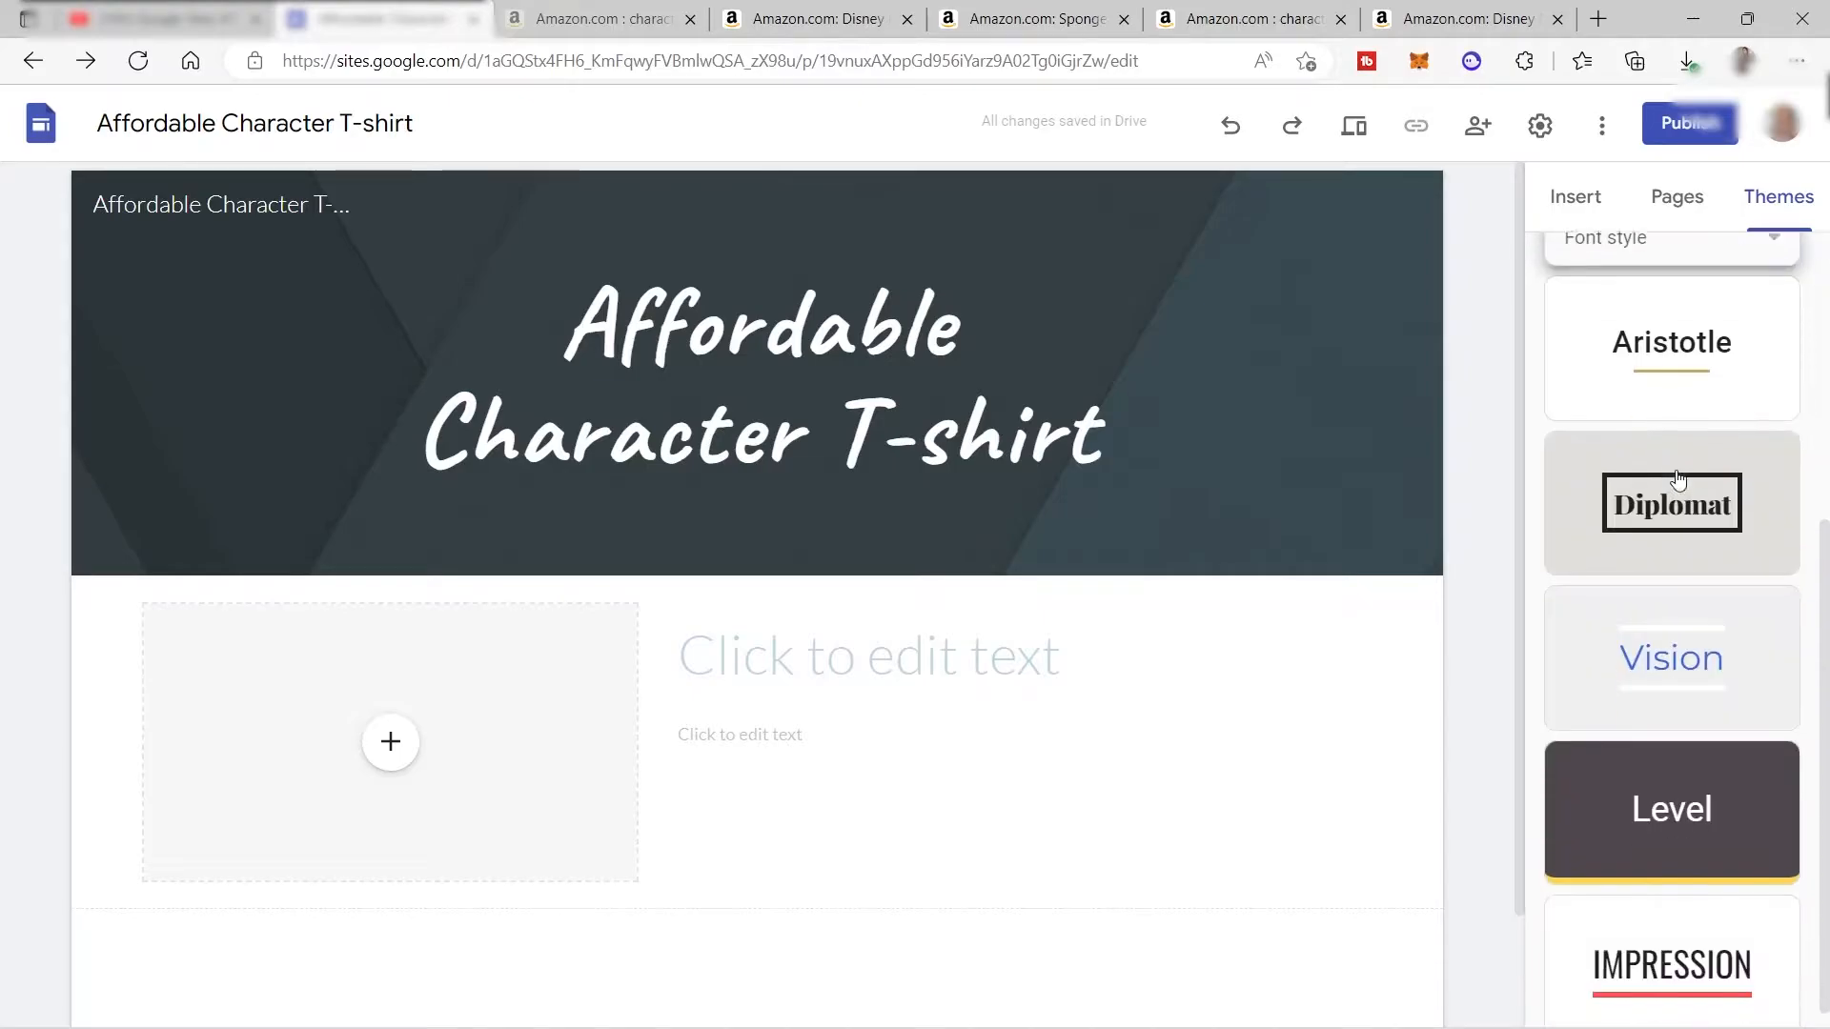
scroll(1709, 710, up, 3)
scroll(1804, 440, down, 3)
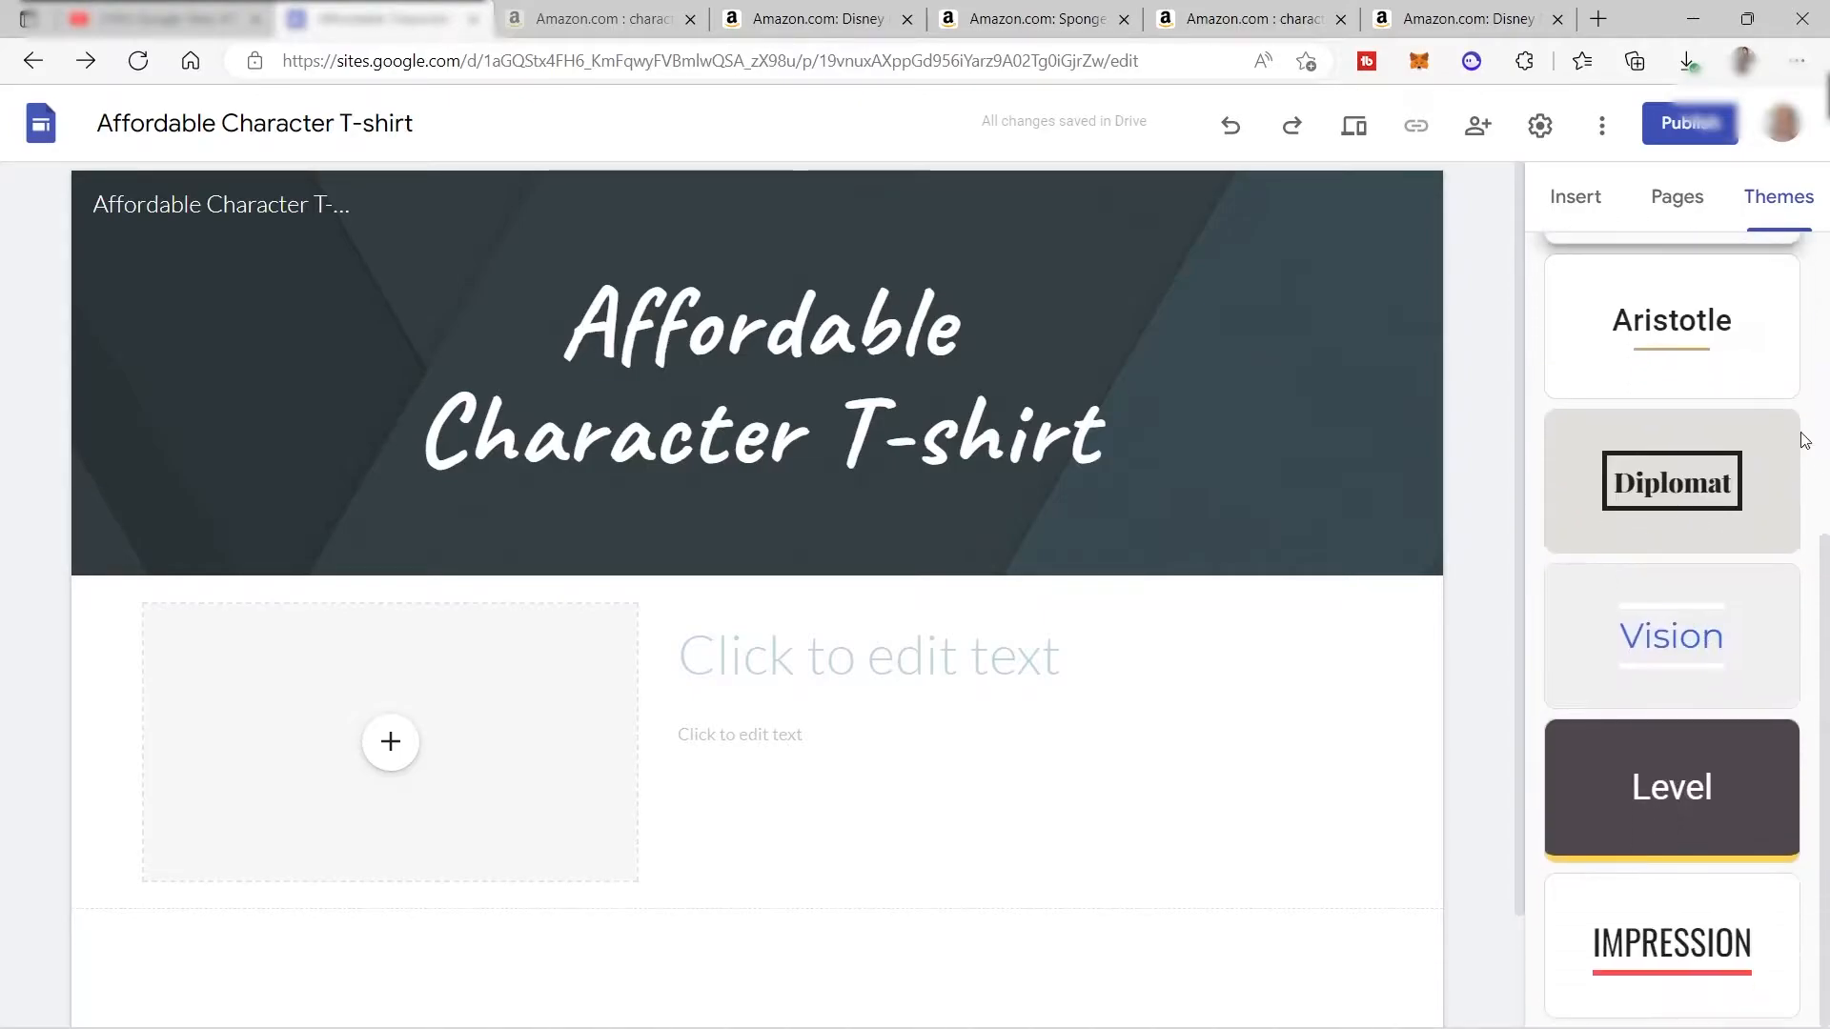
click(1680, 477)
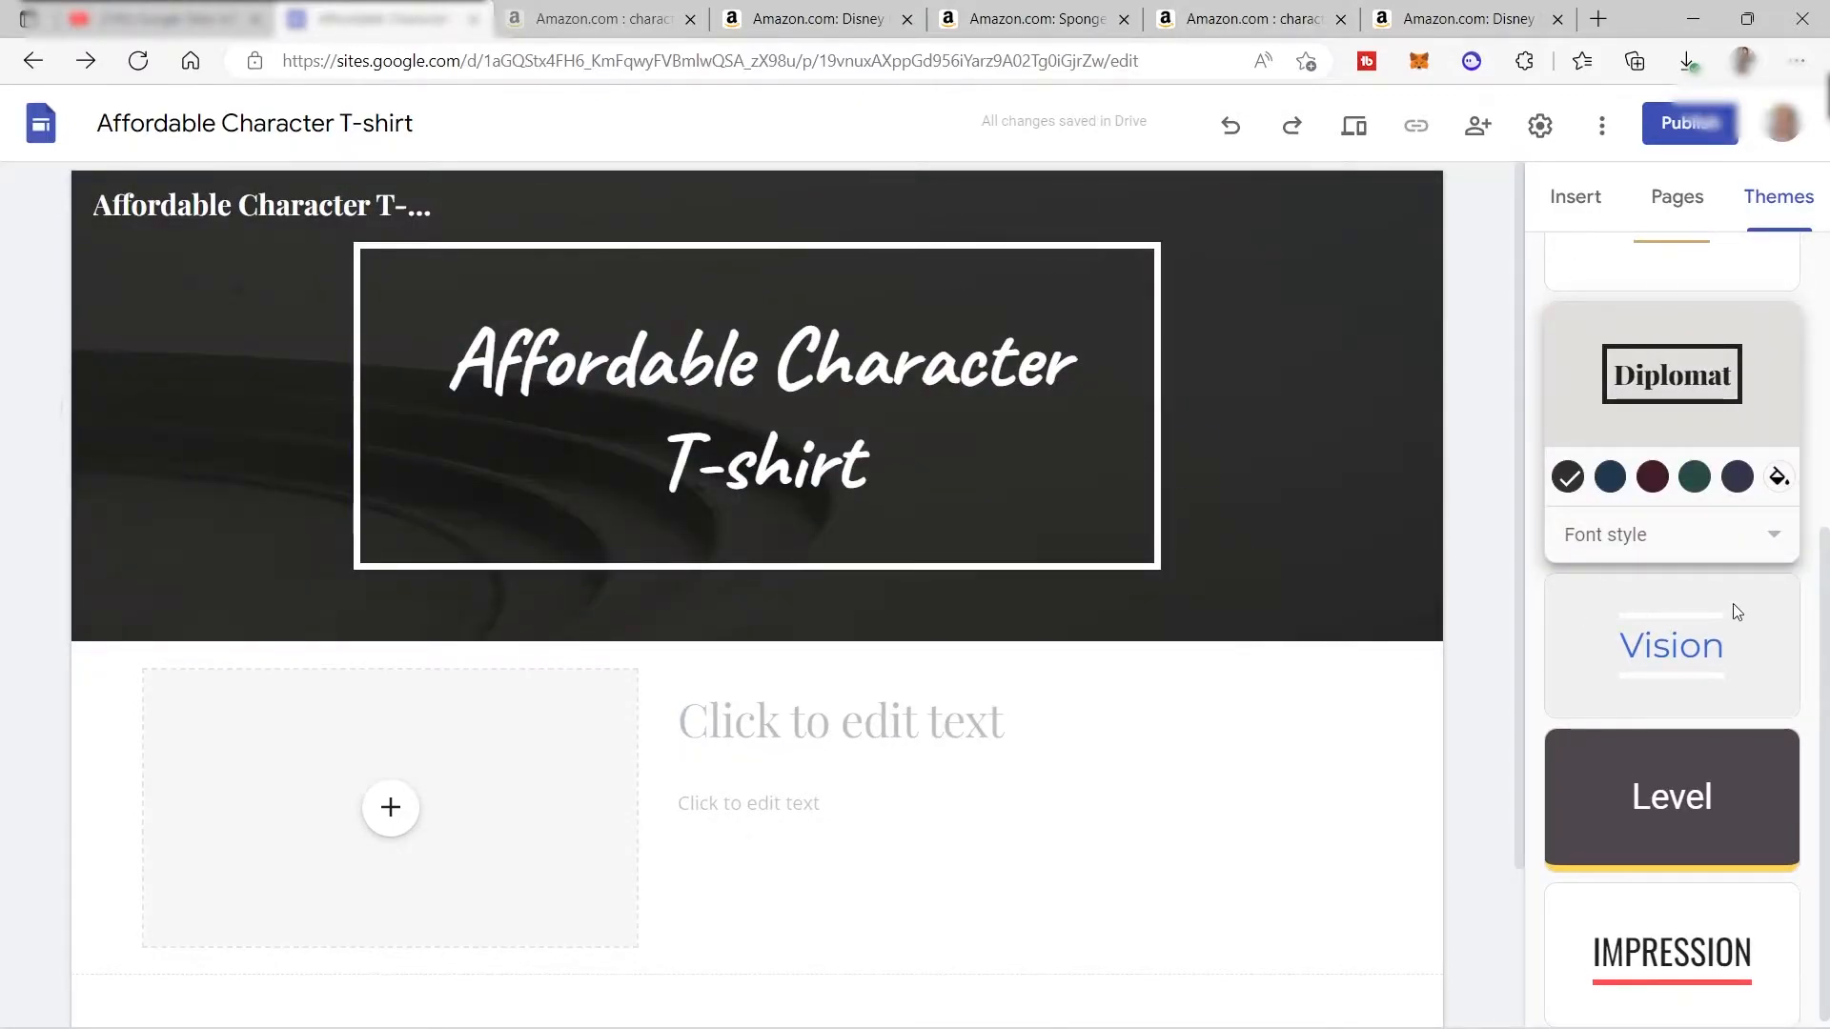
scroll(1719, 724, down, 1)
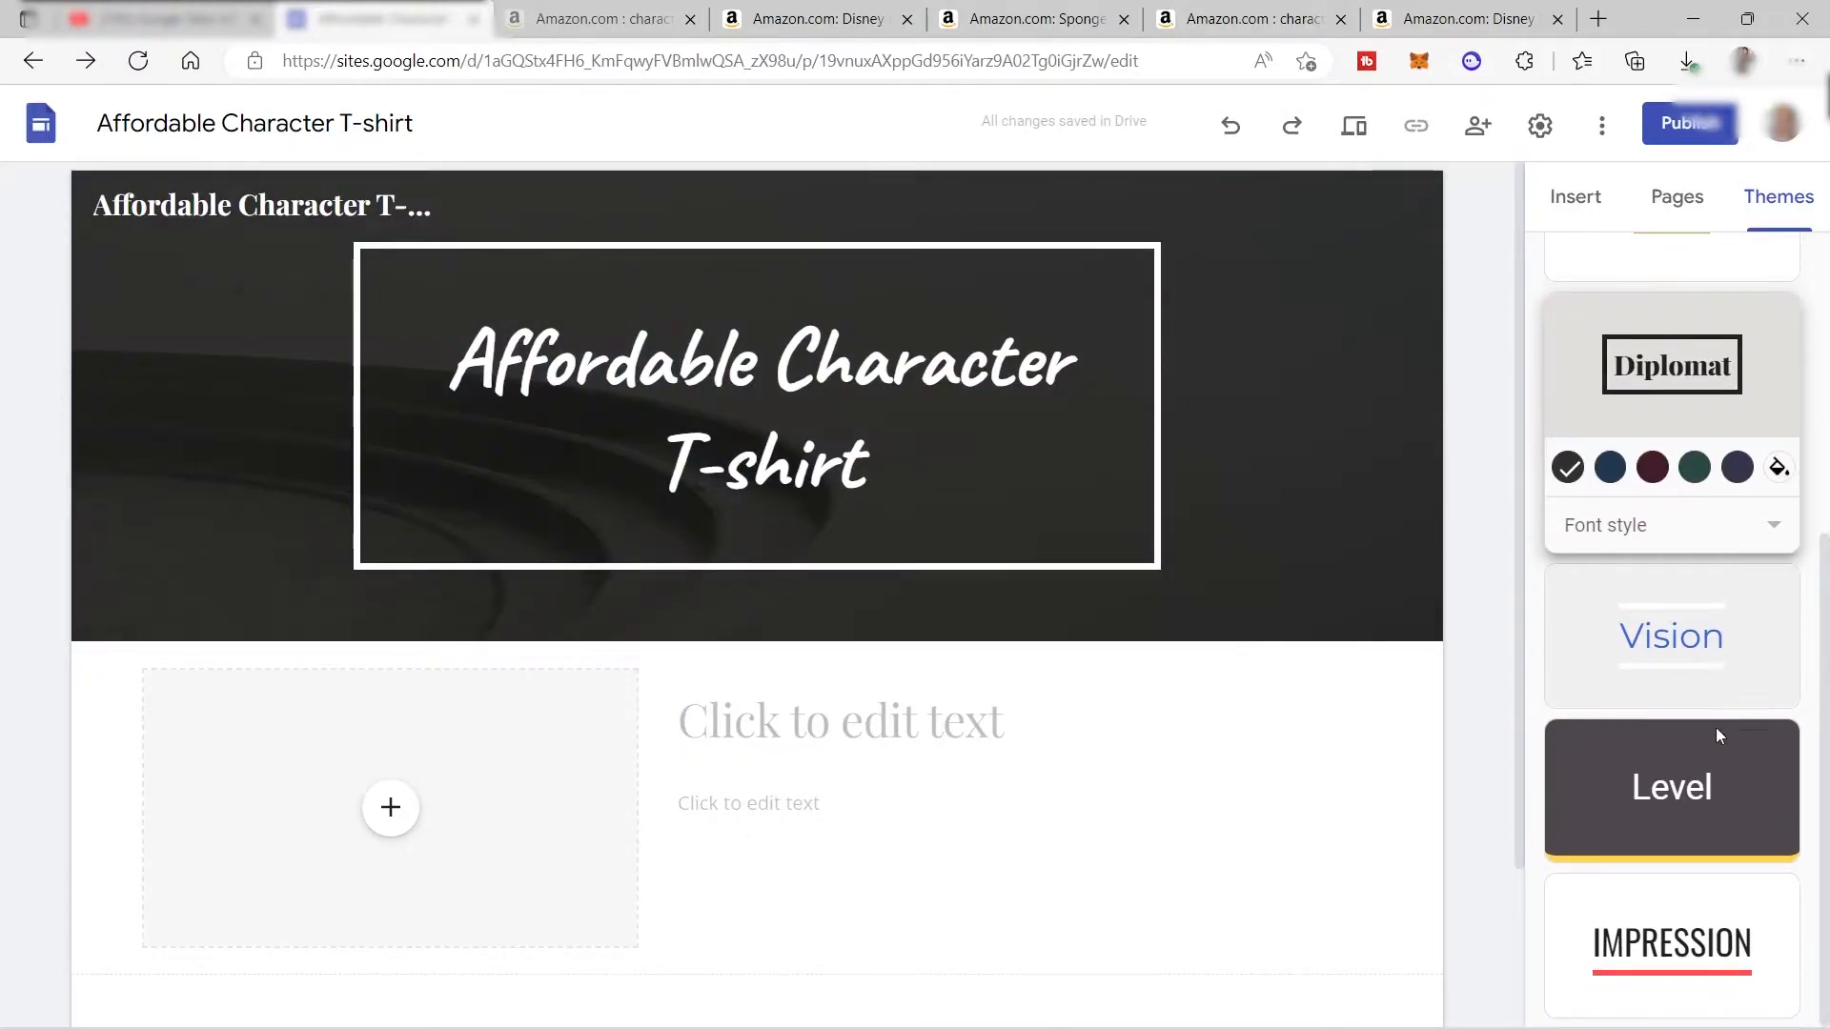
click(1693, 796)
scroll(1736, 693, up, 5)
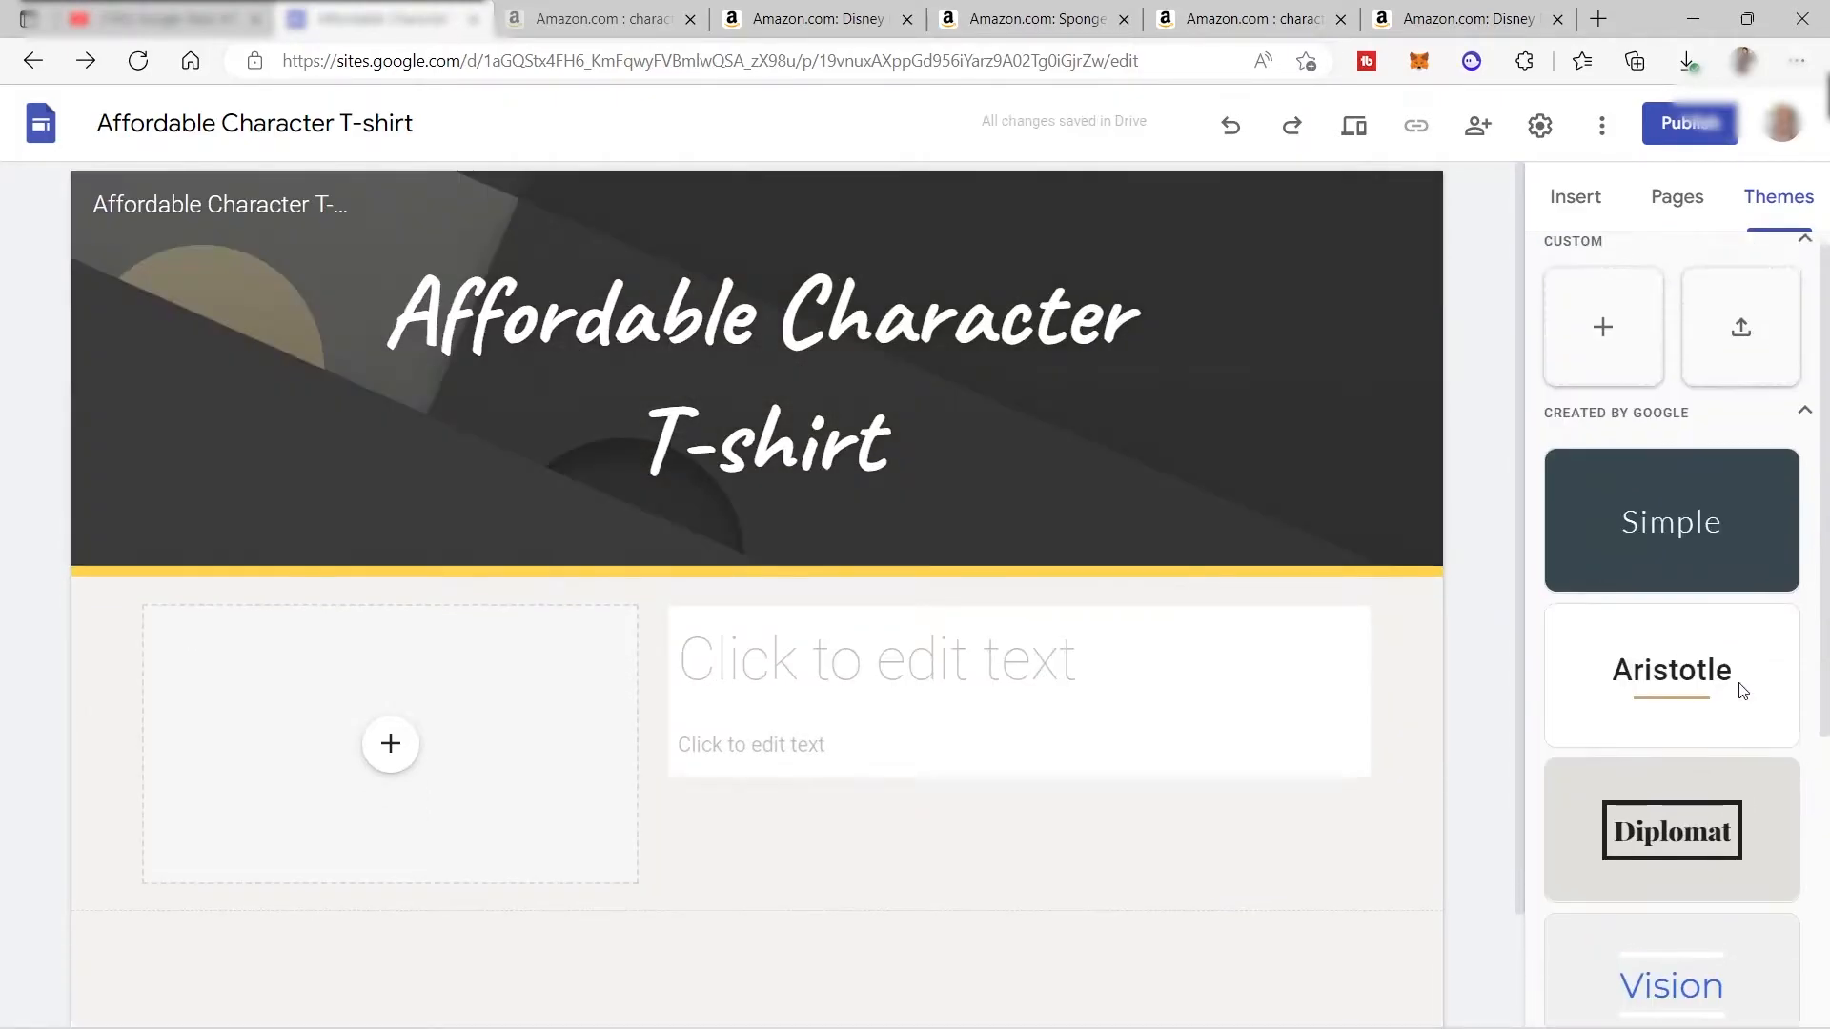
click(1680, 704)
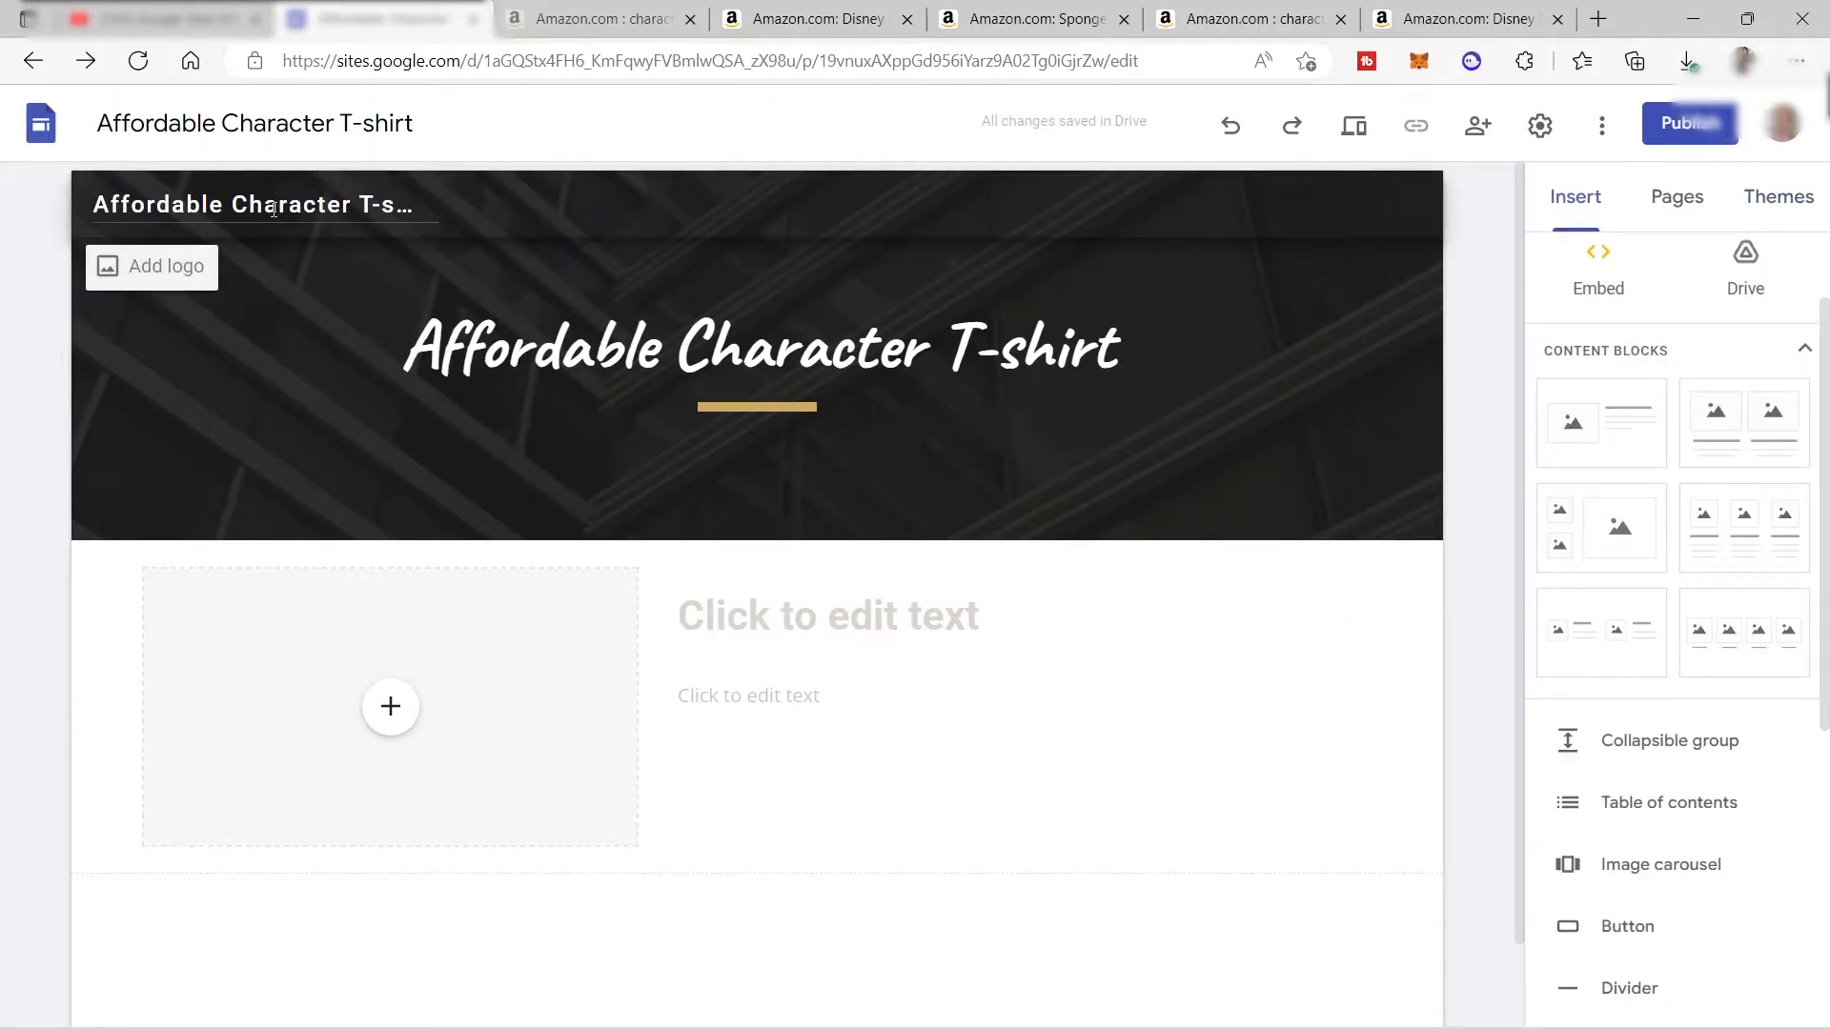
Rename the site document as "Character Tshirt" and view the logo and favicon options in the brand image settings.
click(283, 211)
click(89, 253)
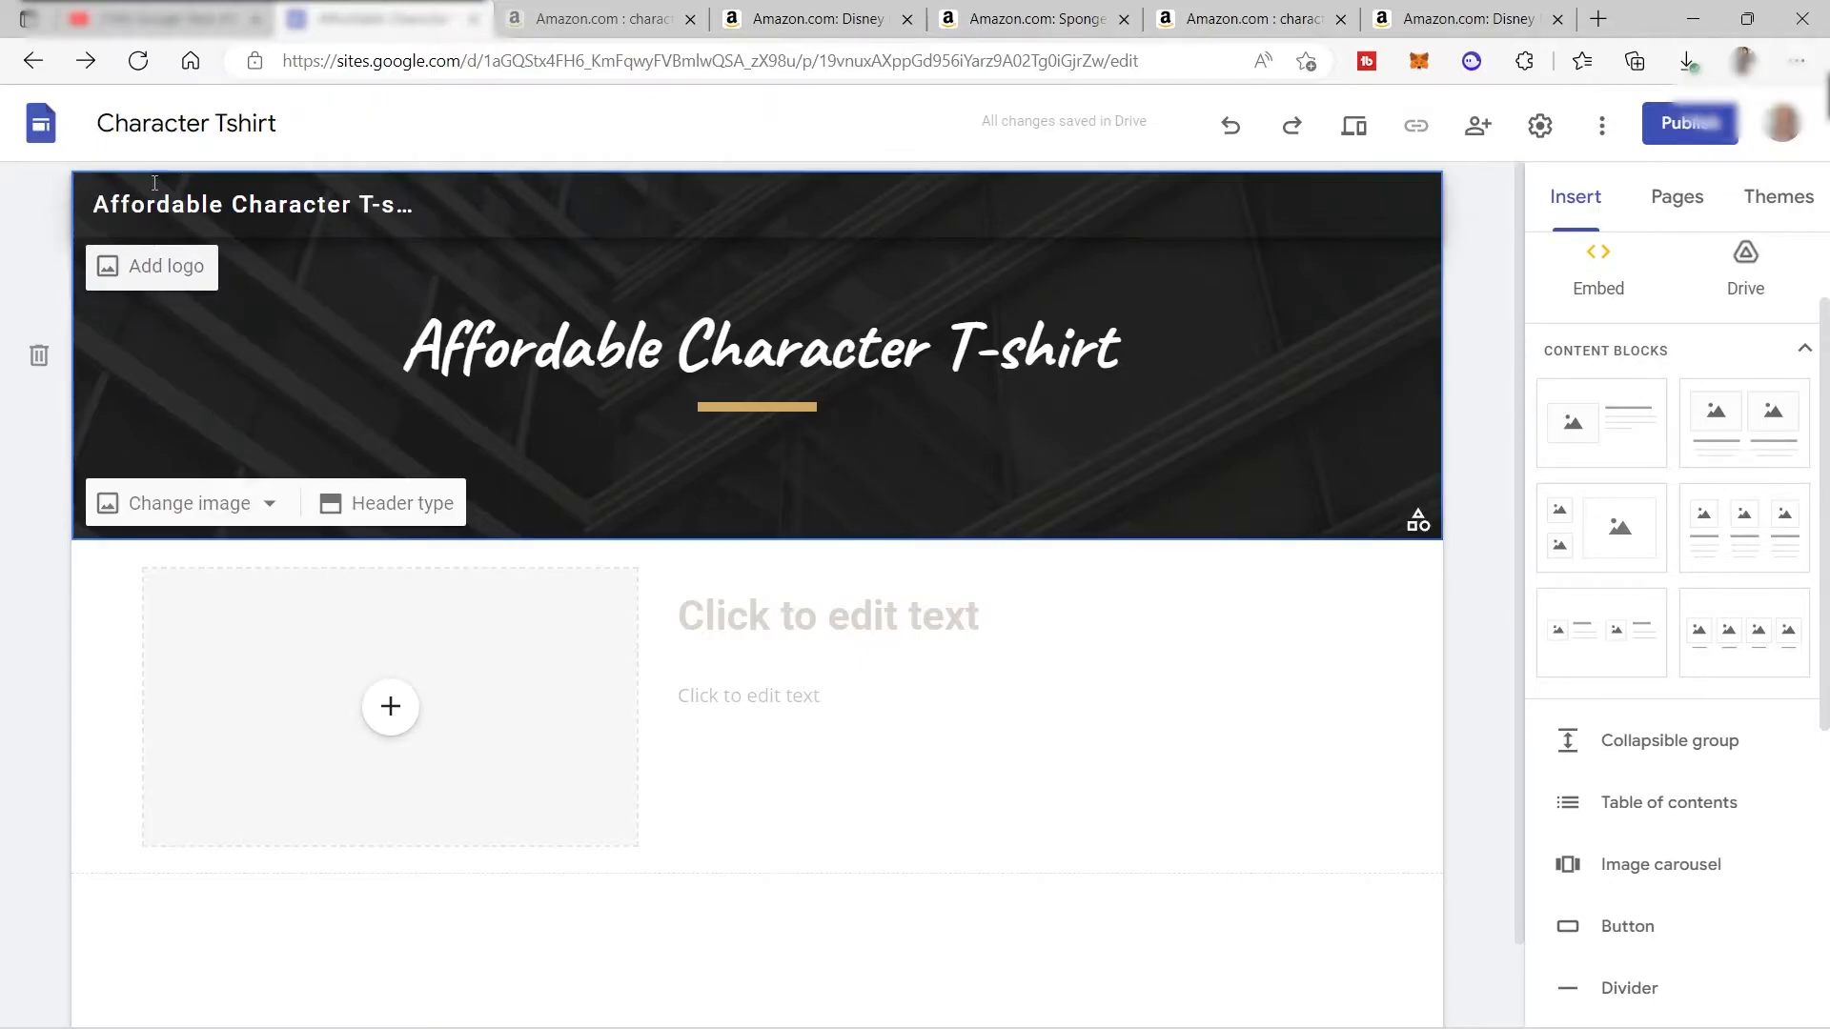
click(105, 266)
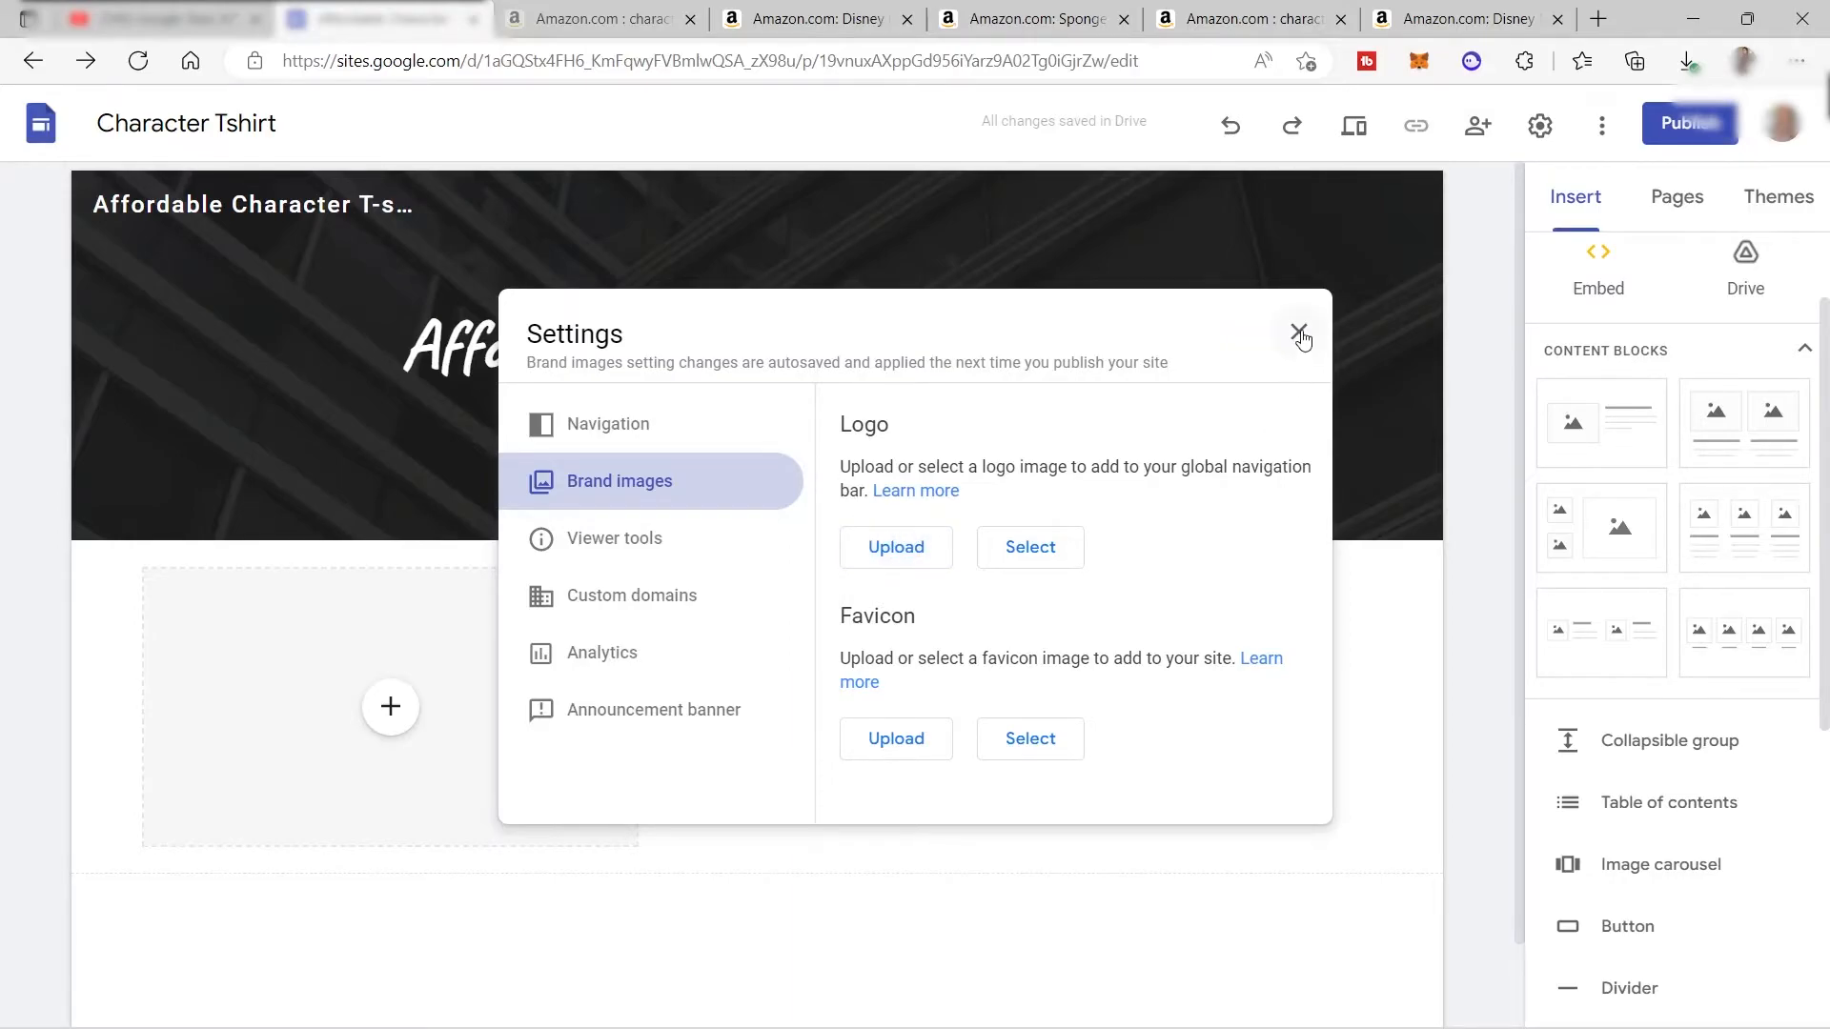
click(1299, 334)
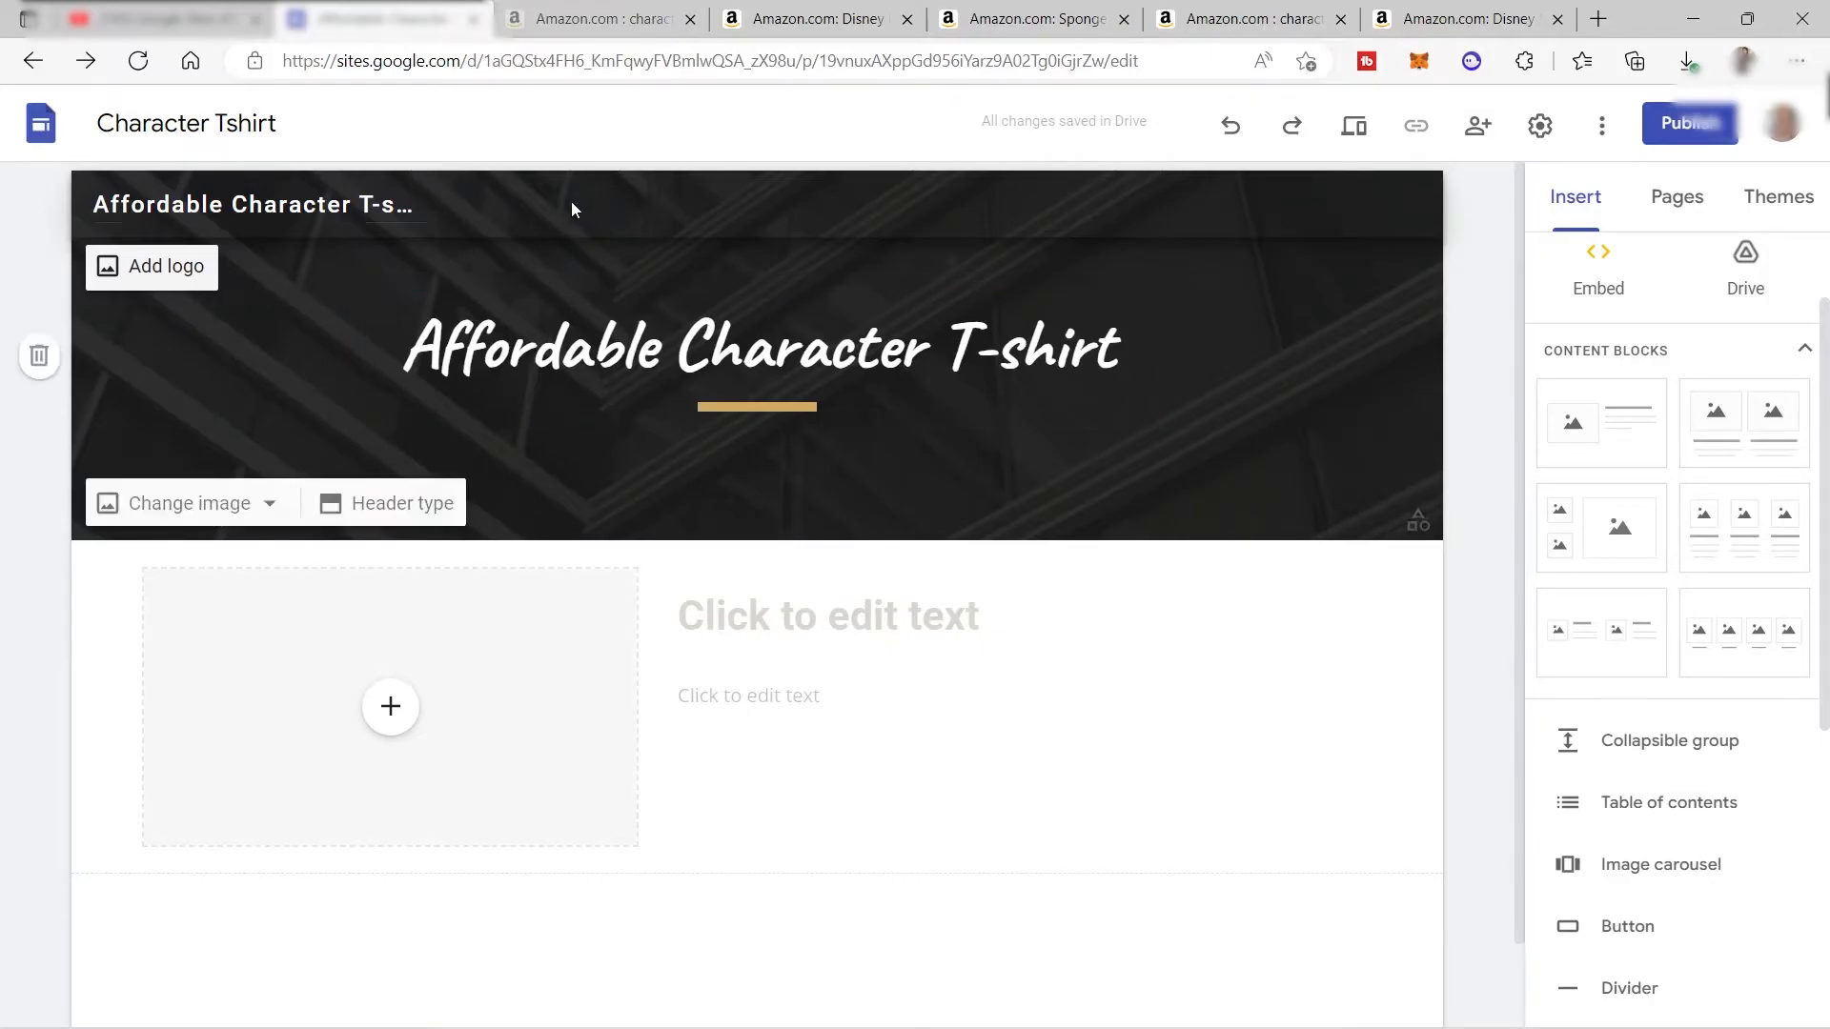
Replace the header background with the downloaded photo of a black T-shirt on a hanger.
mouse_move(368, 532)
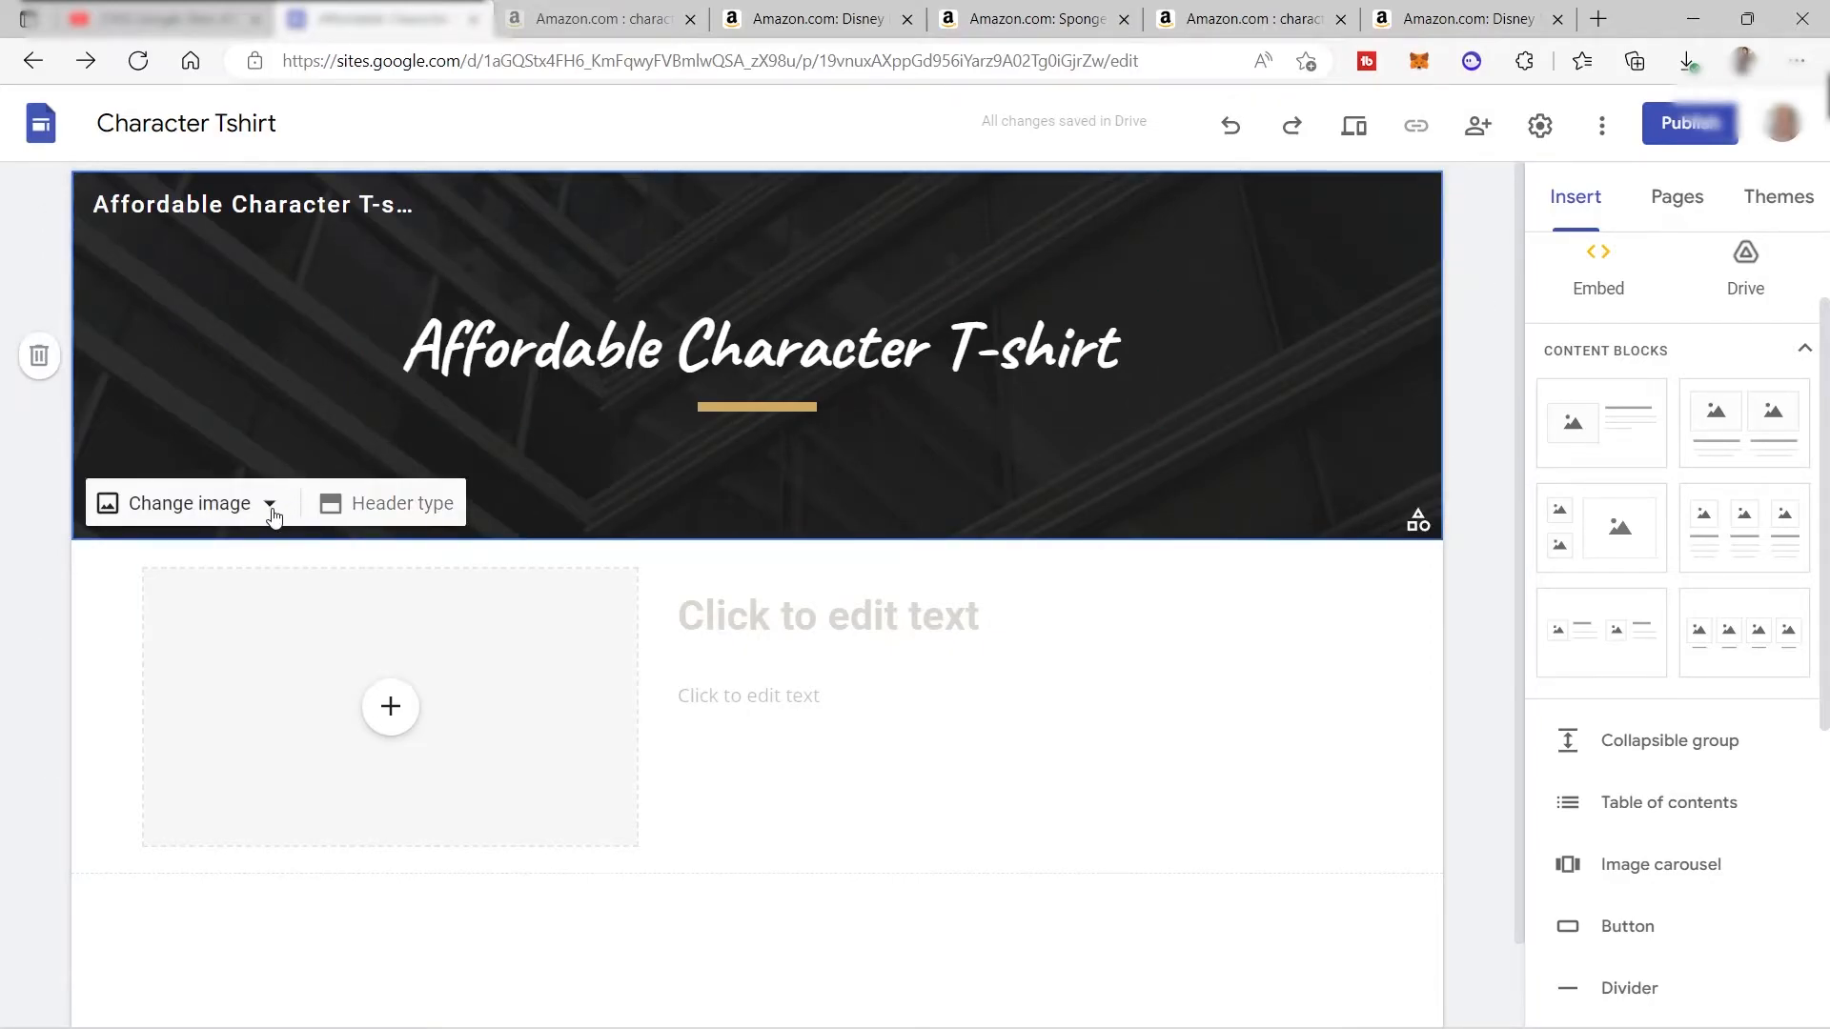
click(254, 510)
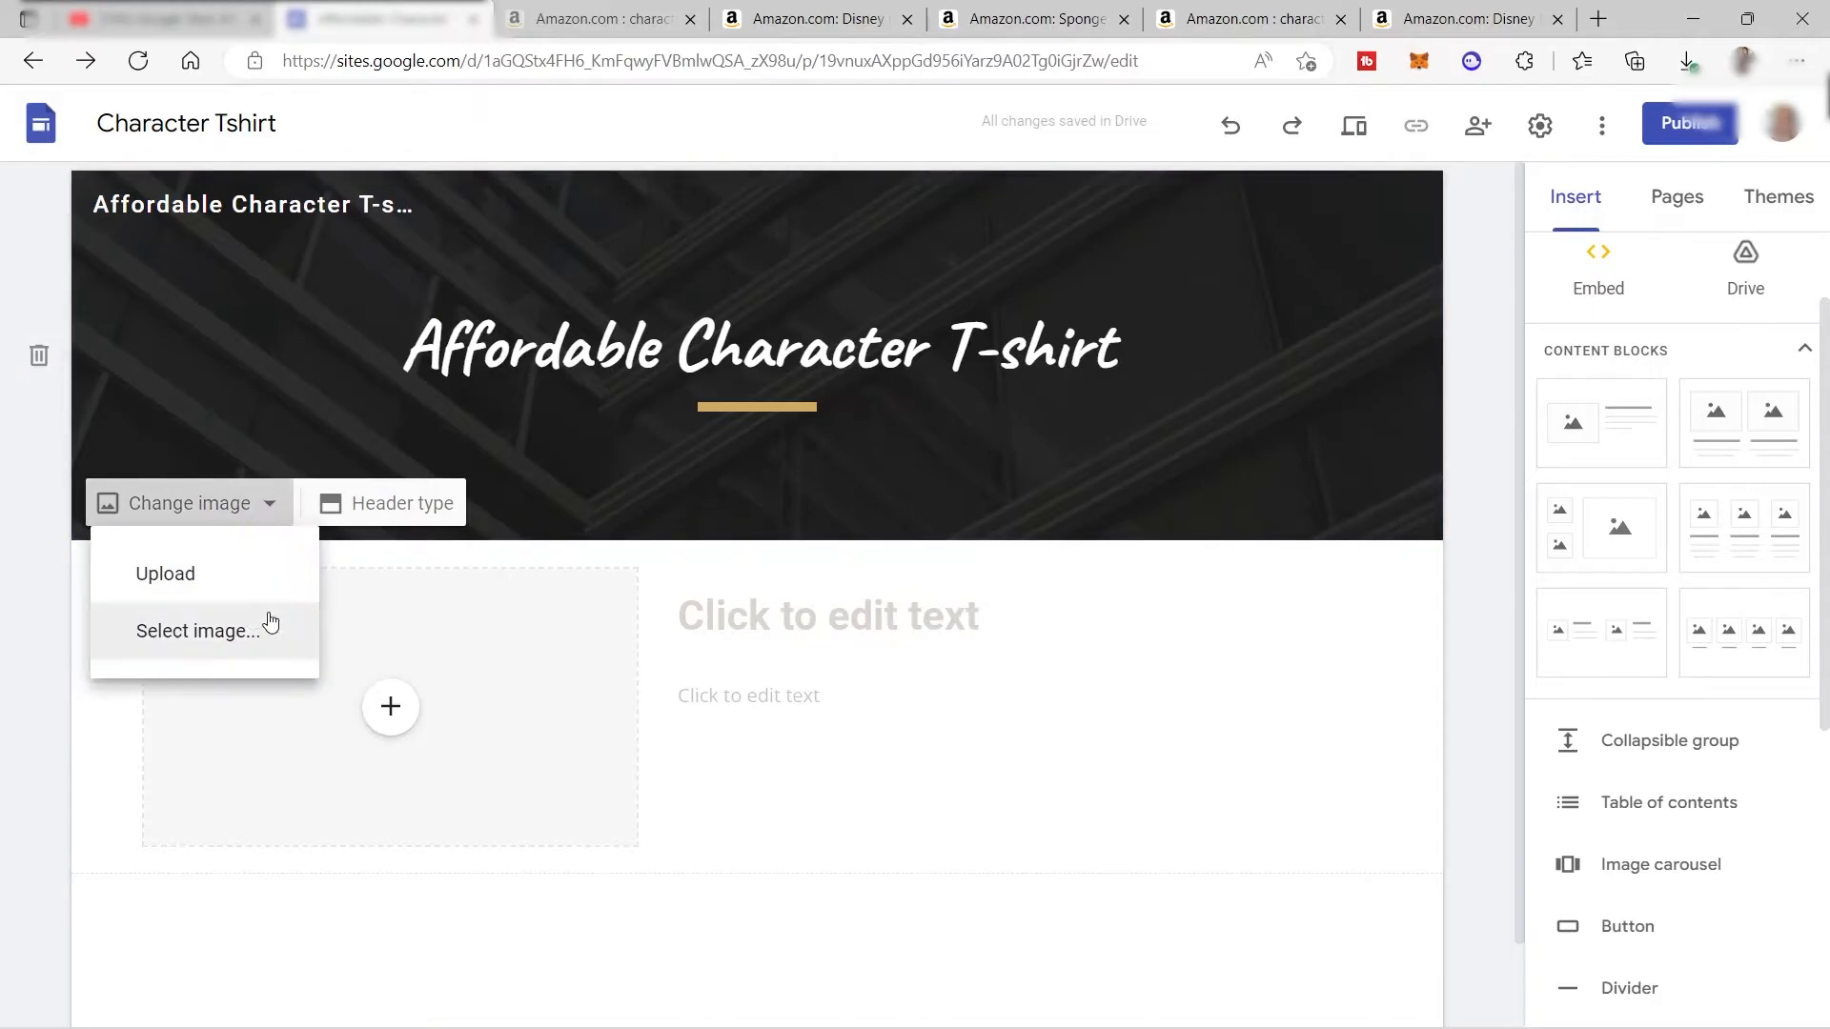
click(256, 574)
click(276, 286)
click(809, 674)
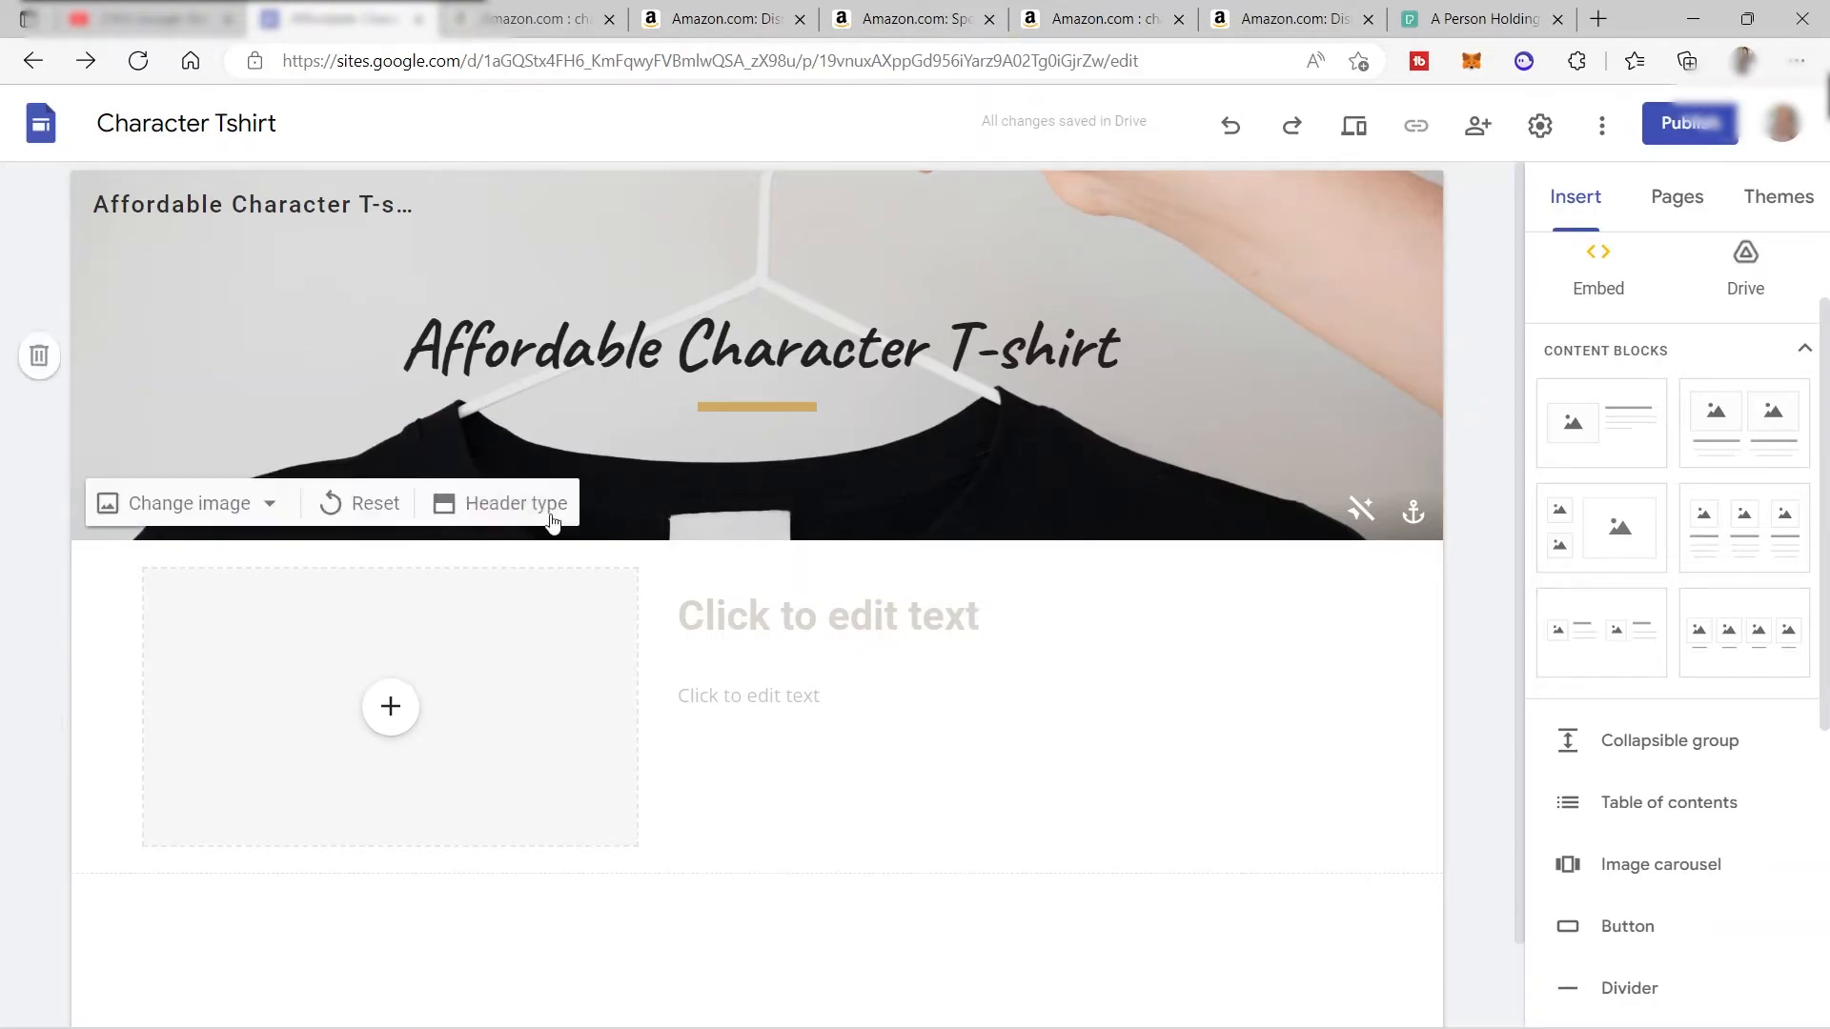
Insert a text box between the header and the content block, enter "BEST SALE ITEMS" and centre it.
scroll(1138, 515, down, 1)
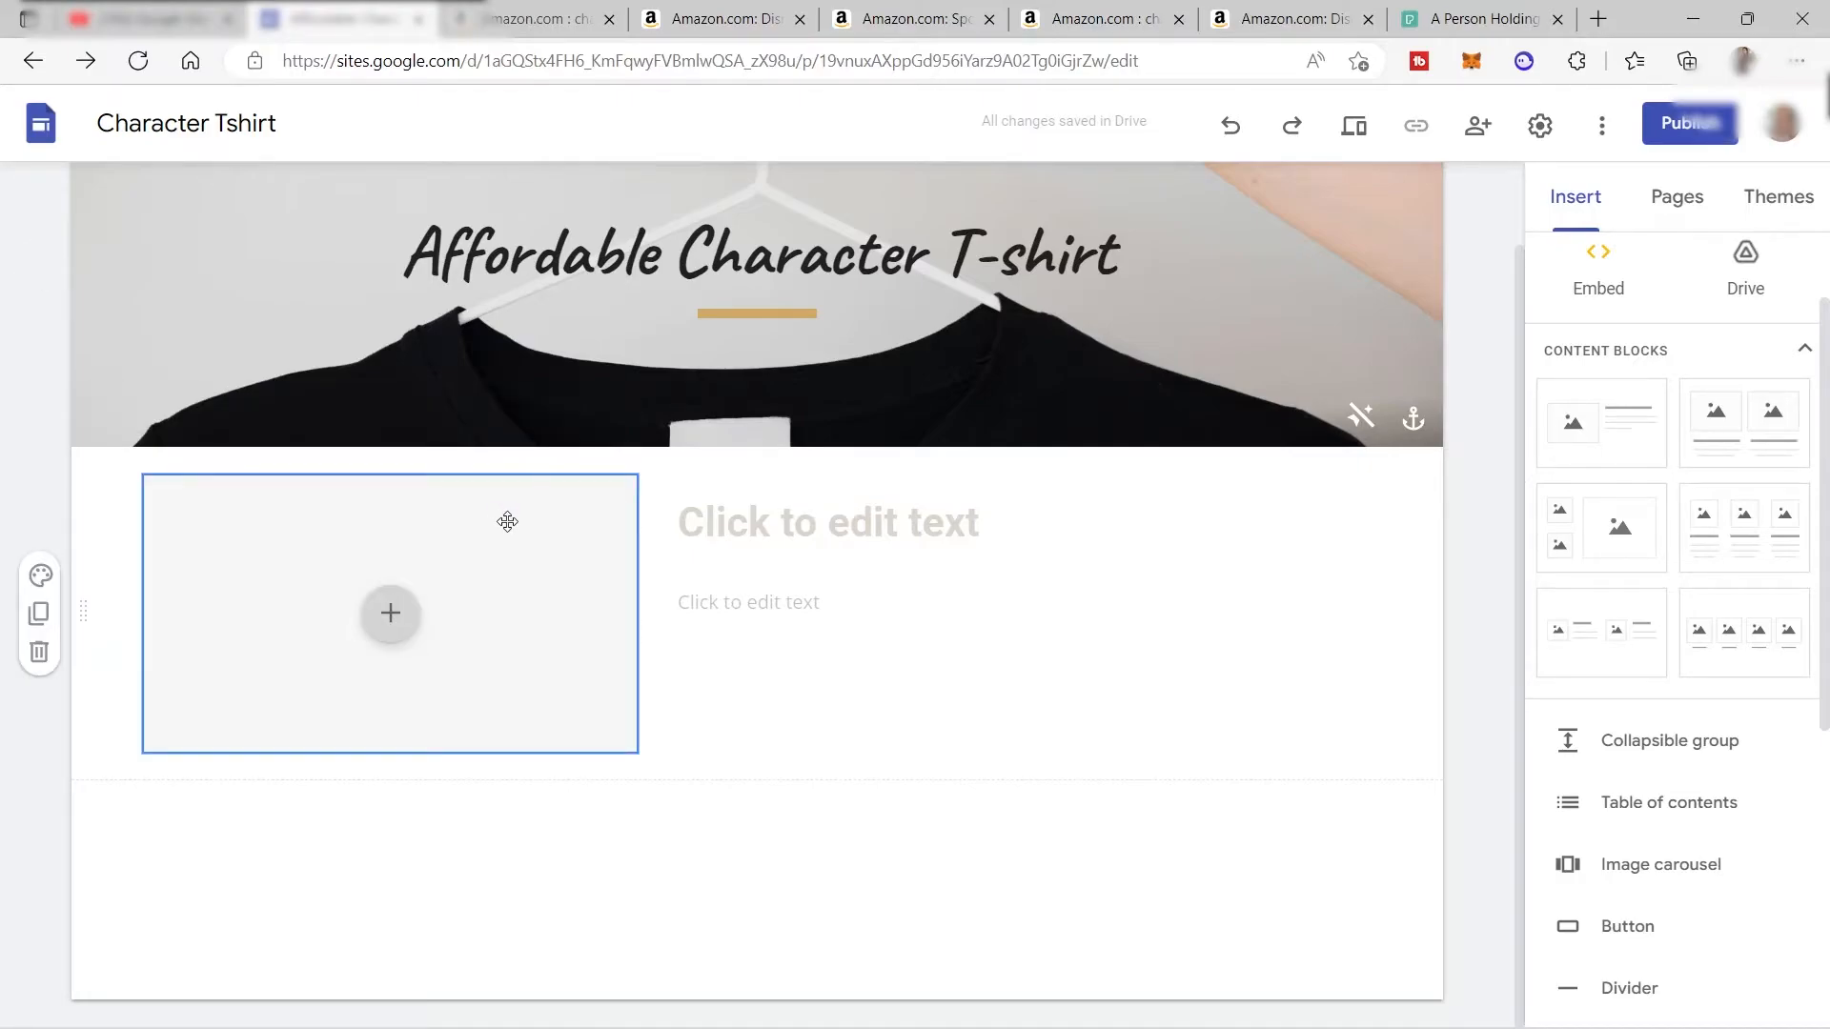
scroll(1678, 705, up, 1)
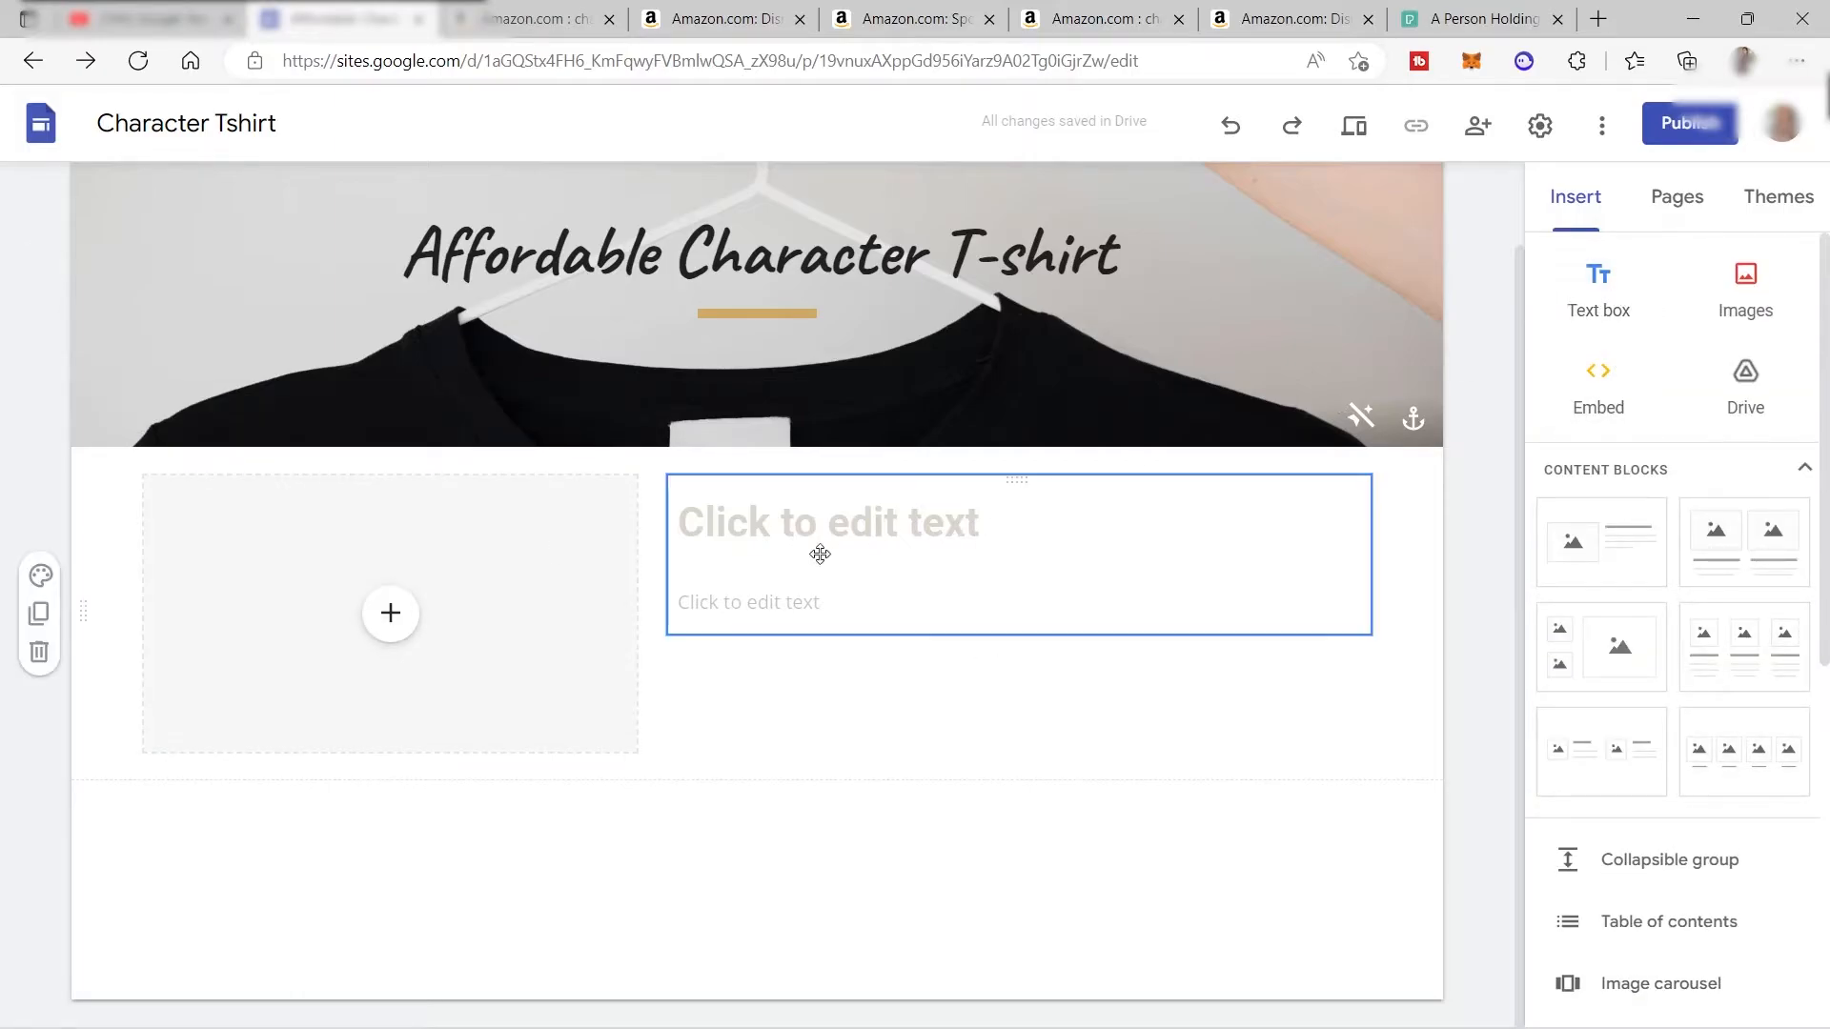
click(1597, 298)
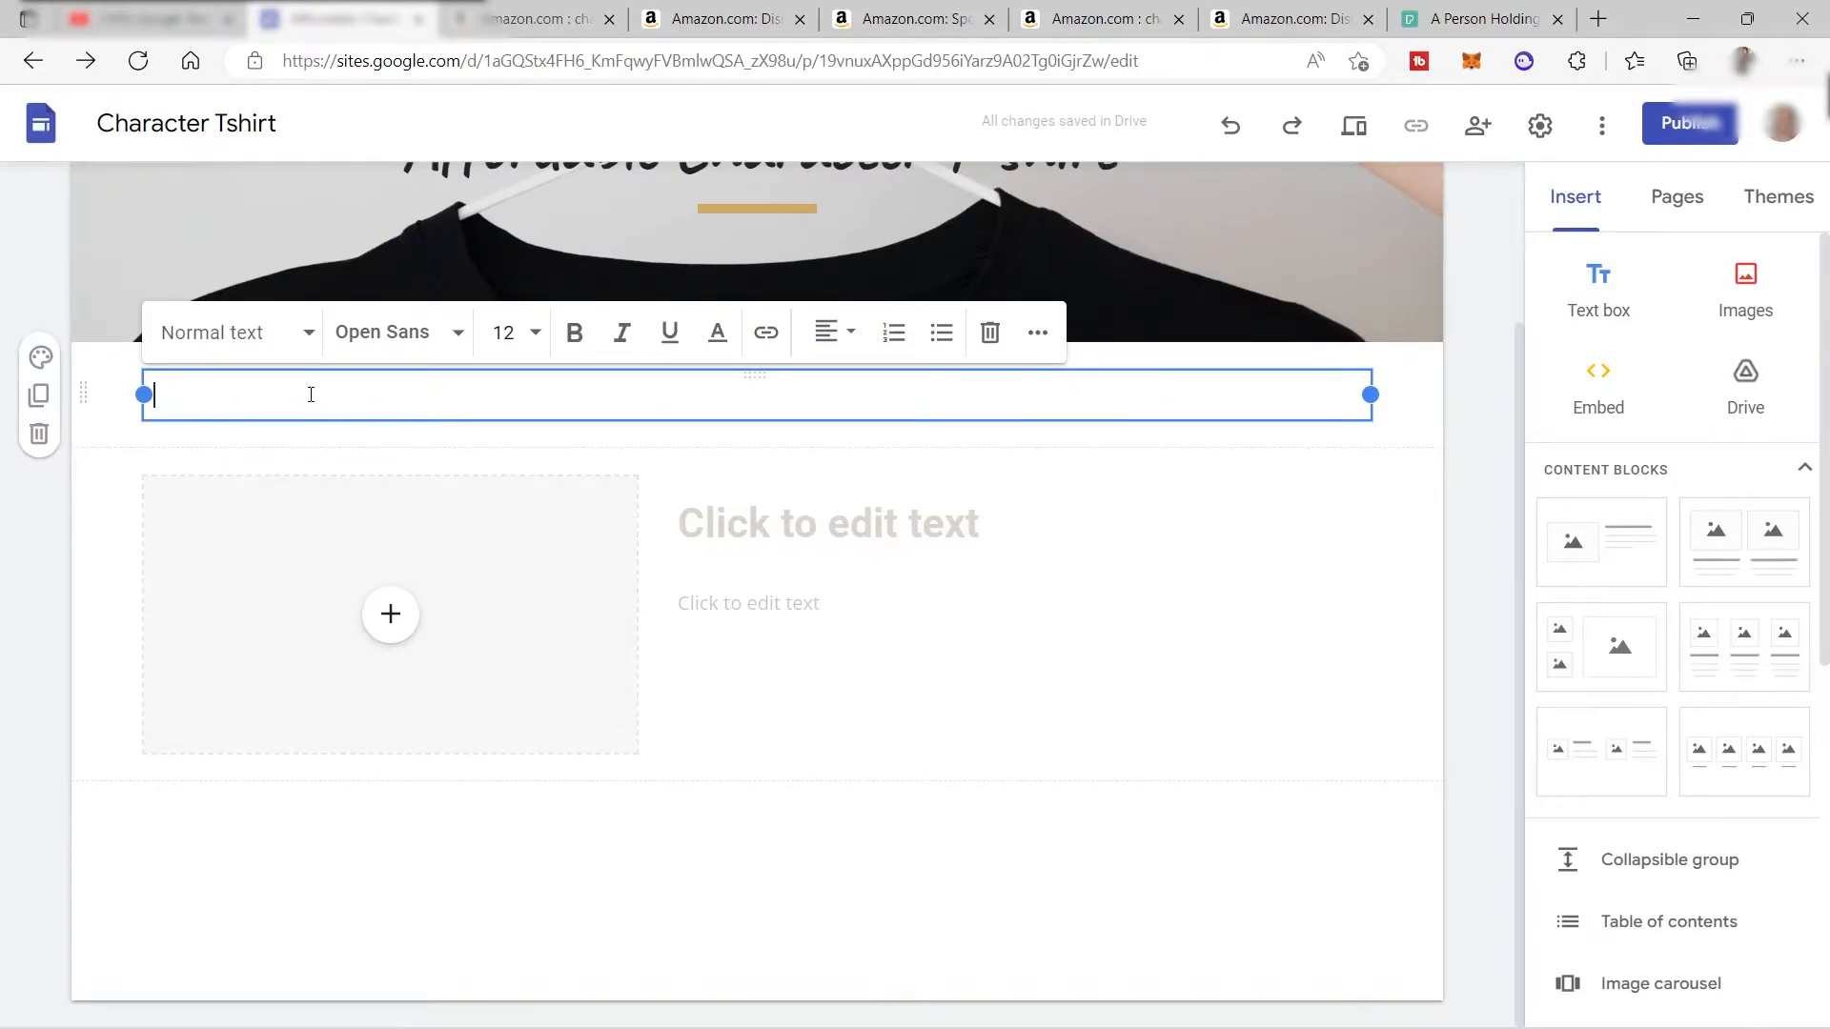
text(BEST SALE ITEMS)
click(849, 335)
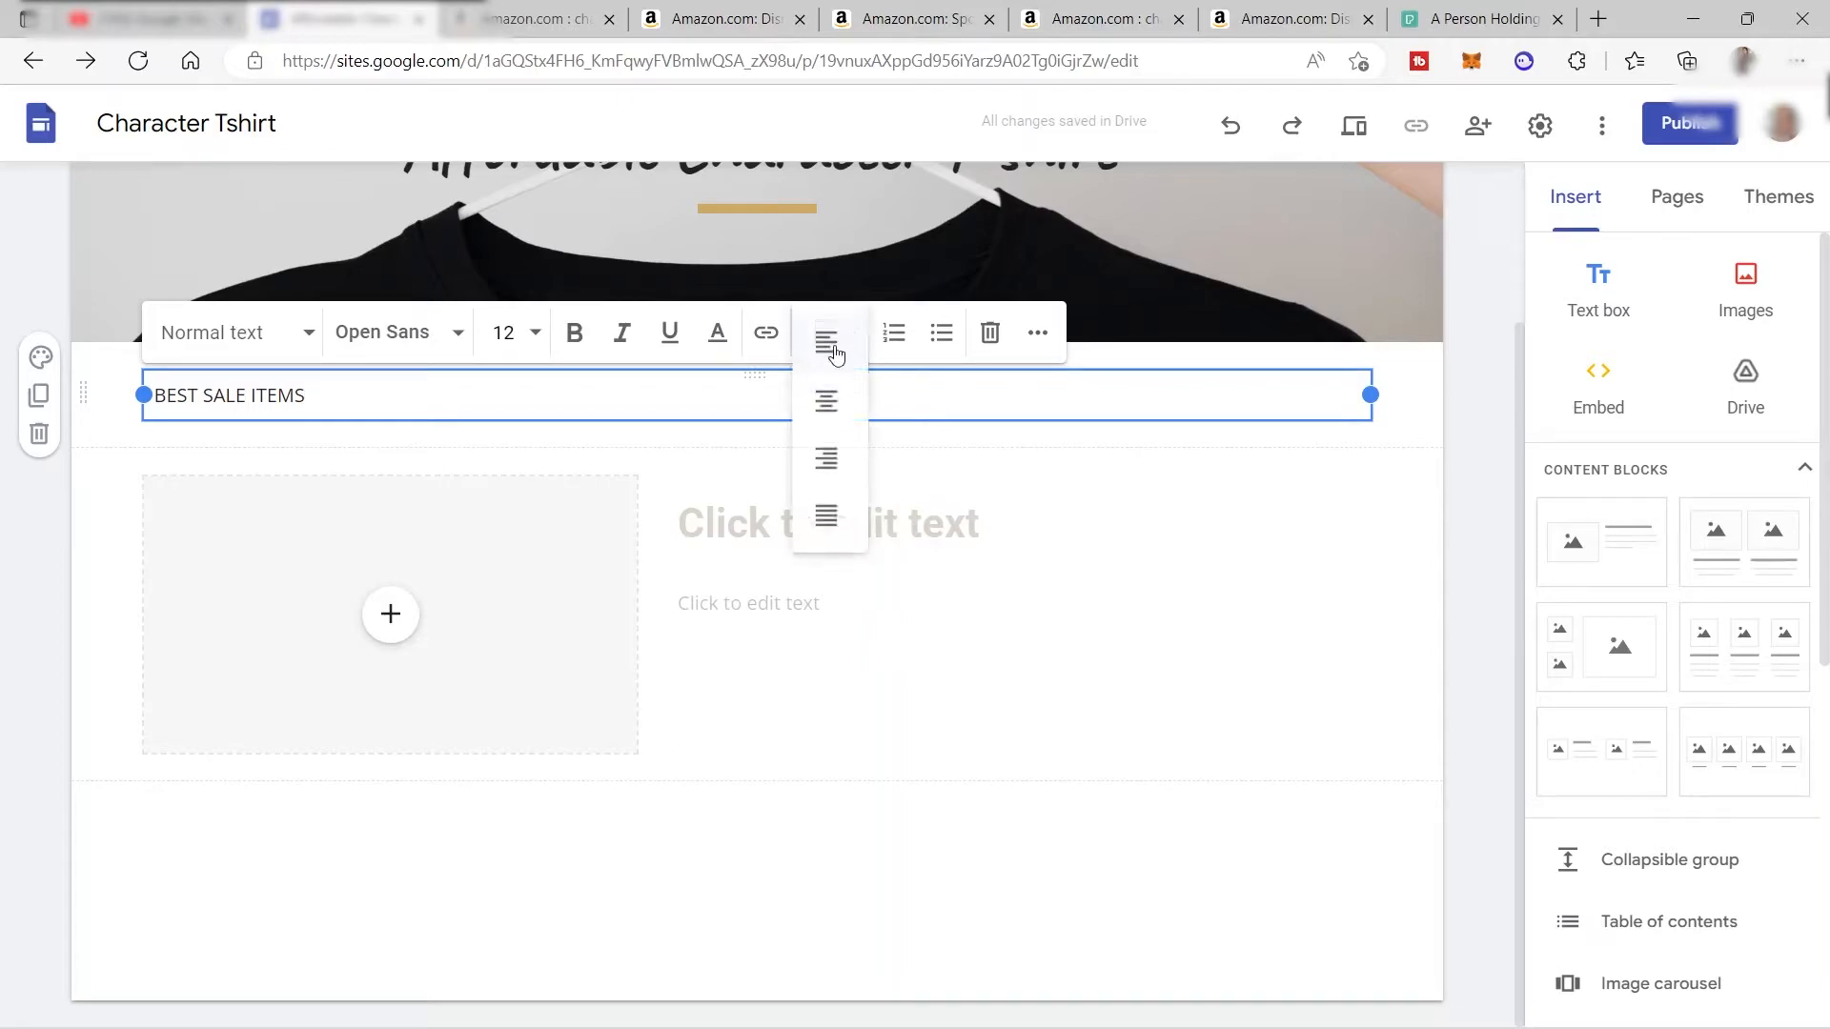
click(830, 402)
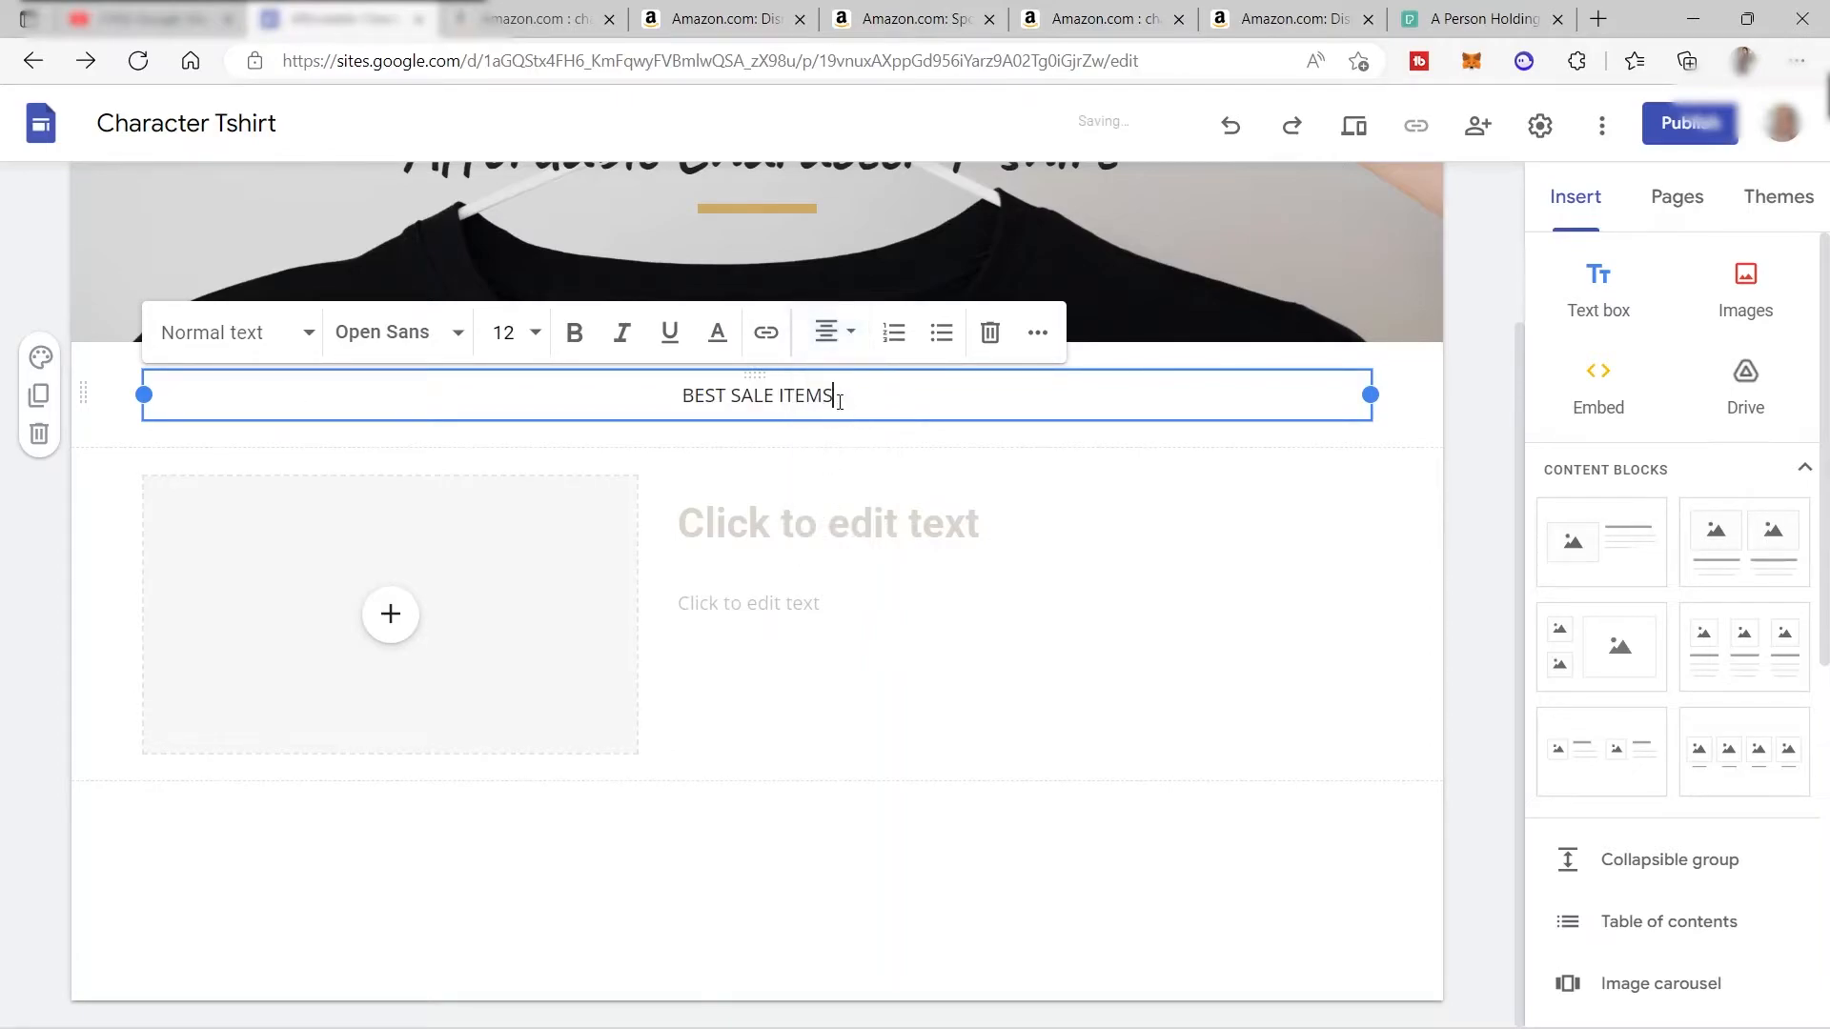
Try left and right alignment on the "BEST SALE ITEMS" text and return it to centred.
click(829, 337)
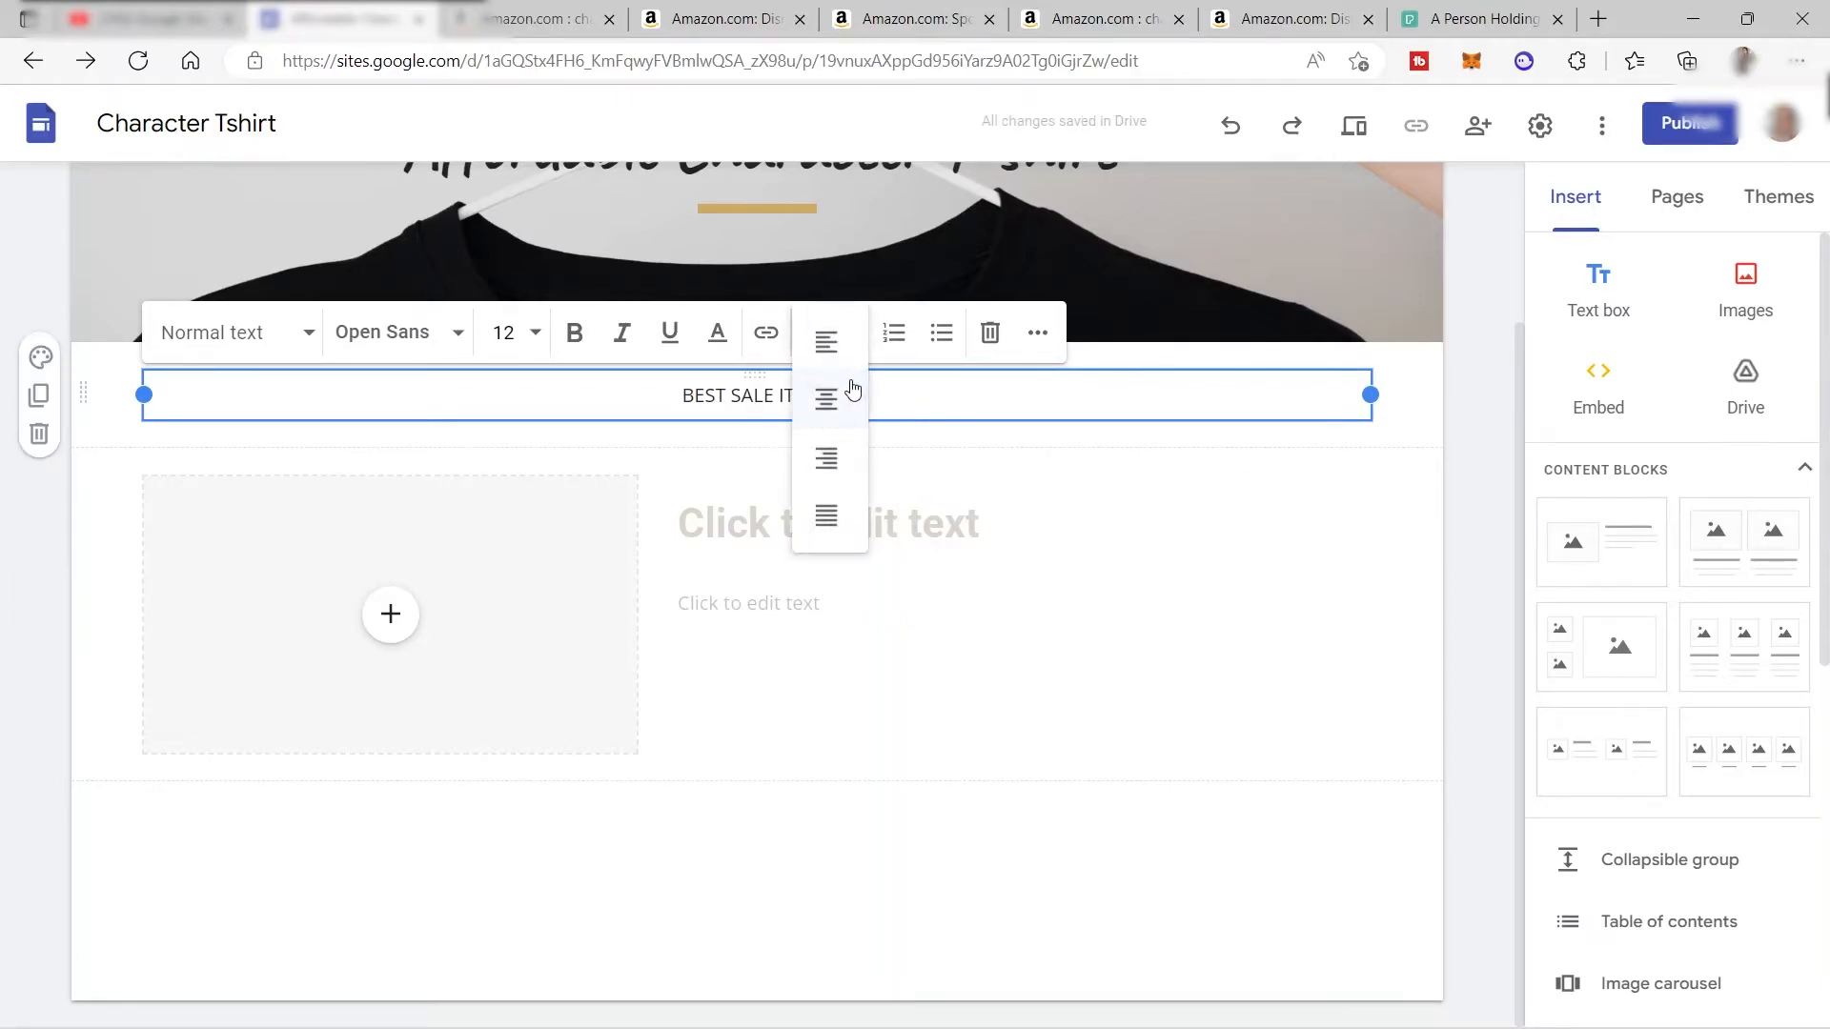
click(828, 343)
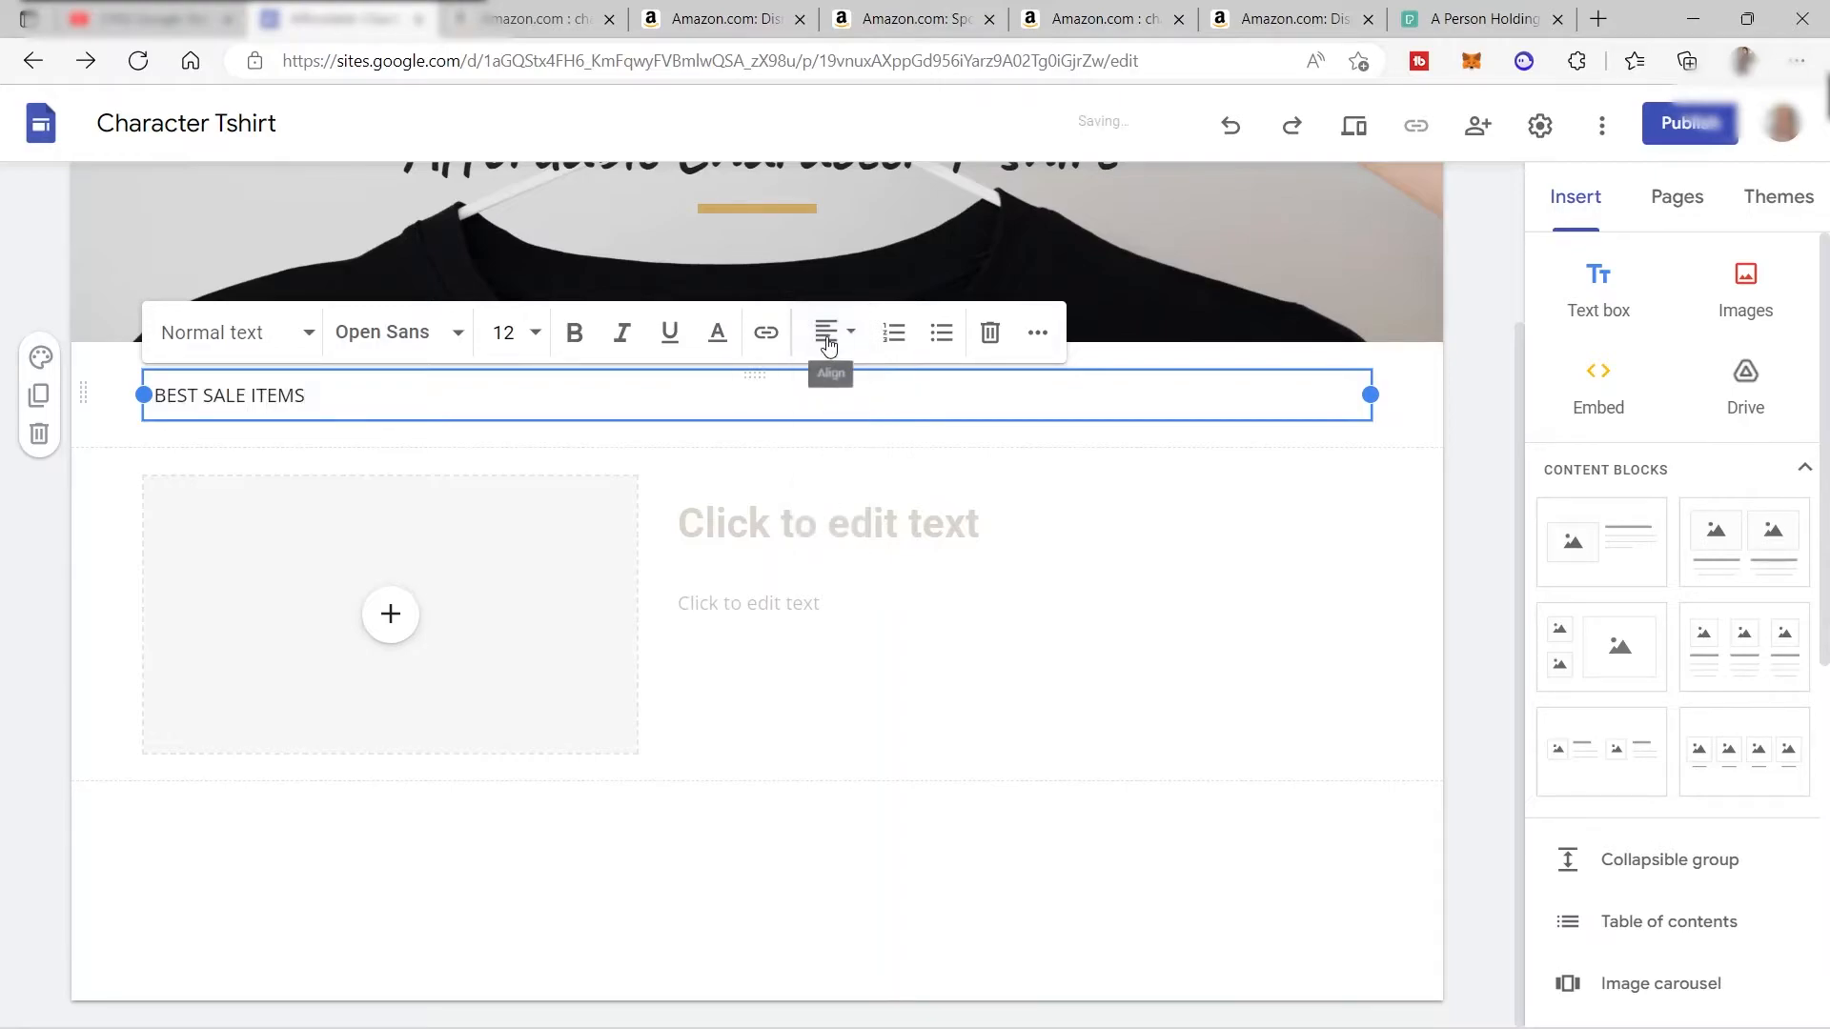
click(828, 341)
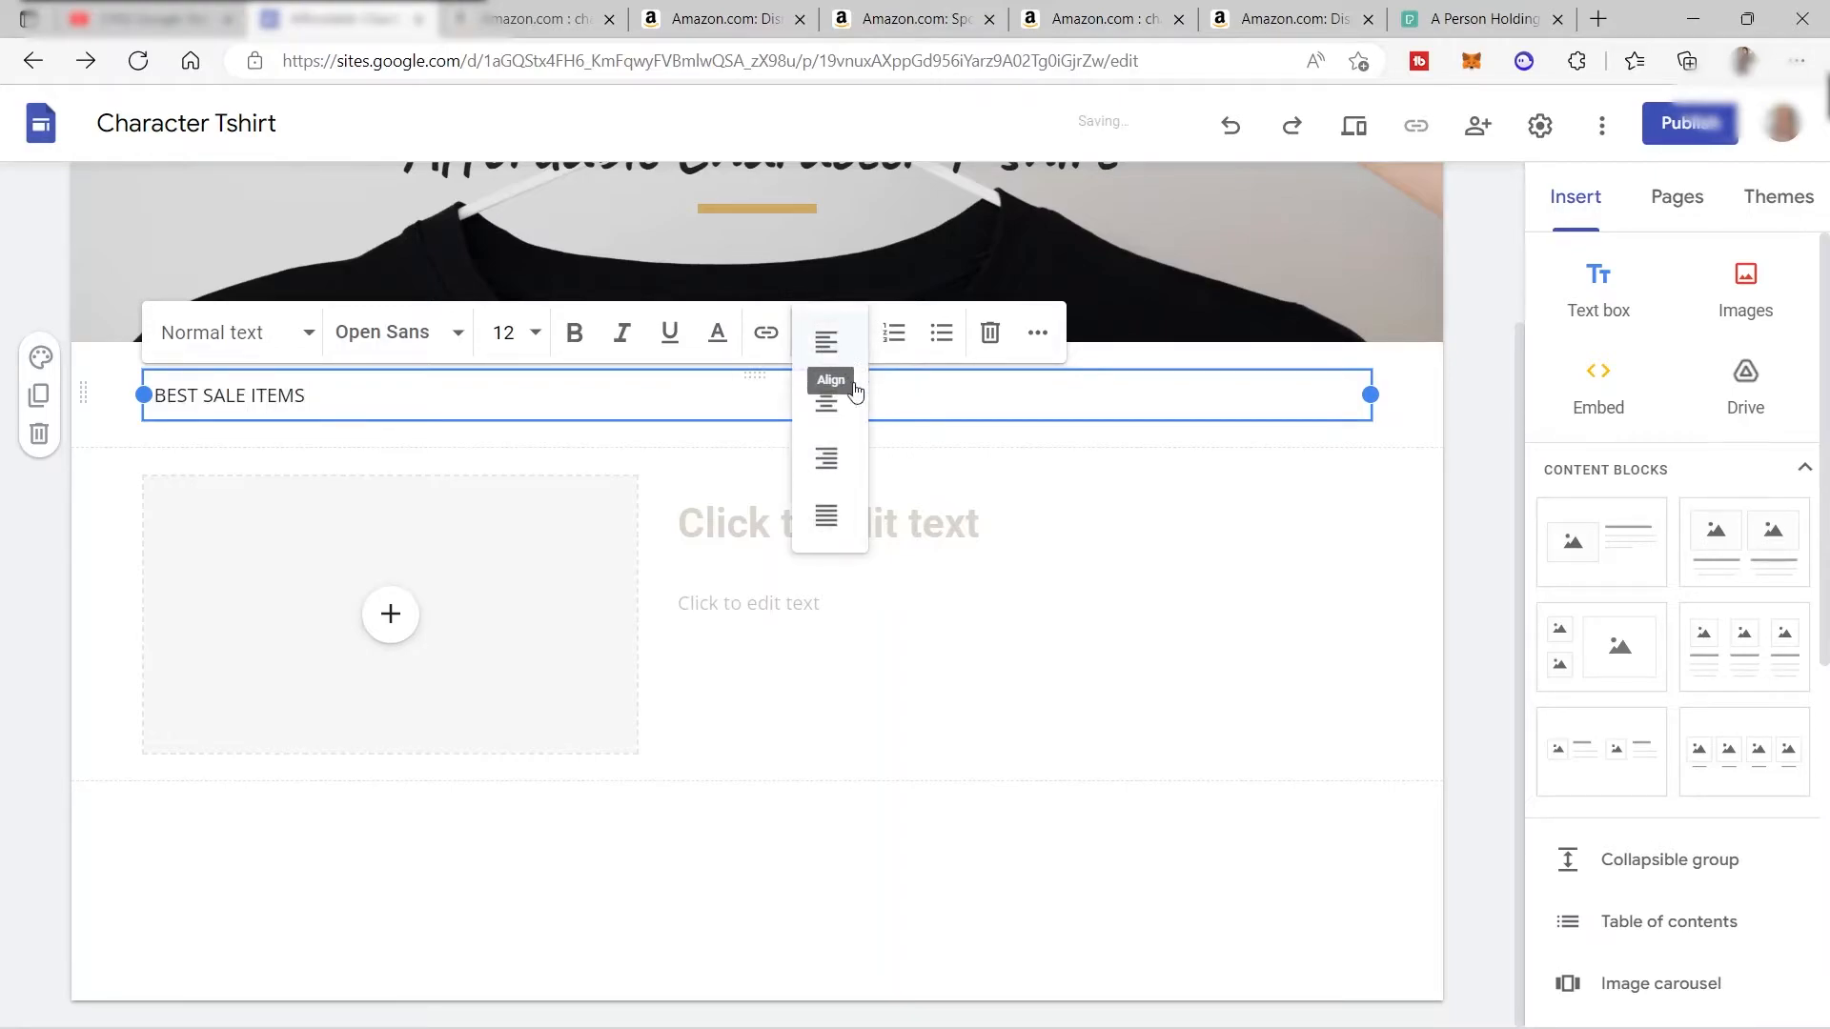
click(843, 461)
click(841, 339)
click(844, 400)
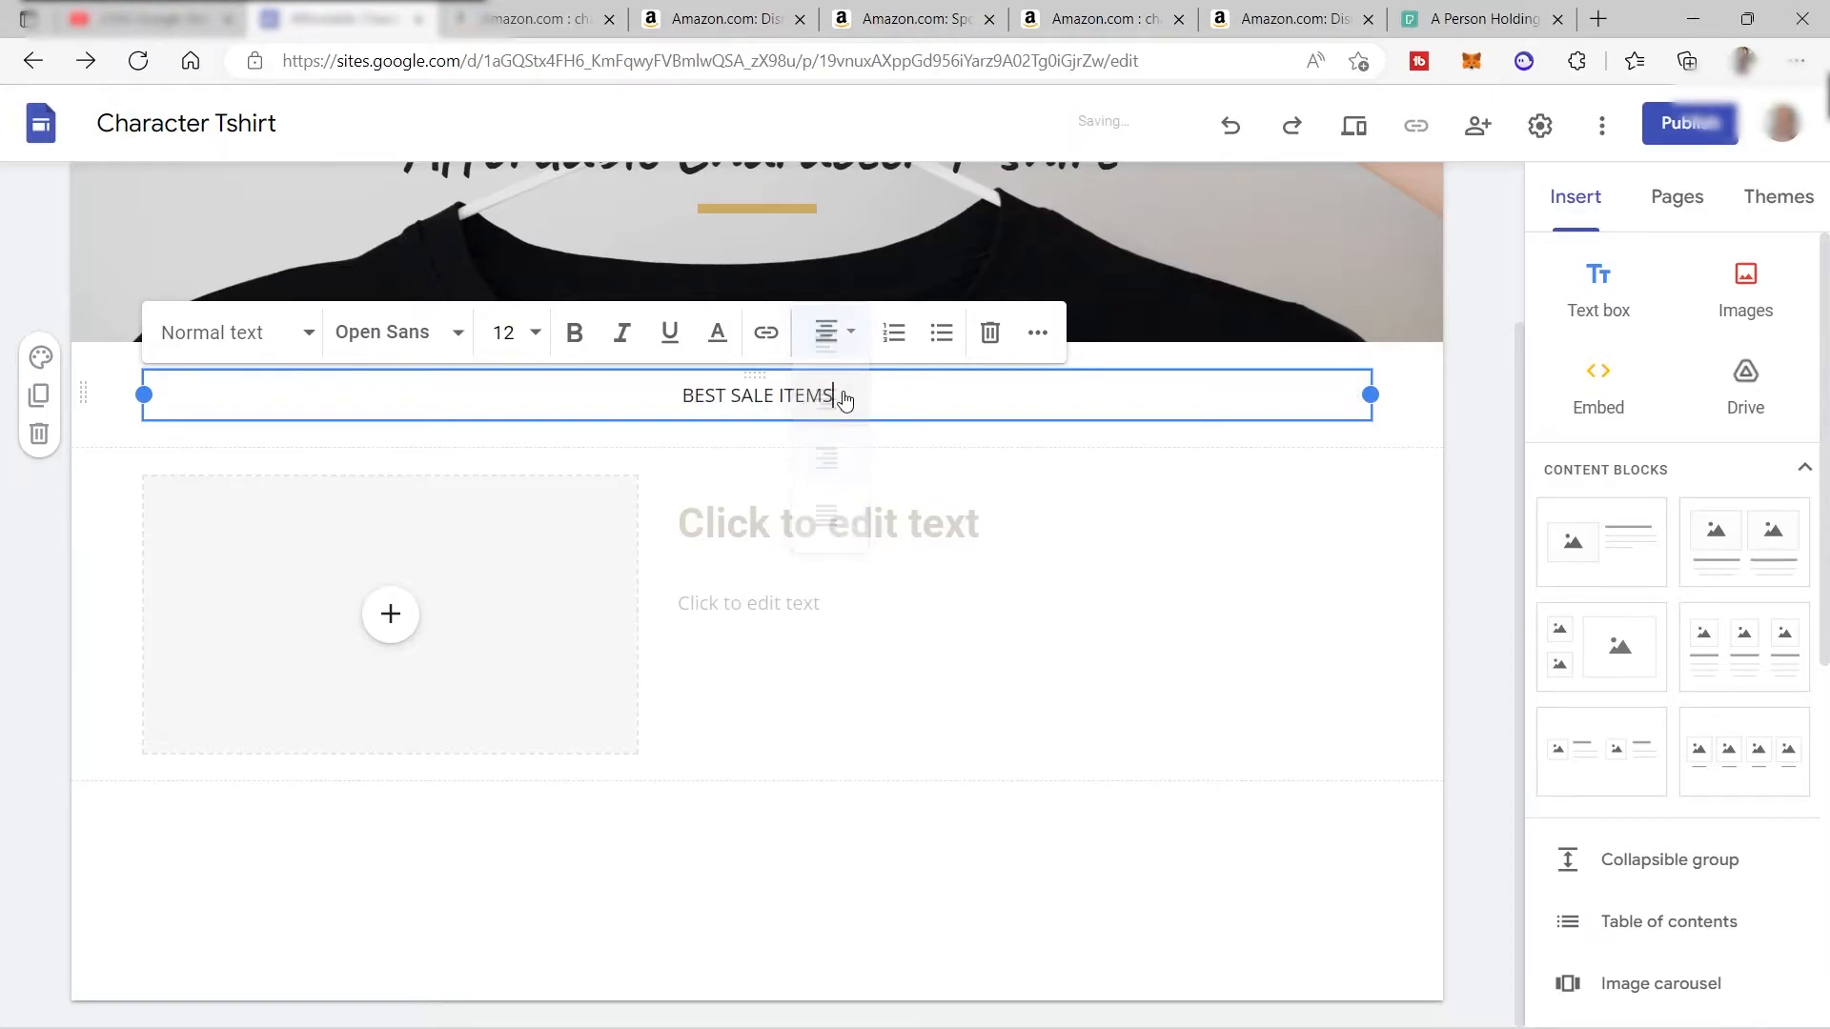
Make the "BEST SALE ITEMS" text bold and change its font to Trebuchet MS.
click(574, 333)
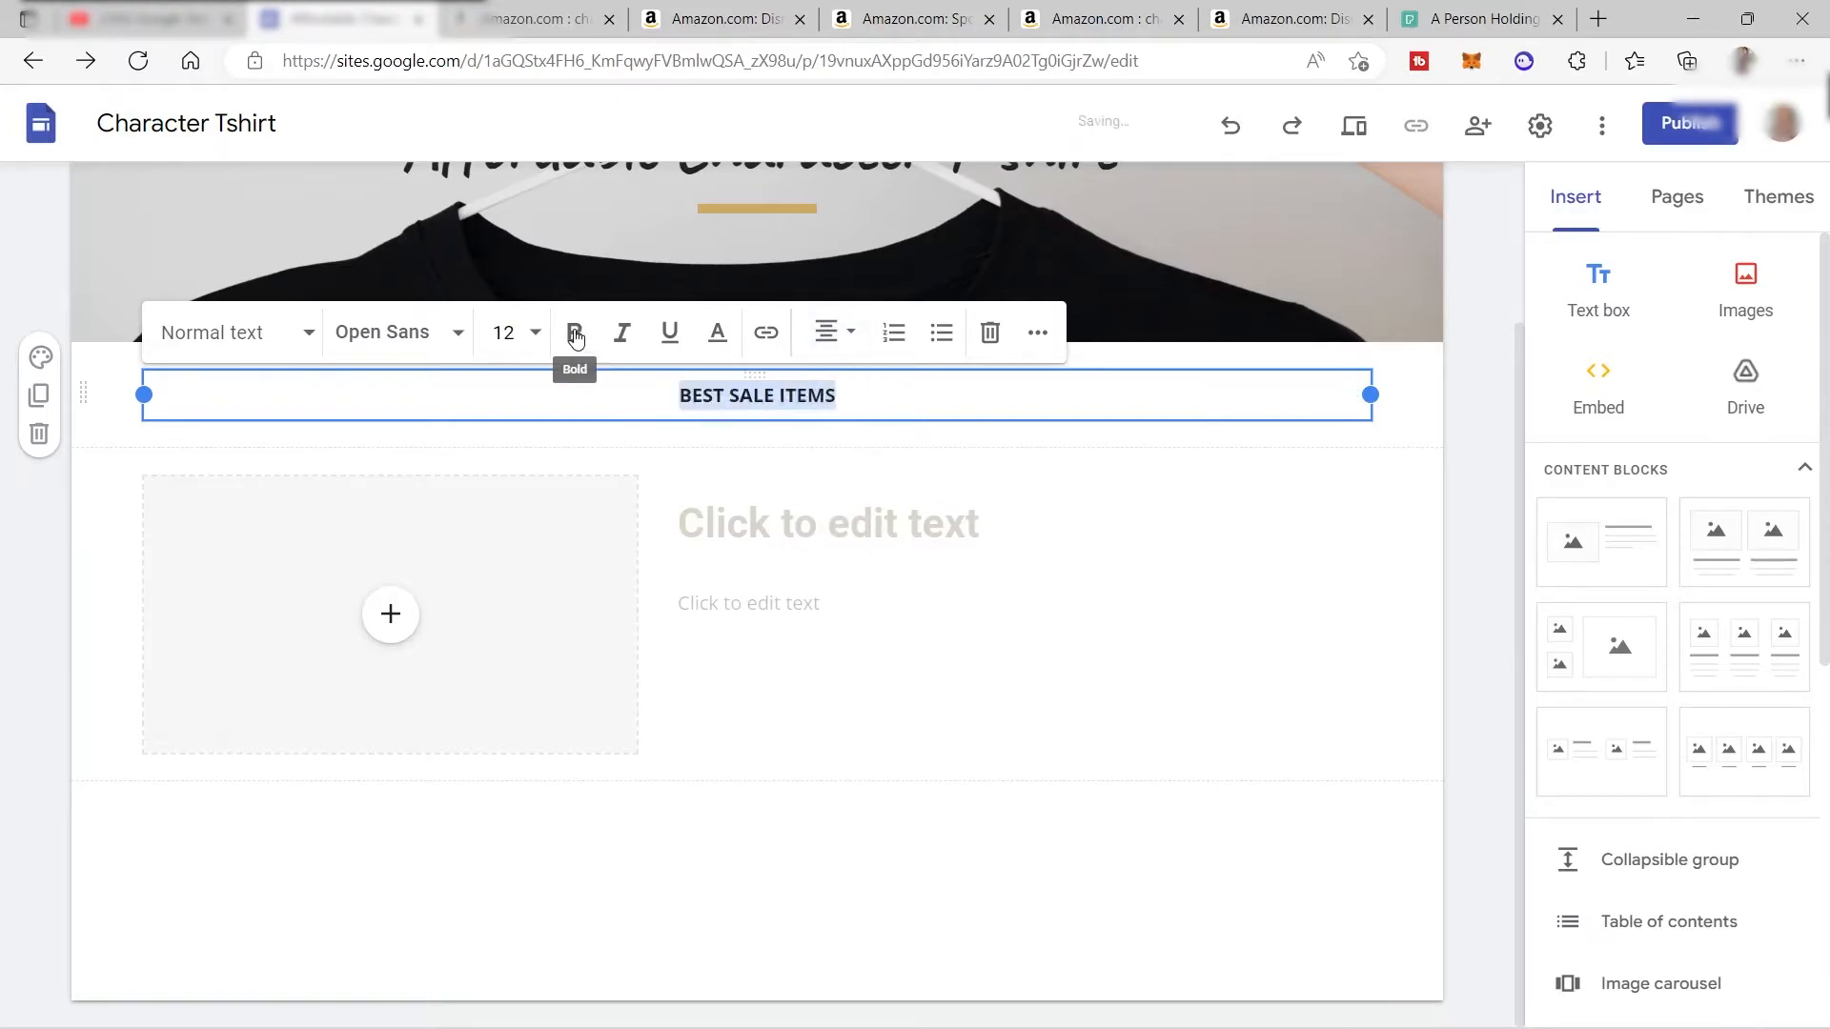
click(457, 333)
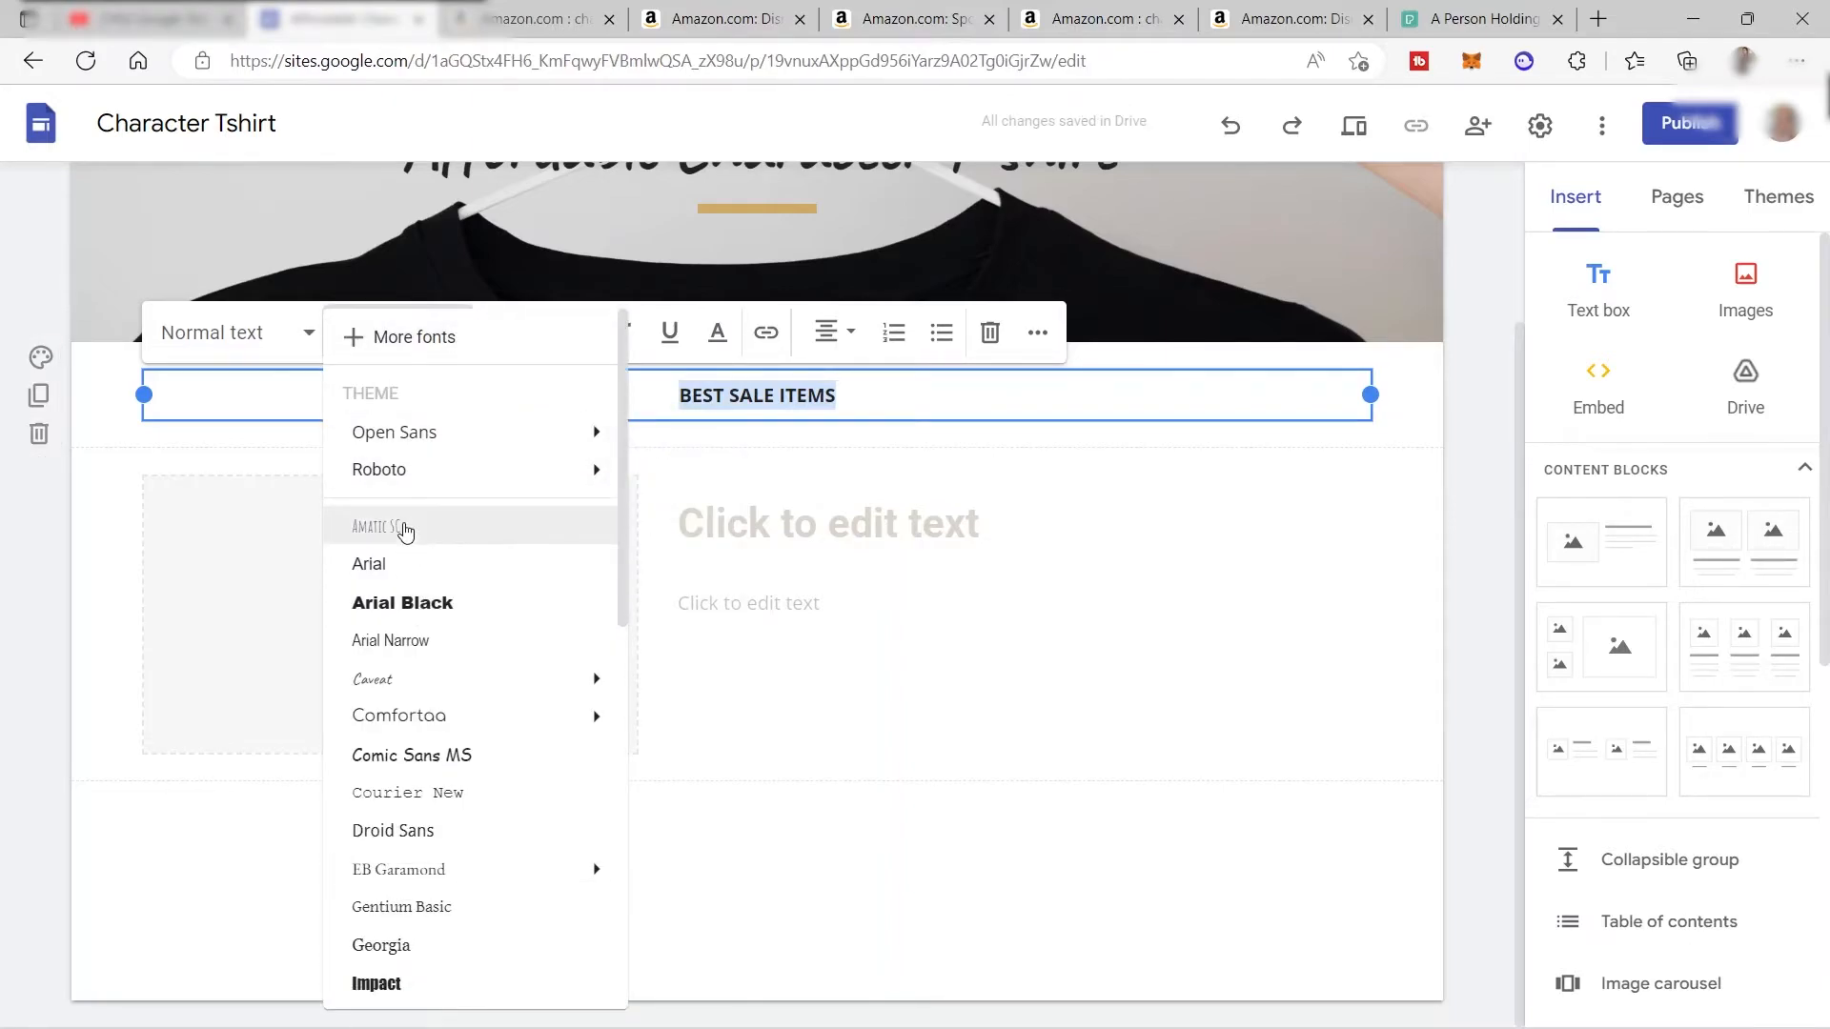
scroll(427, 536, down, 3)
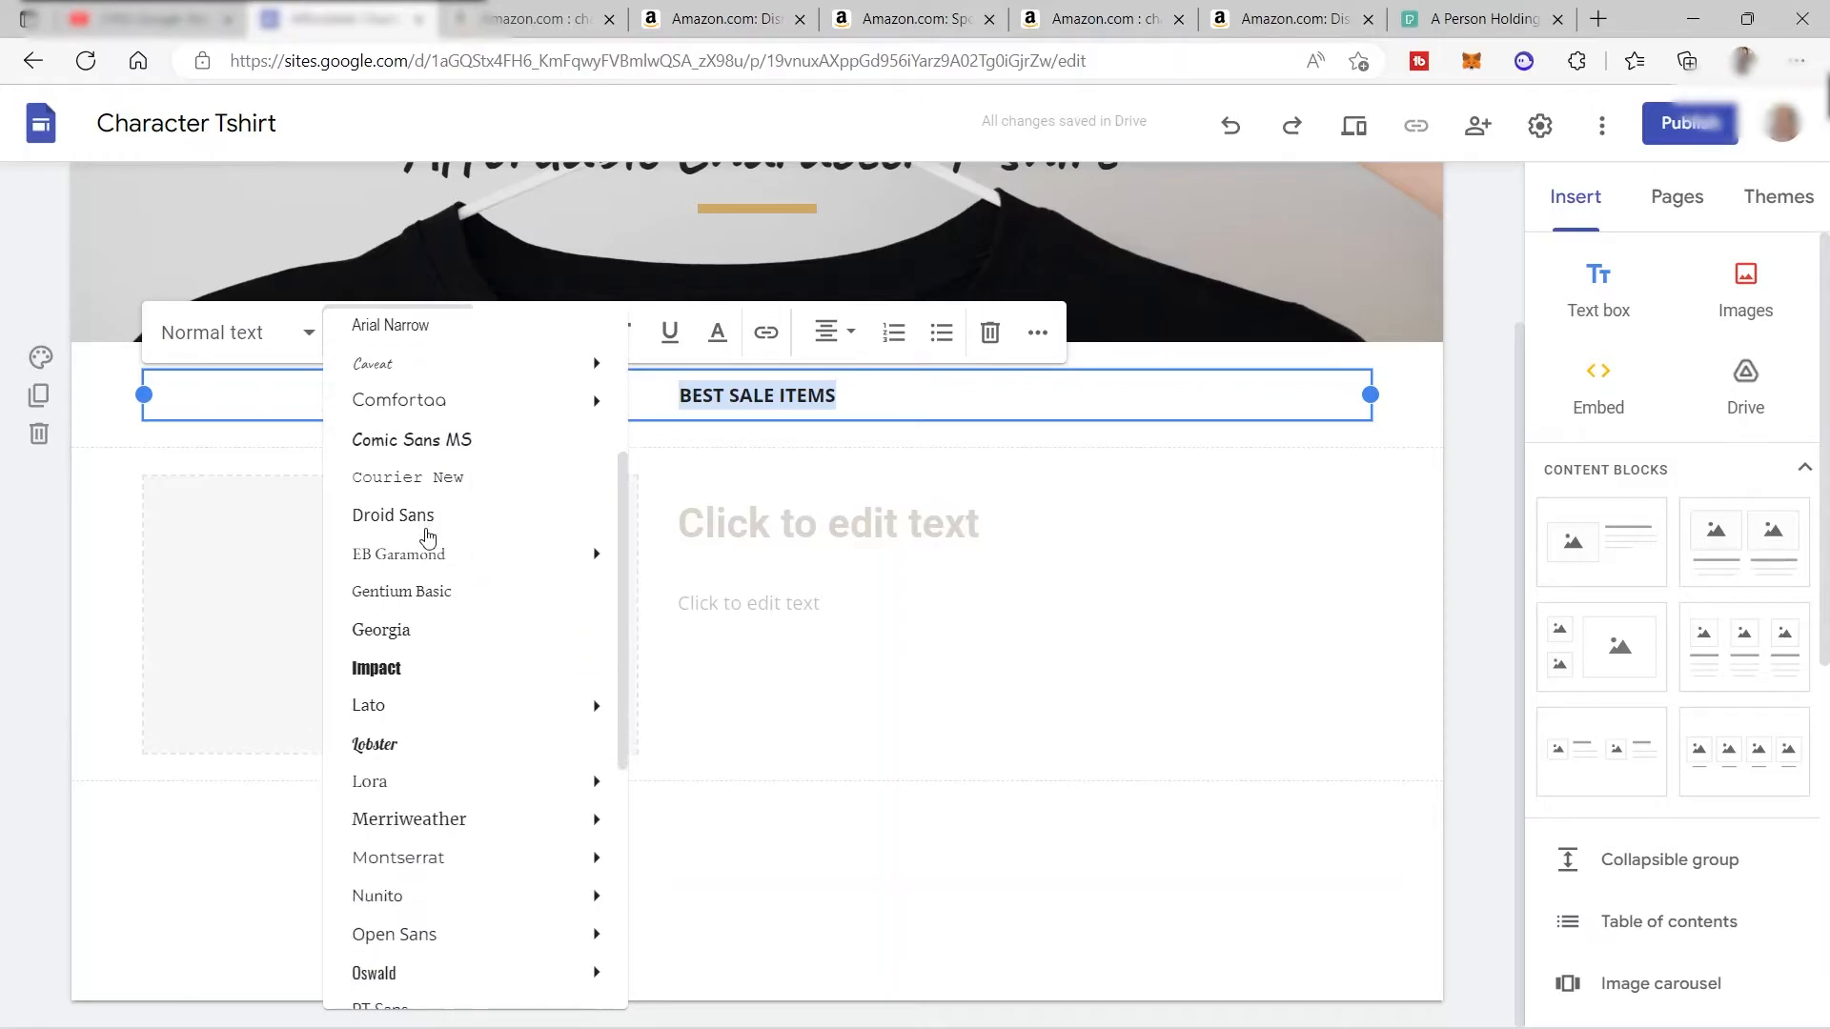
scroll(421, 740, down, 3)
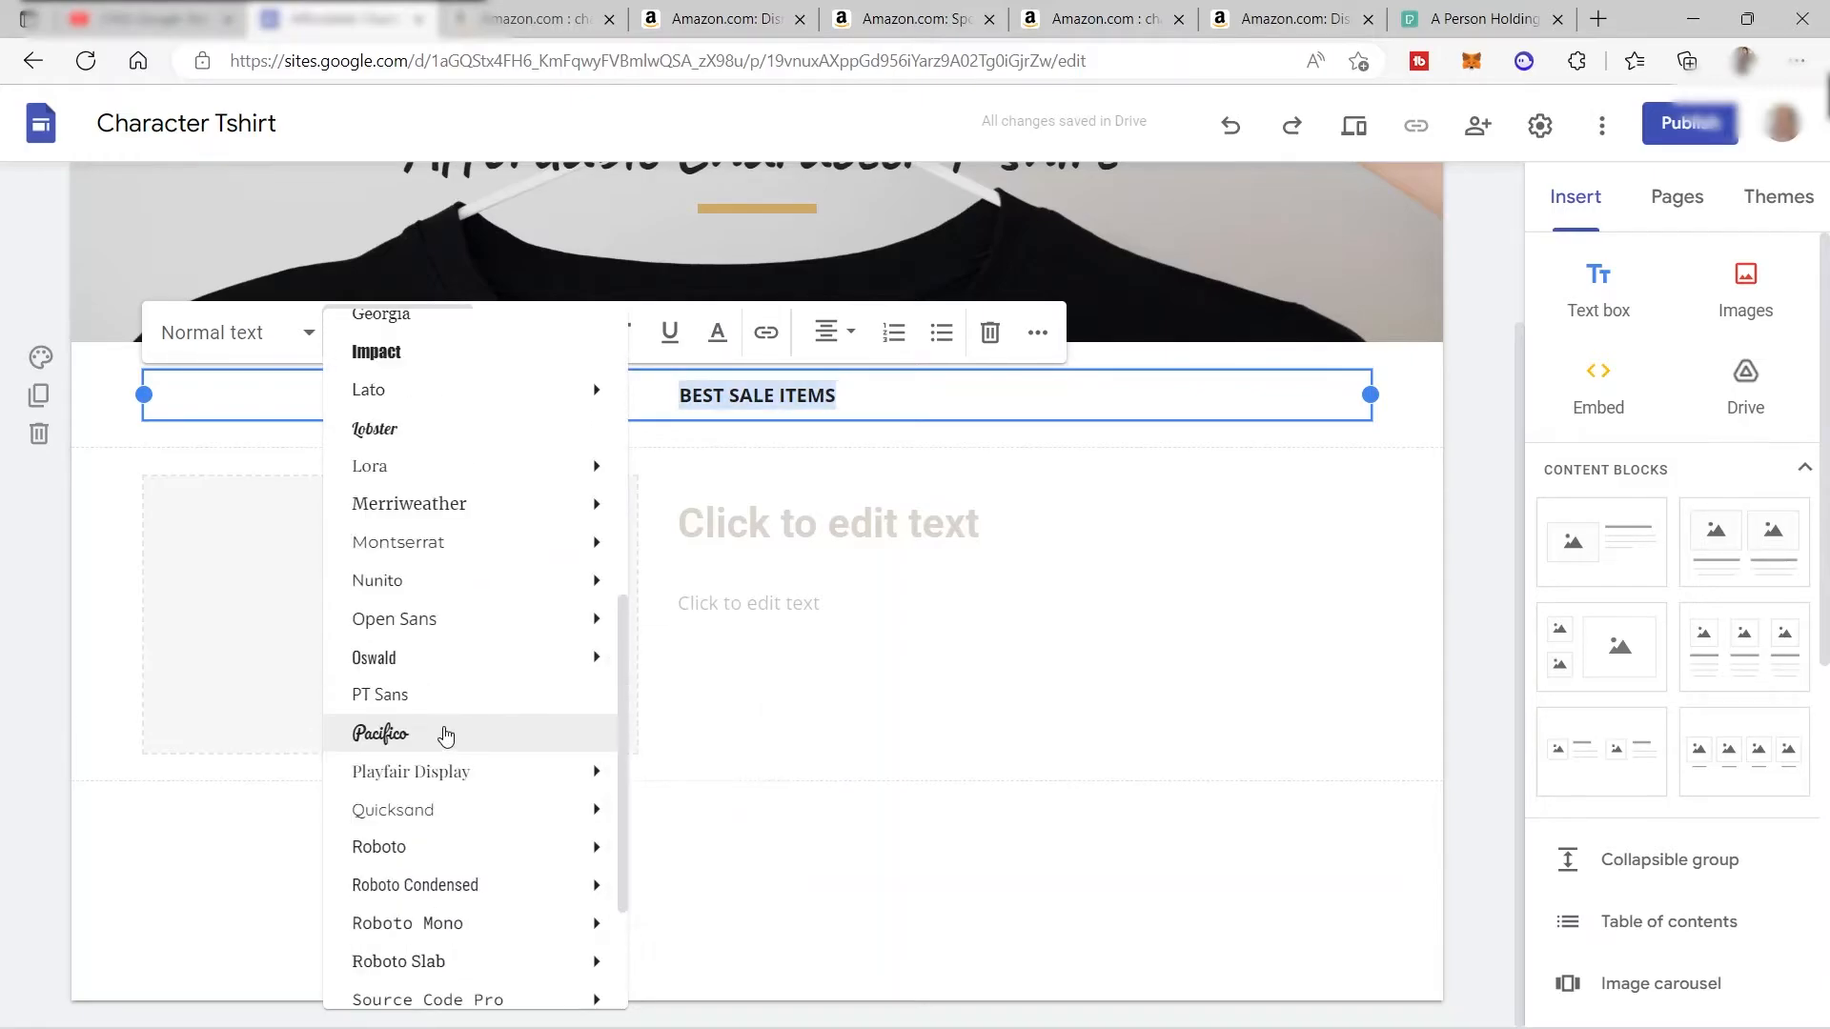
click(498, 740)
key(ctrl+z)
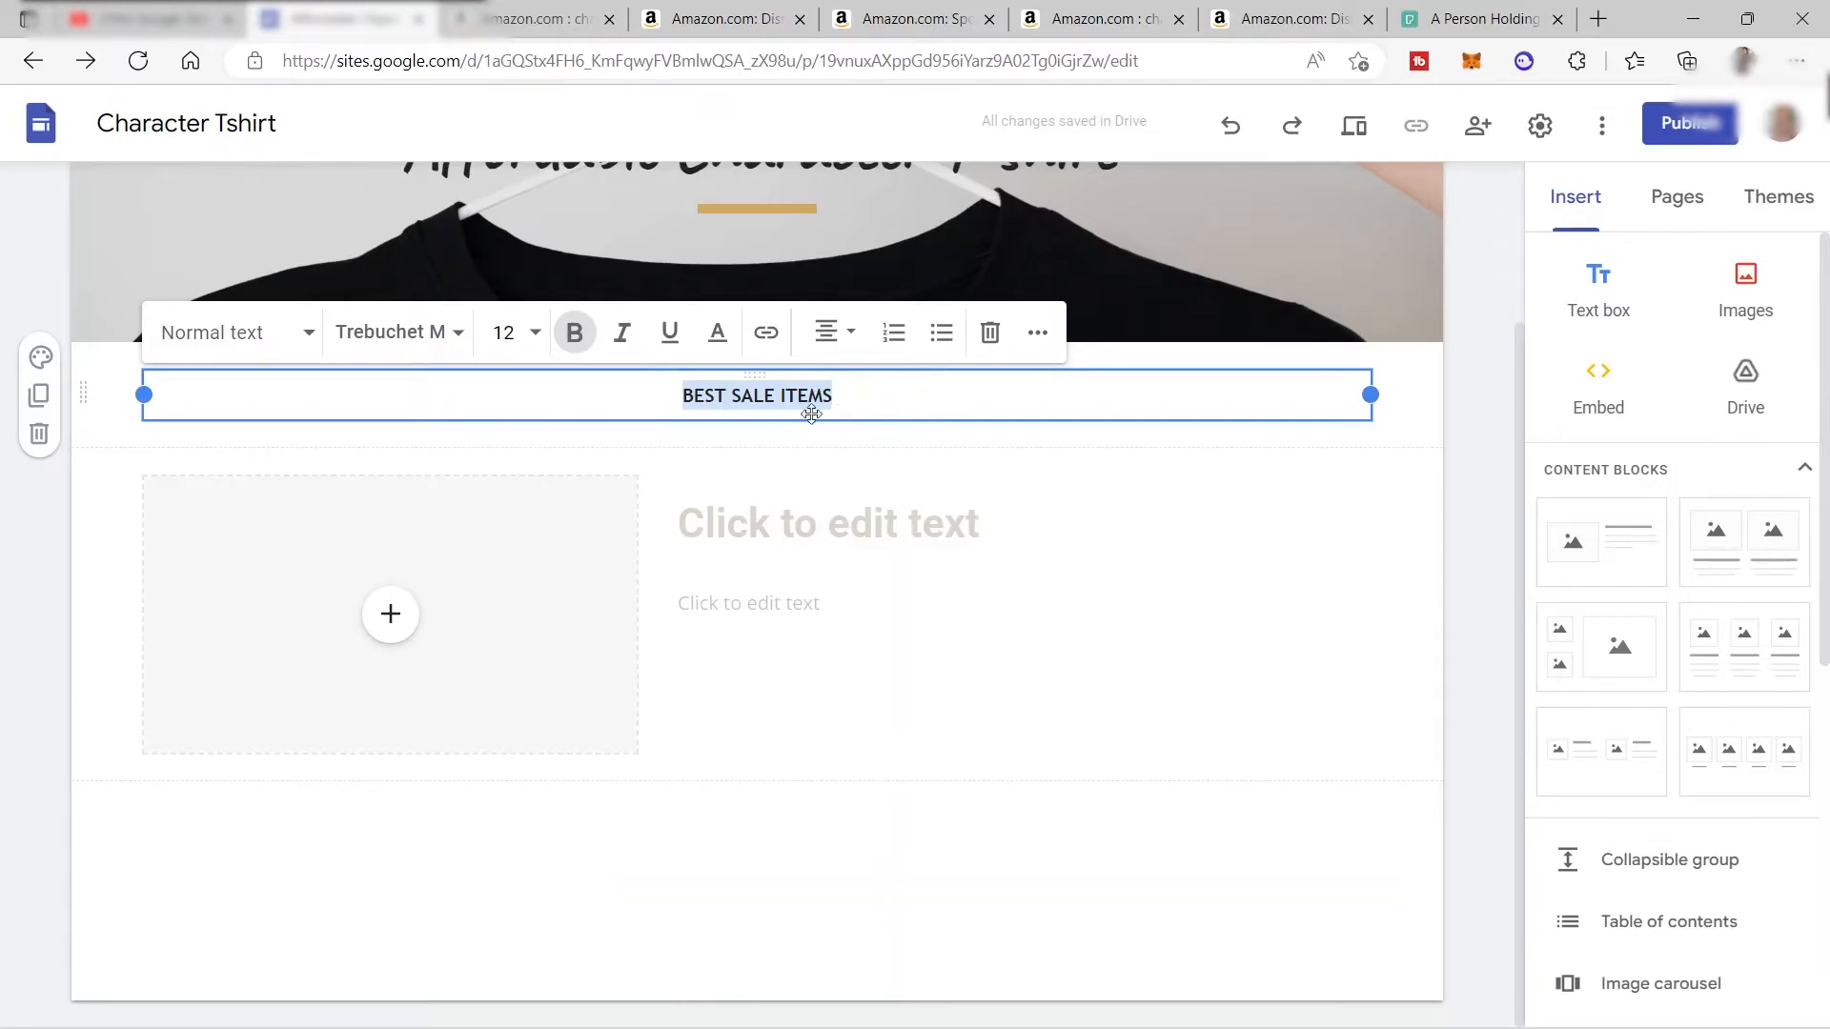
Apply the Title style to "BEST SALE ITEMS" and set its text colour to black (#000000).
click(301, 334)
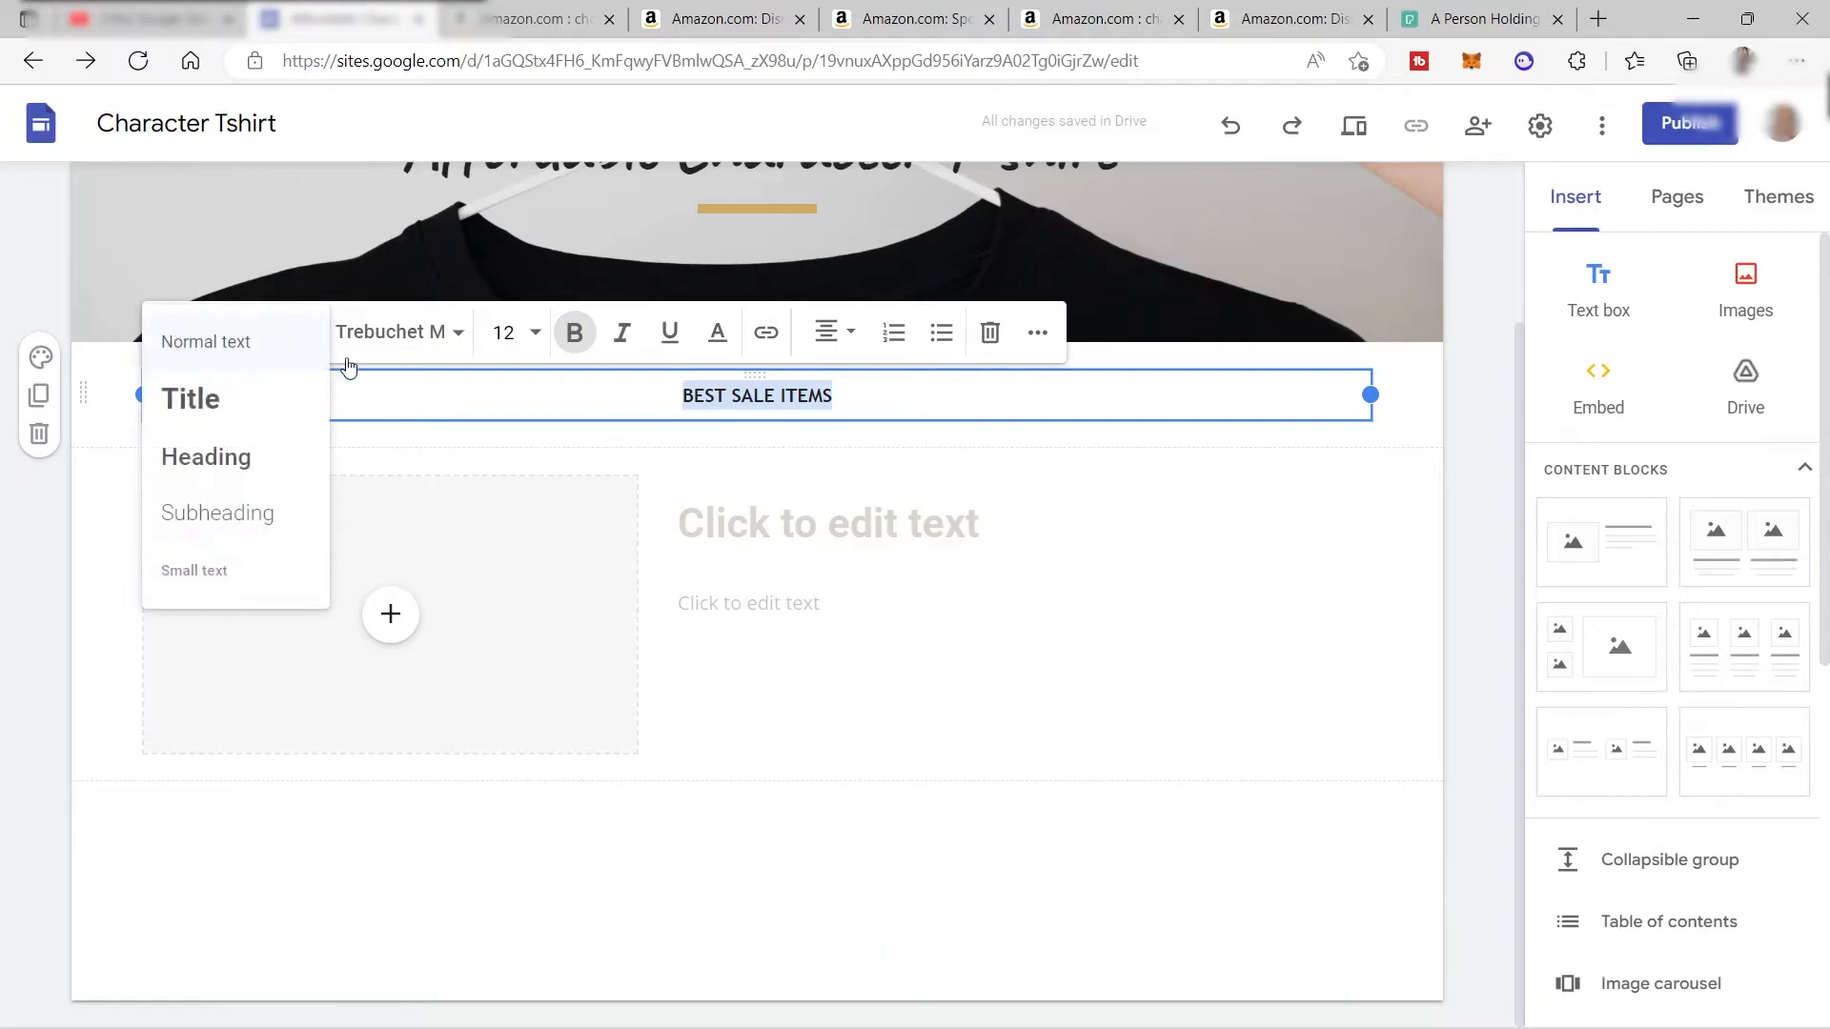
click(235, 399)
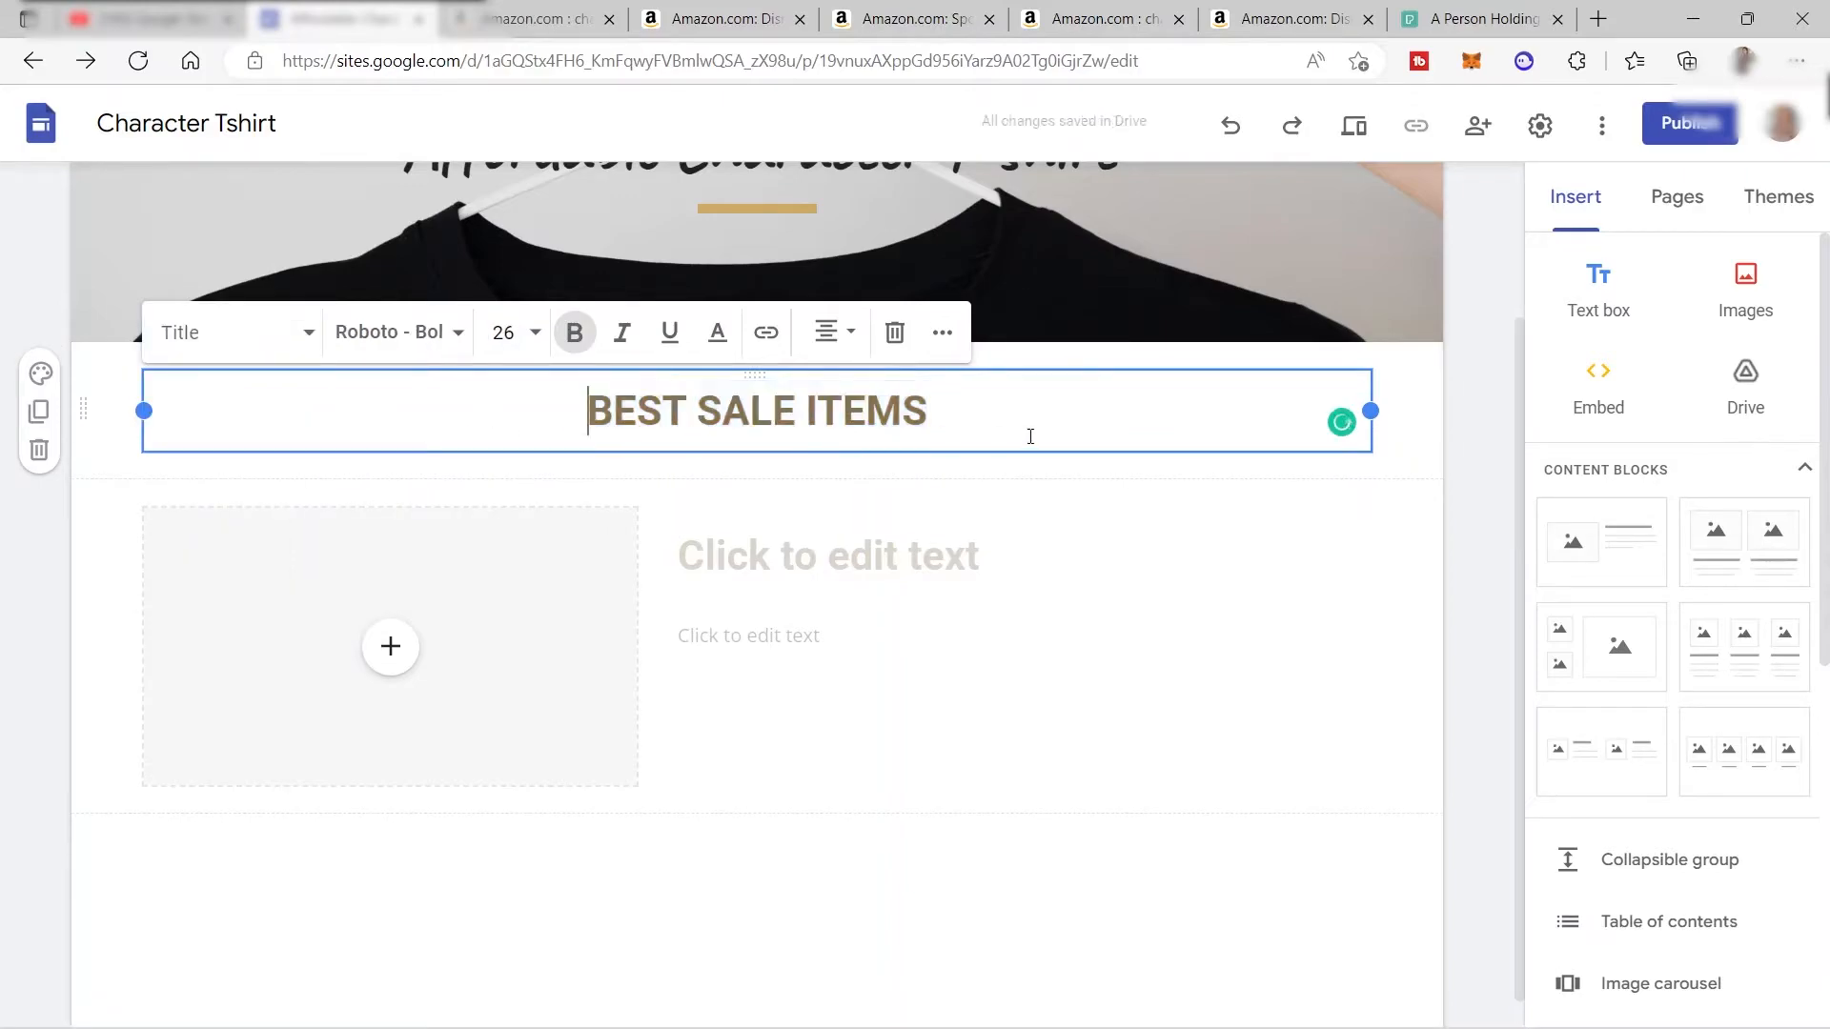
click(718, 336)
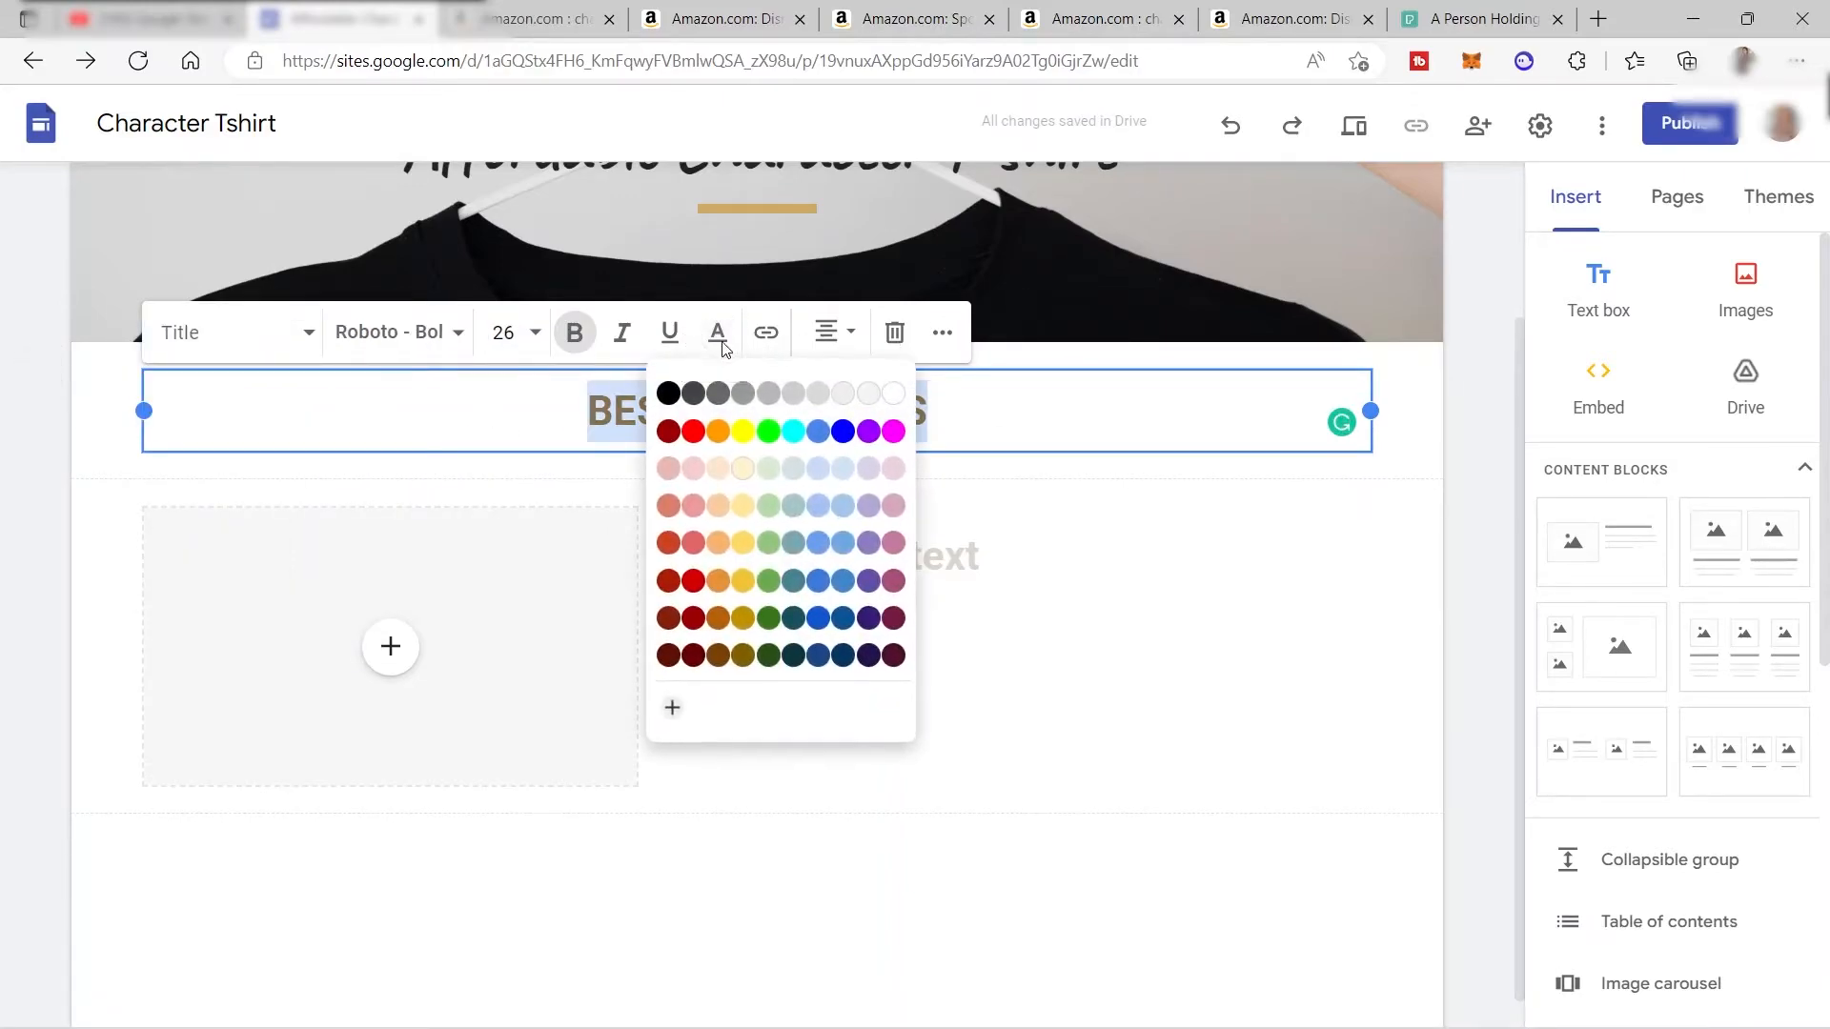
click(671, 398)
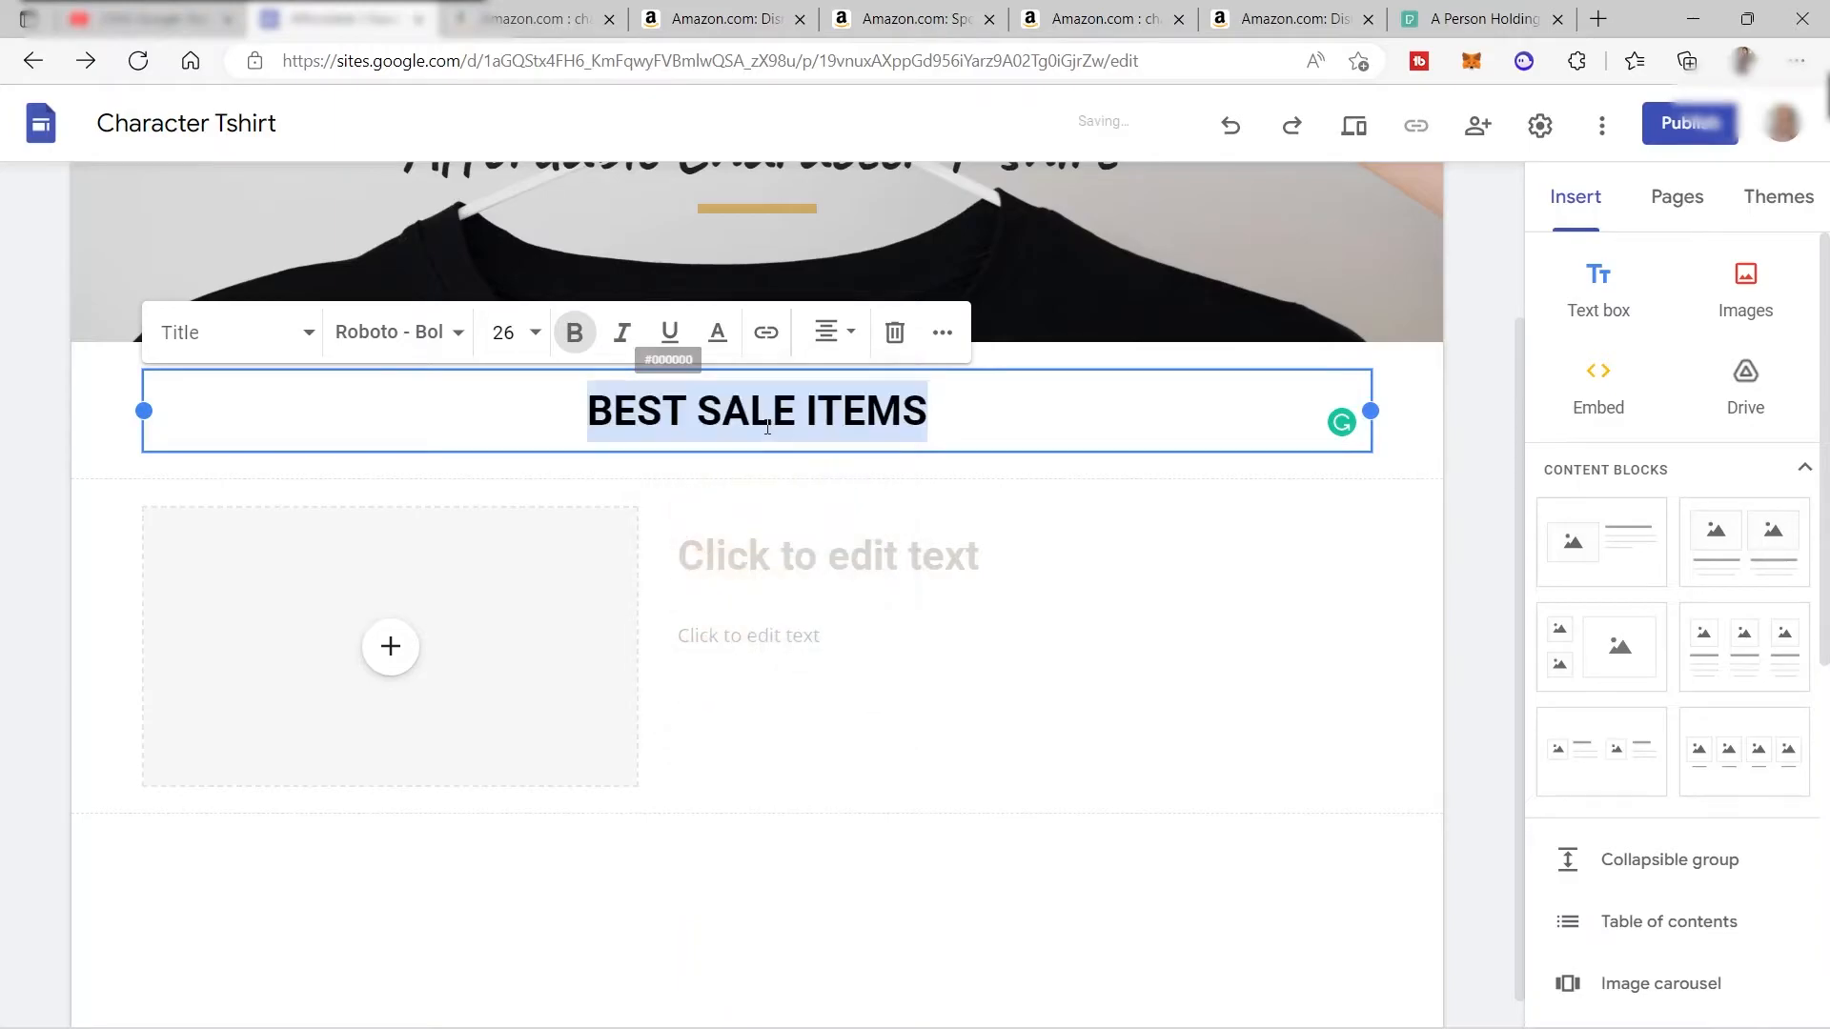
click(721, 339)
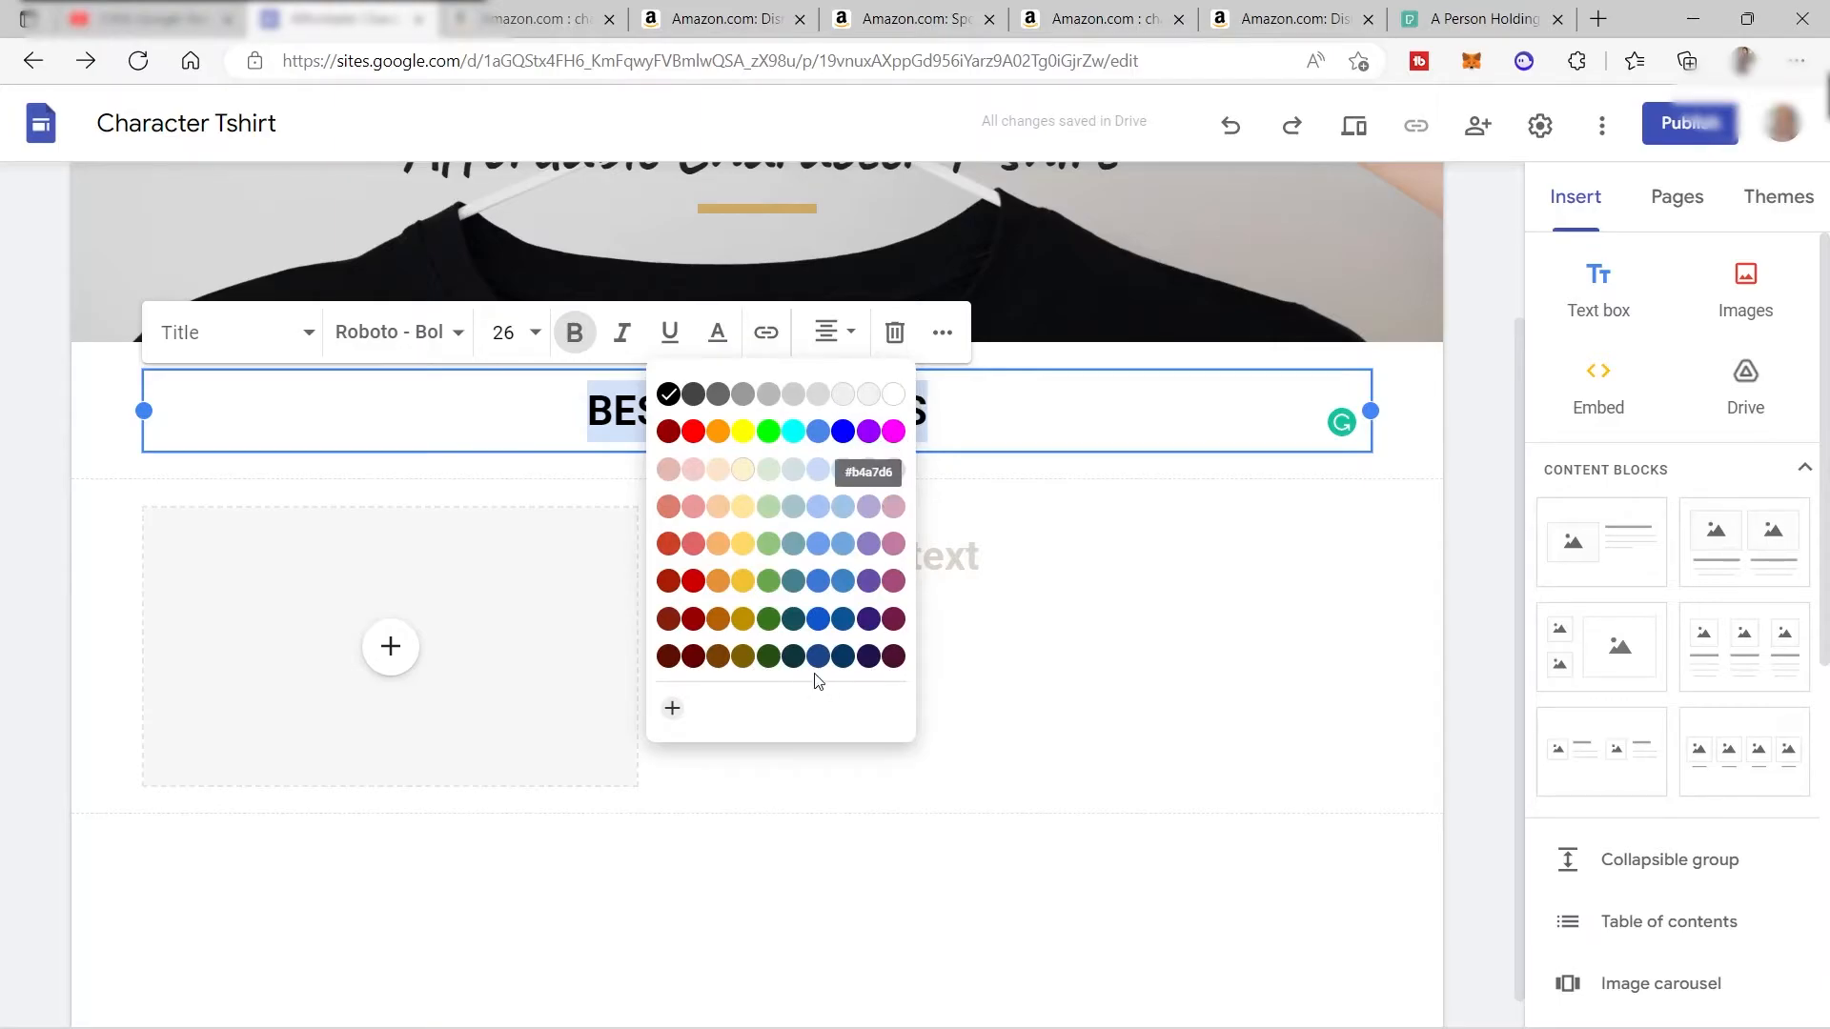
click(508, 418)
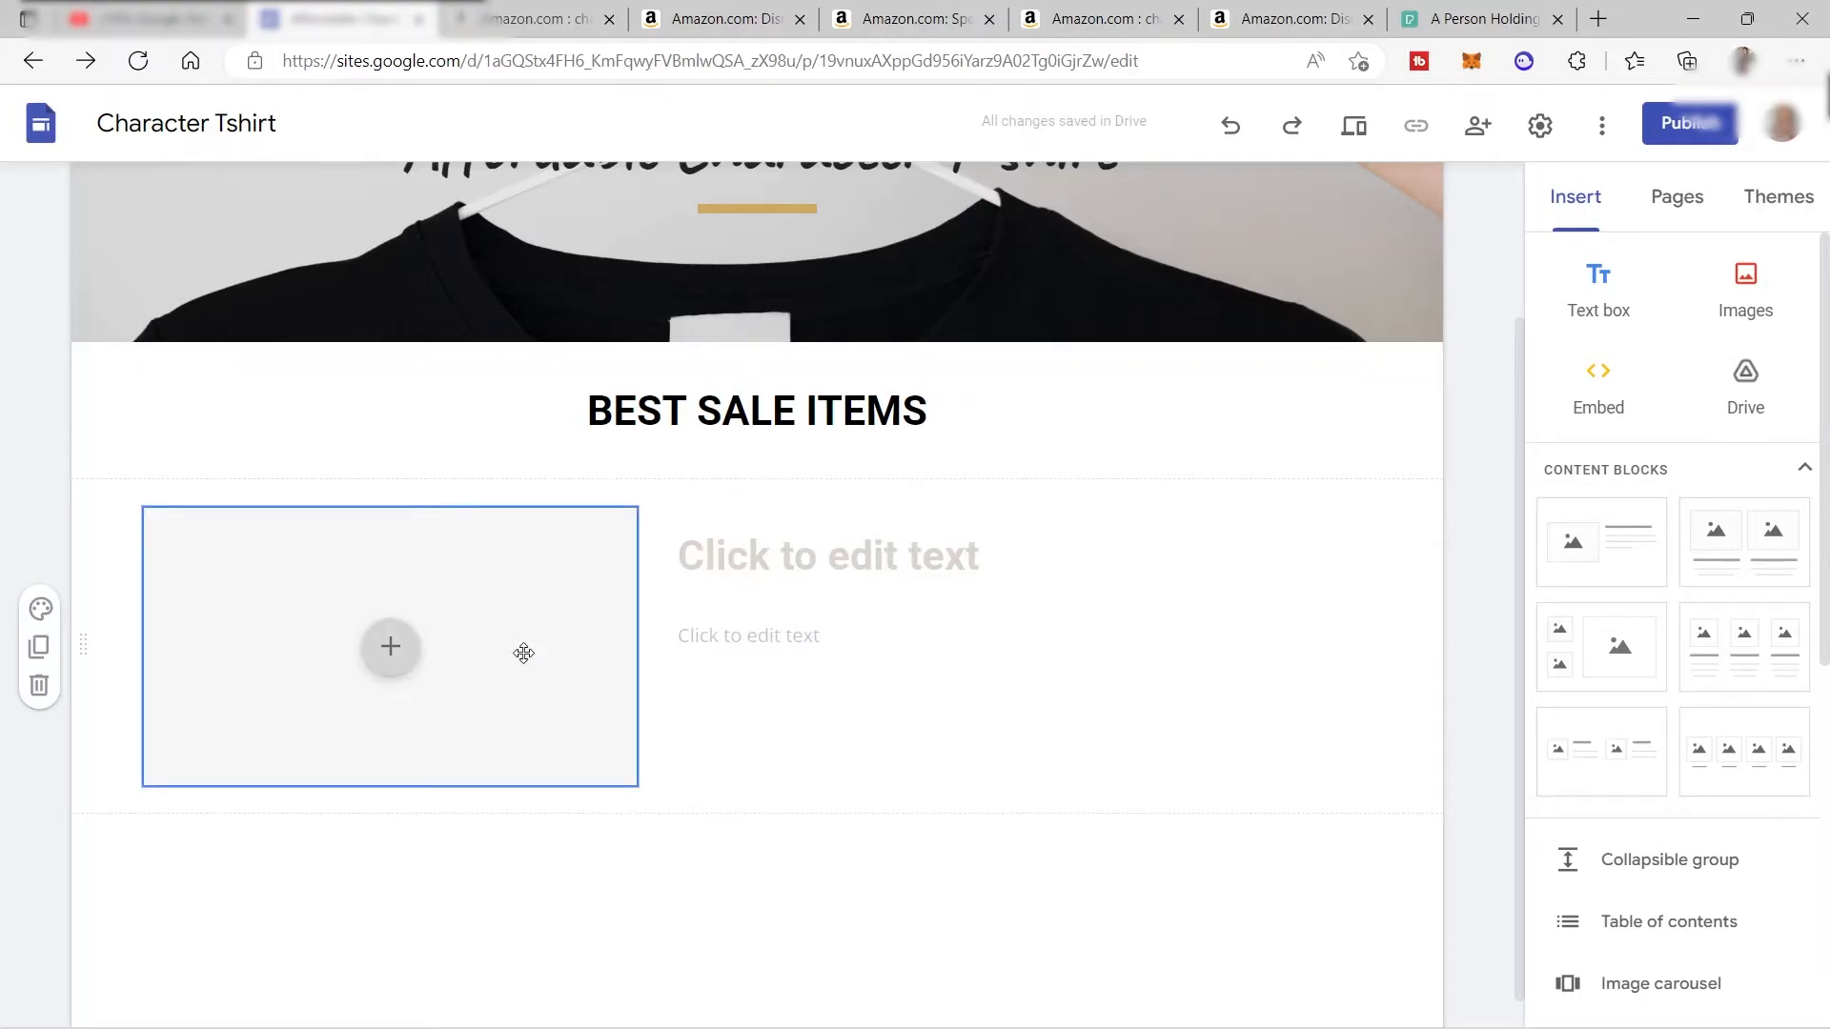
Upload the white Daisy Duck T-shirt image to the content block's image placeholder and stretch it downward to show the whole shirt.
click(391, 646)
click(463, 705)
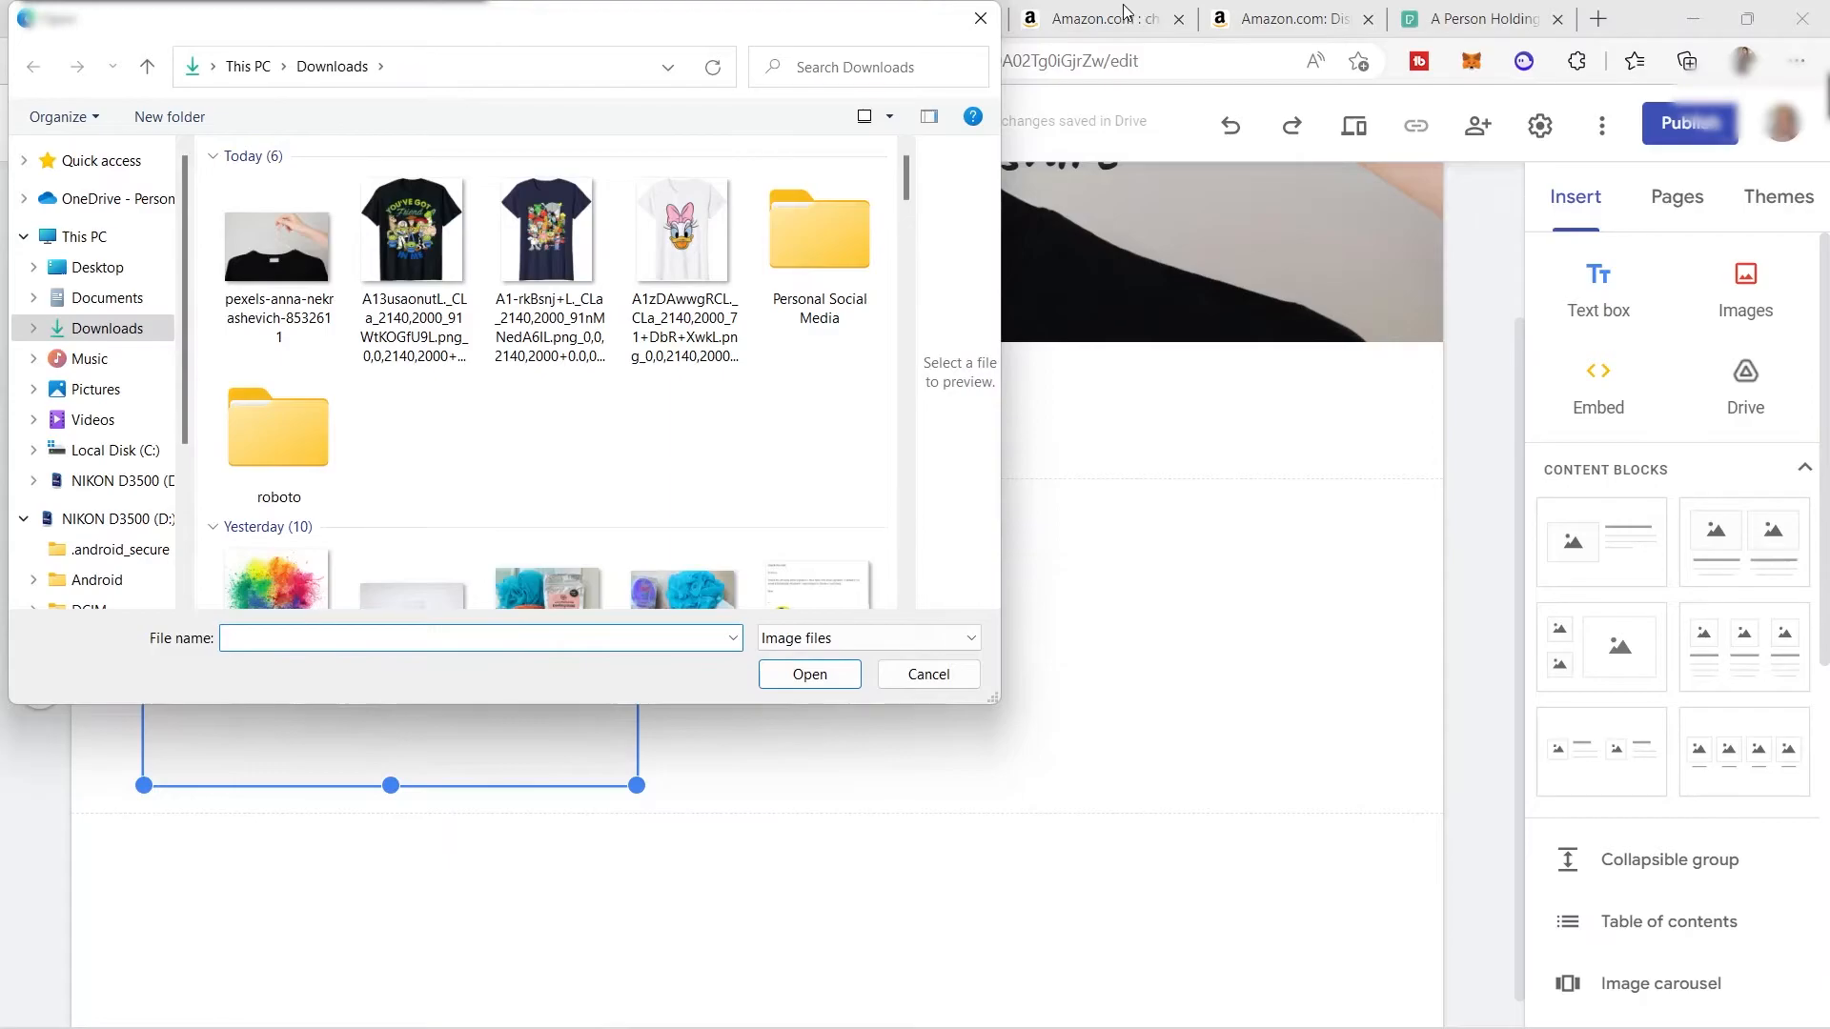
click(427, 301)
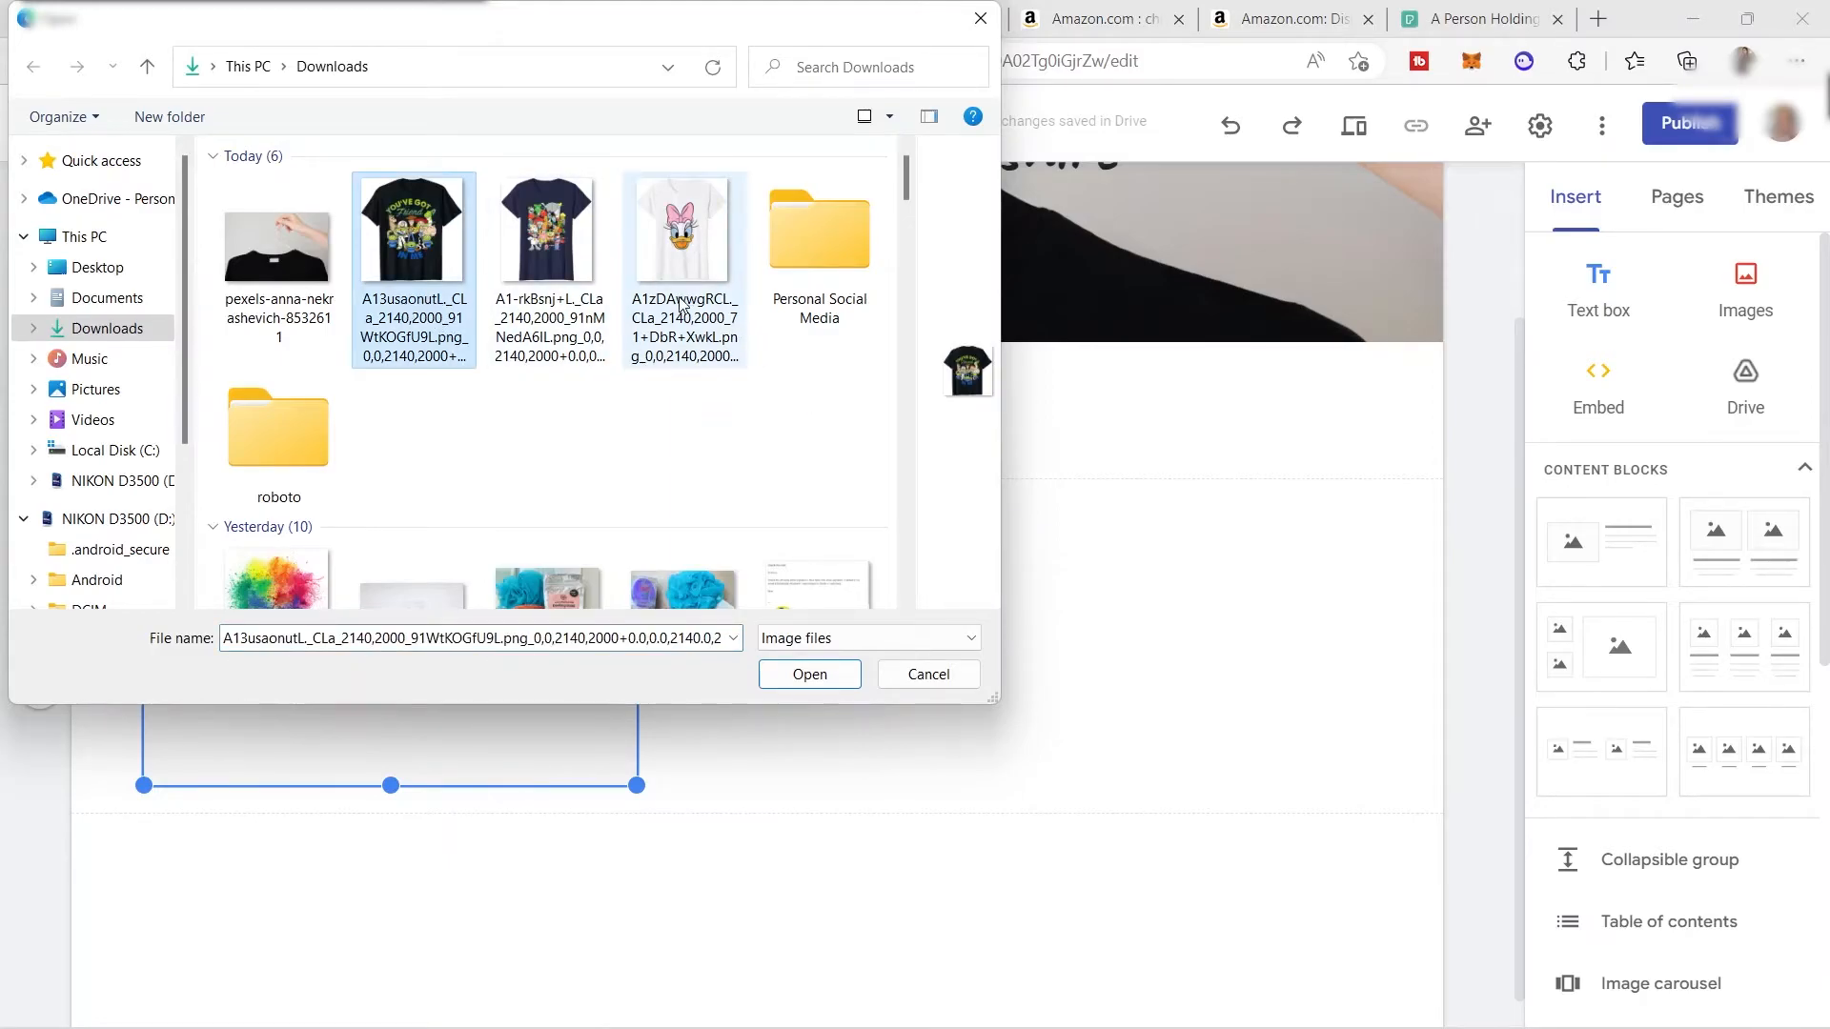
click(682, 307)
click(810, 674)
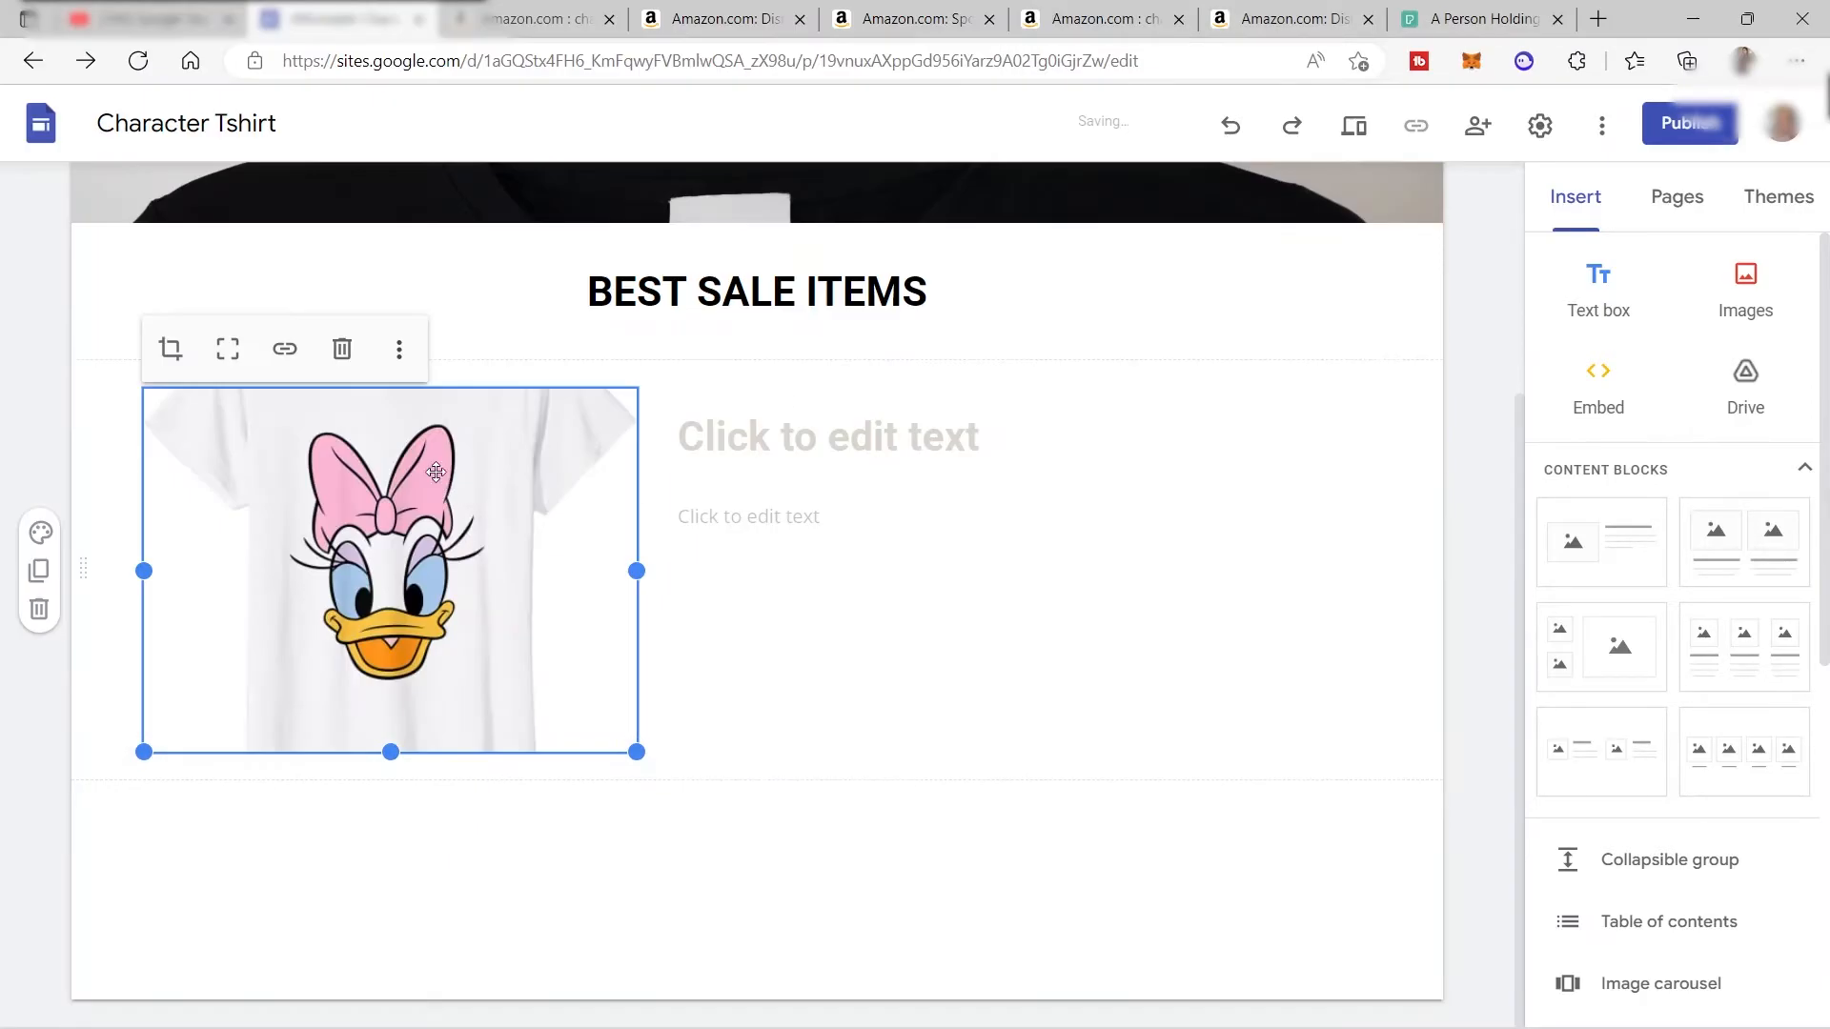
drag(393, 752, 388, 970)
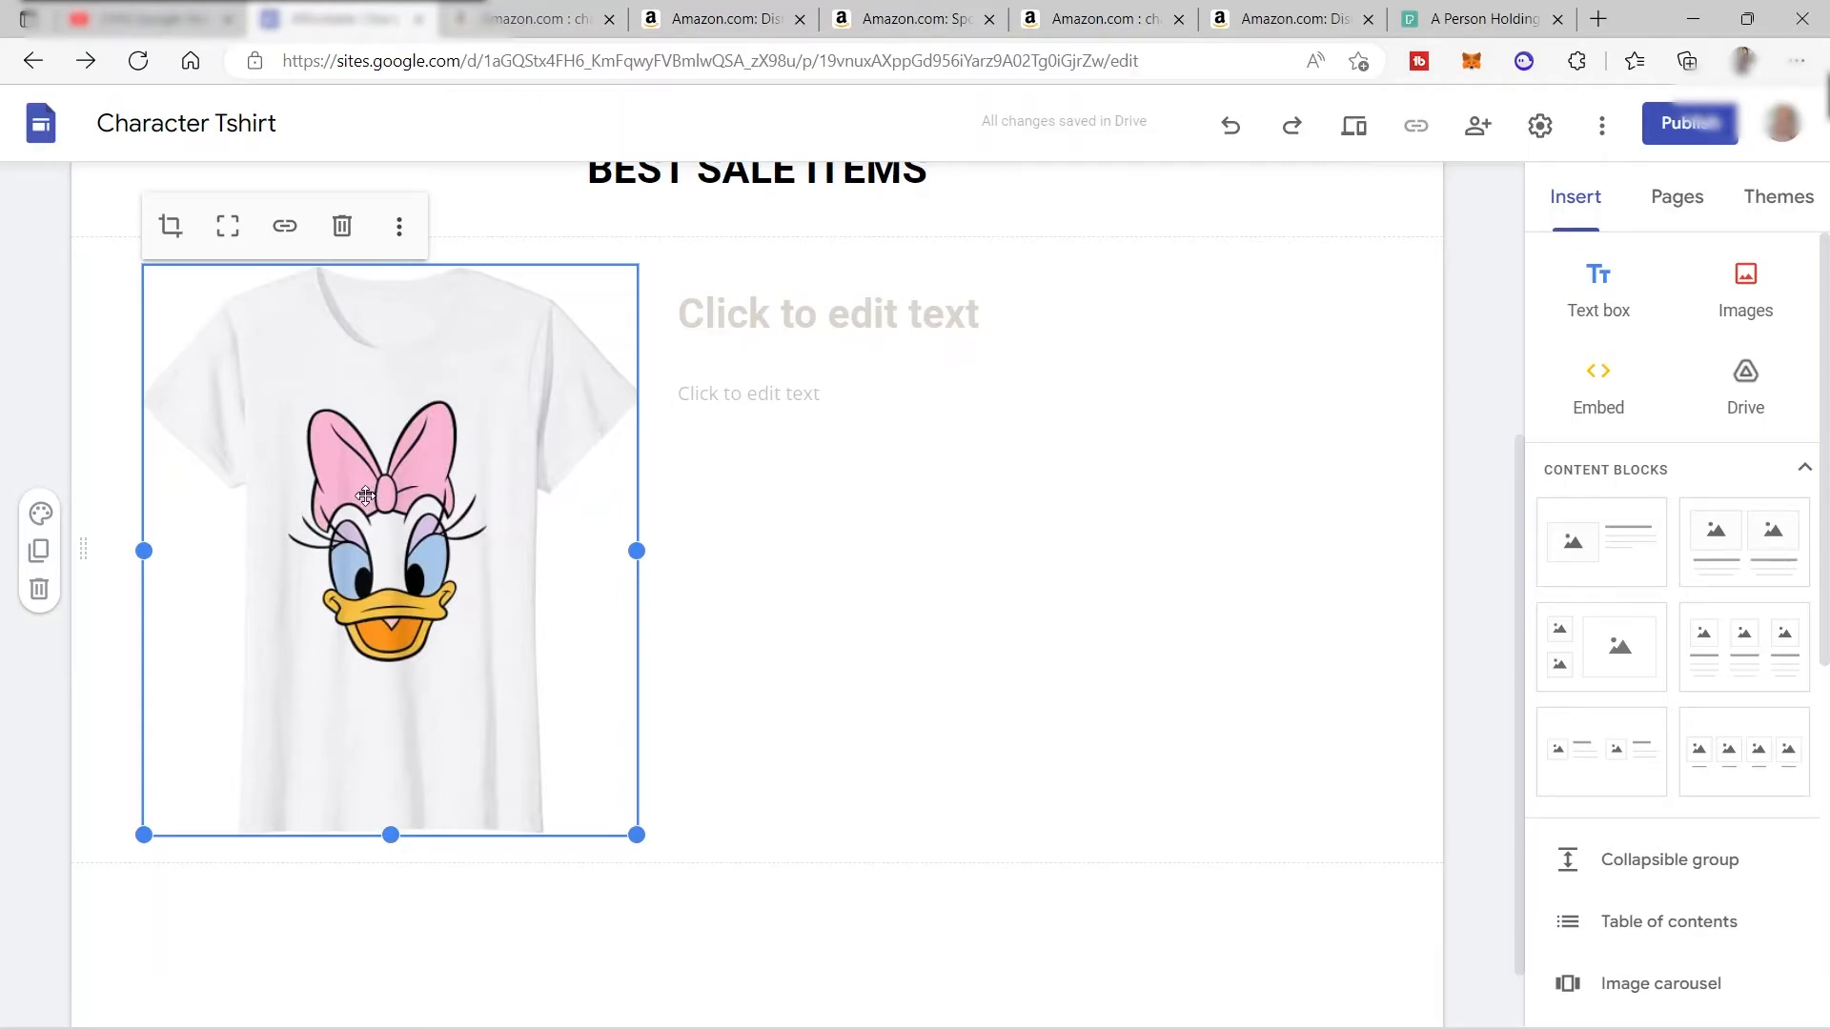
Copy the product title "Disney Daisy Duck Big Face T-Shirt" from its Amazon page and return to the Google Sites editor.
click(678, 19)
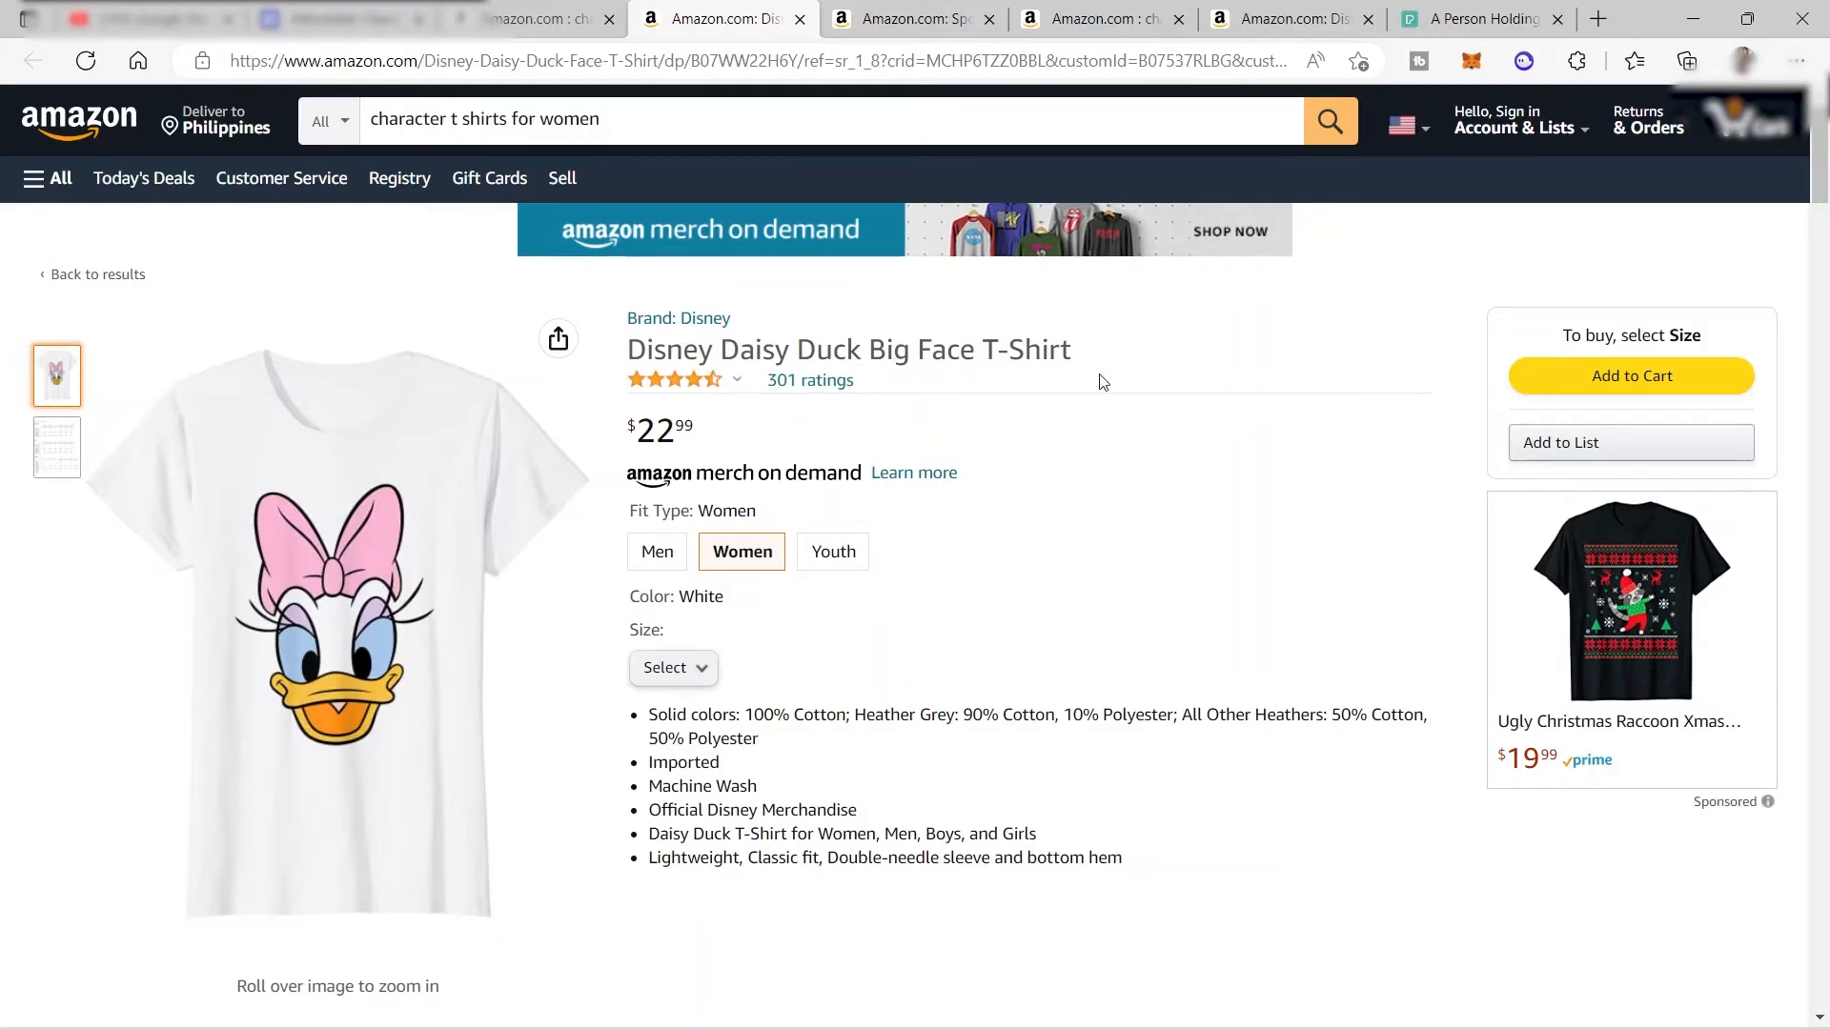
drag(1082, 360, 628, 358)
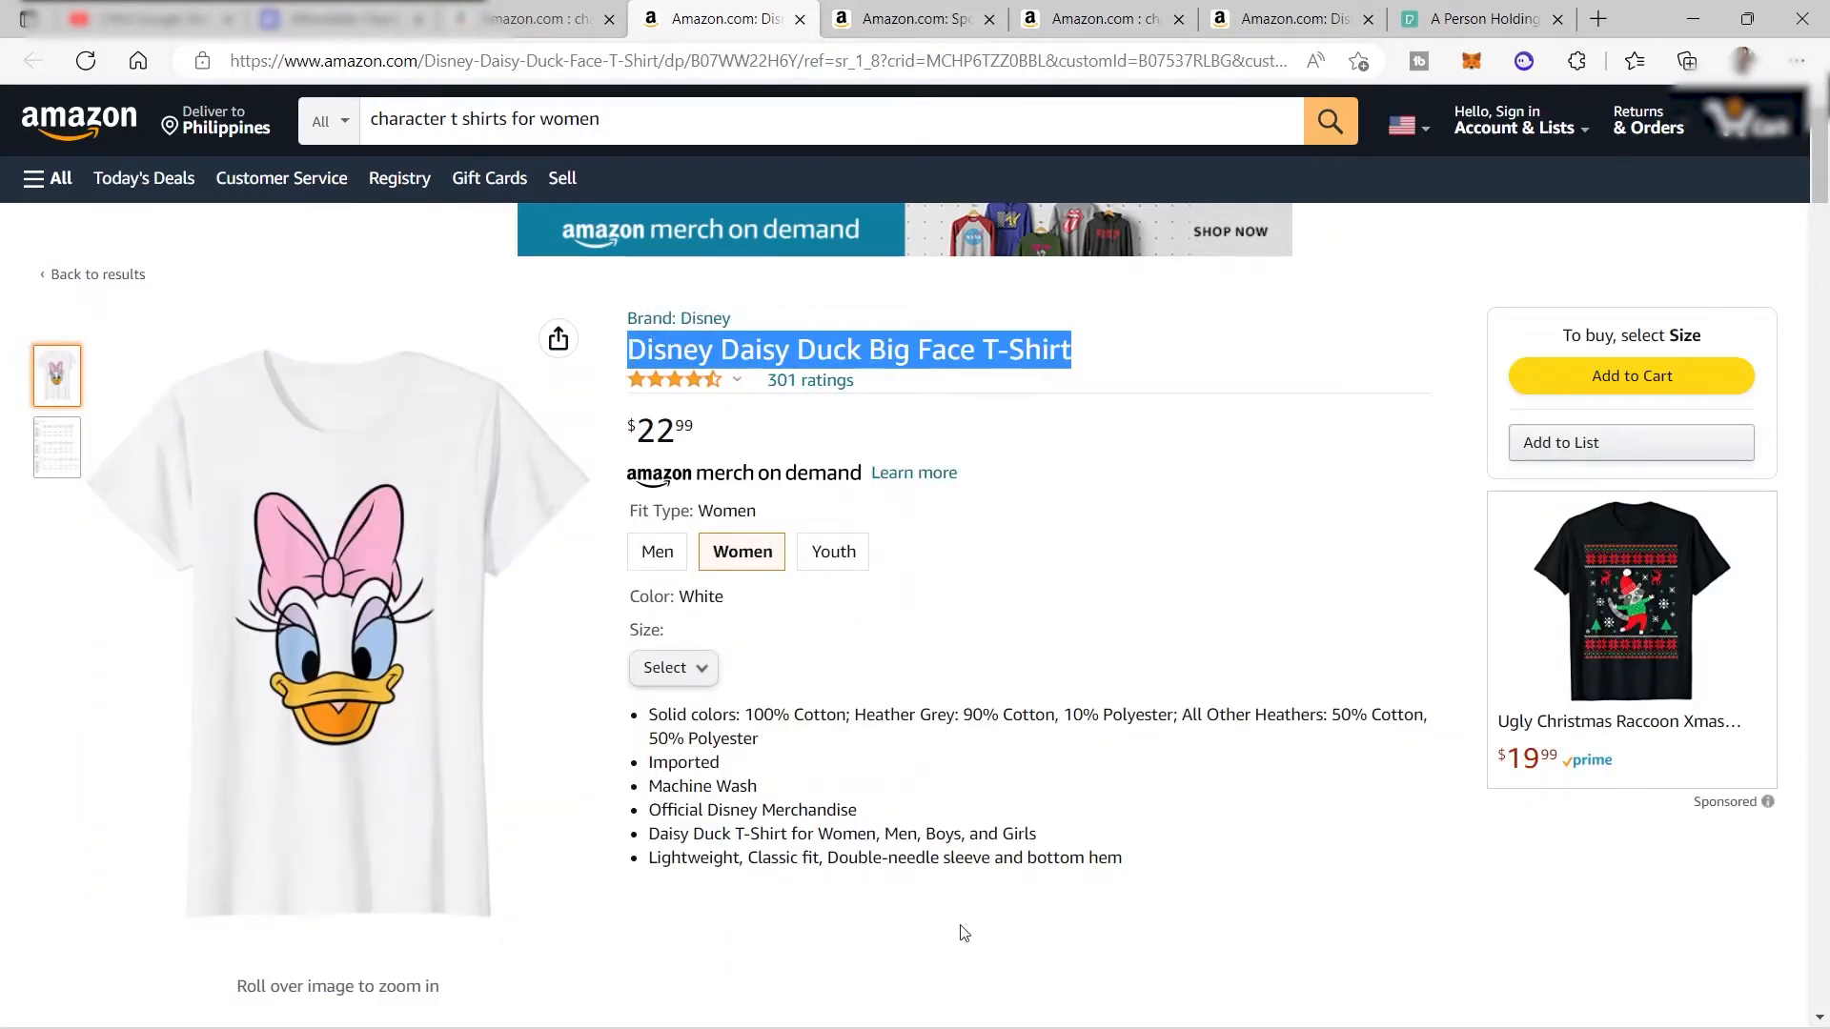
key(ctrl+c)
click(343, 19)
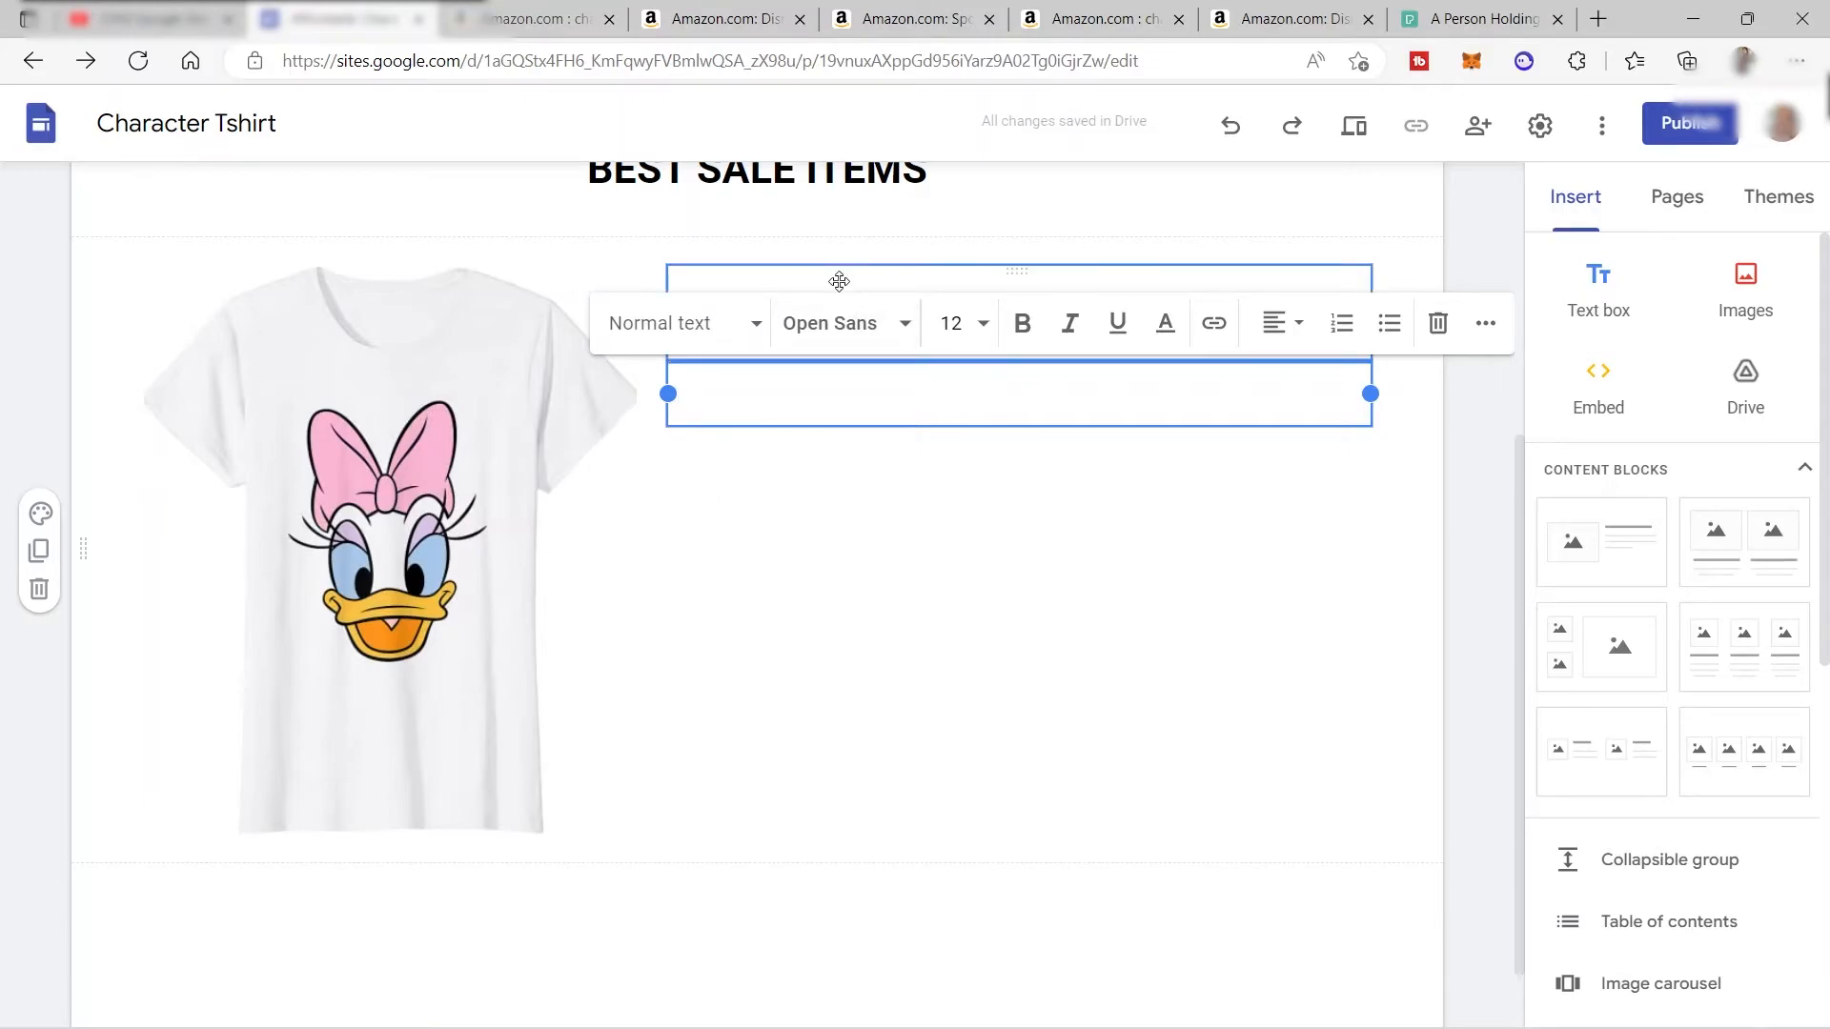
Try pasting the copied product title into the text area beside the Daisy Duck T-shirt image, and undo the paste.
key(ctrl+v)
key(ctrl+z)
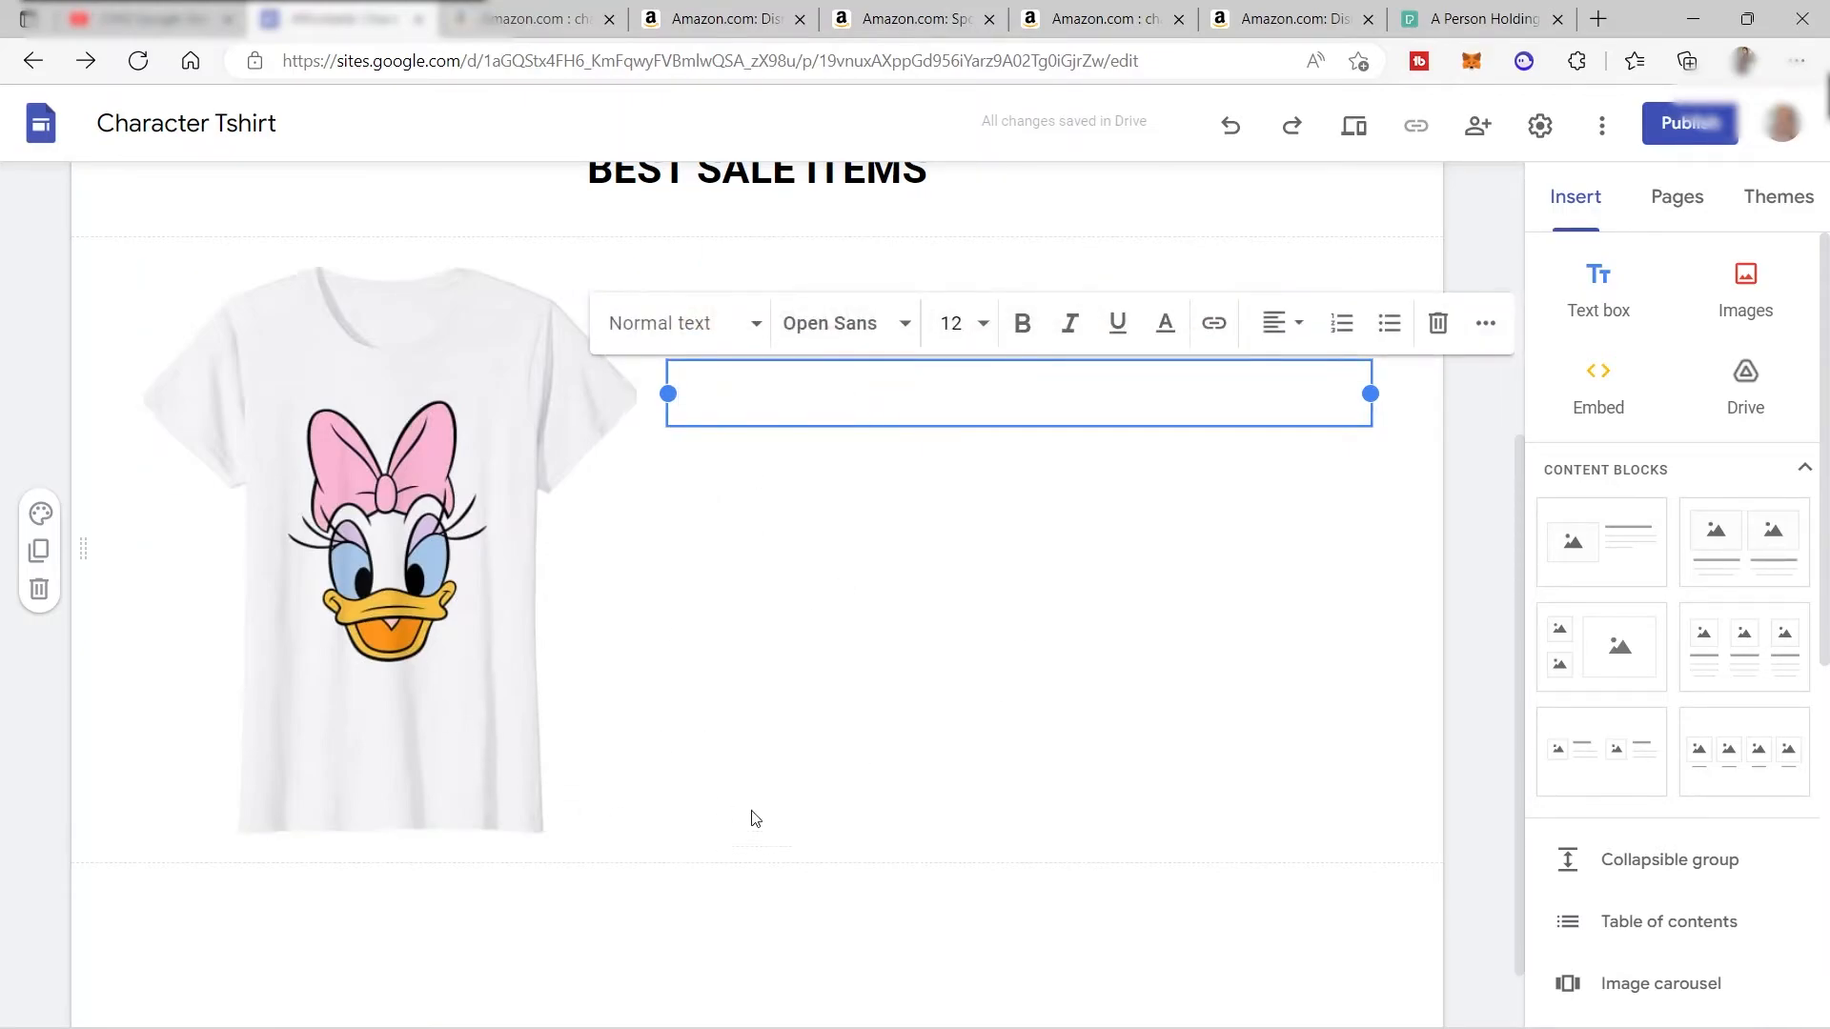
scroll(527, 505, down, 1)
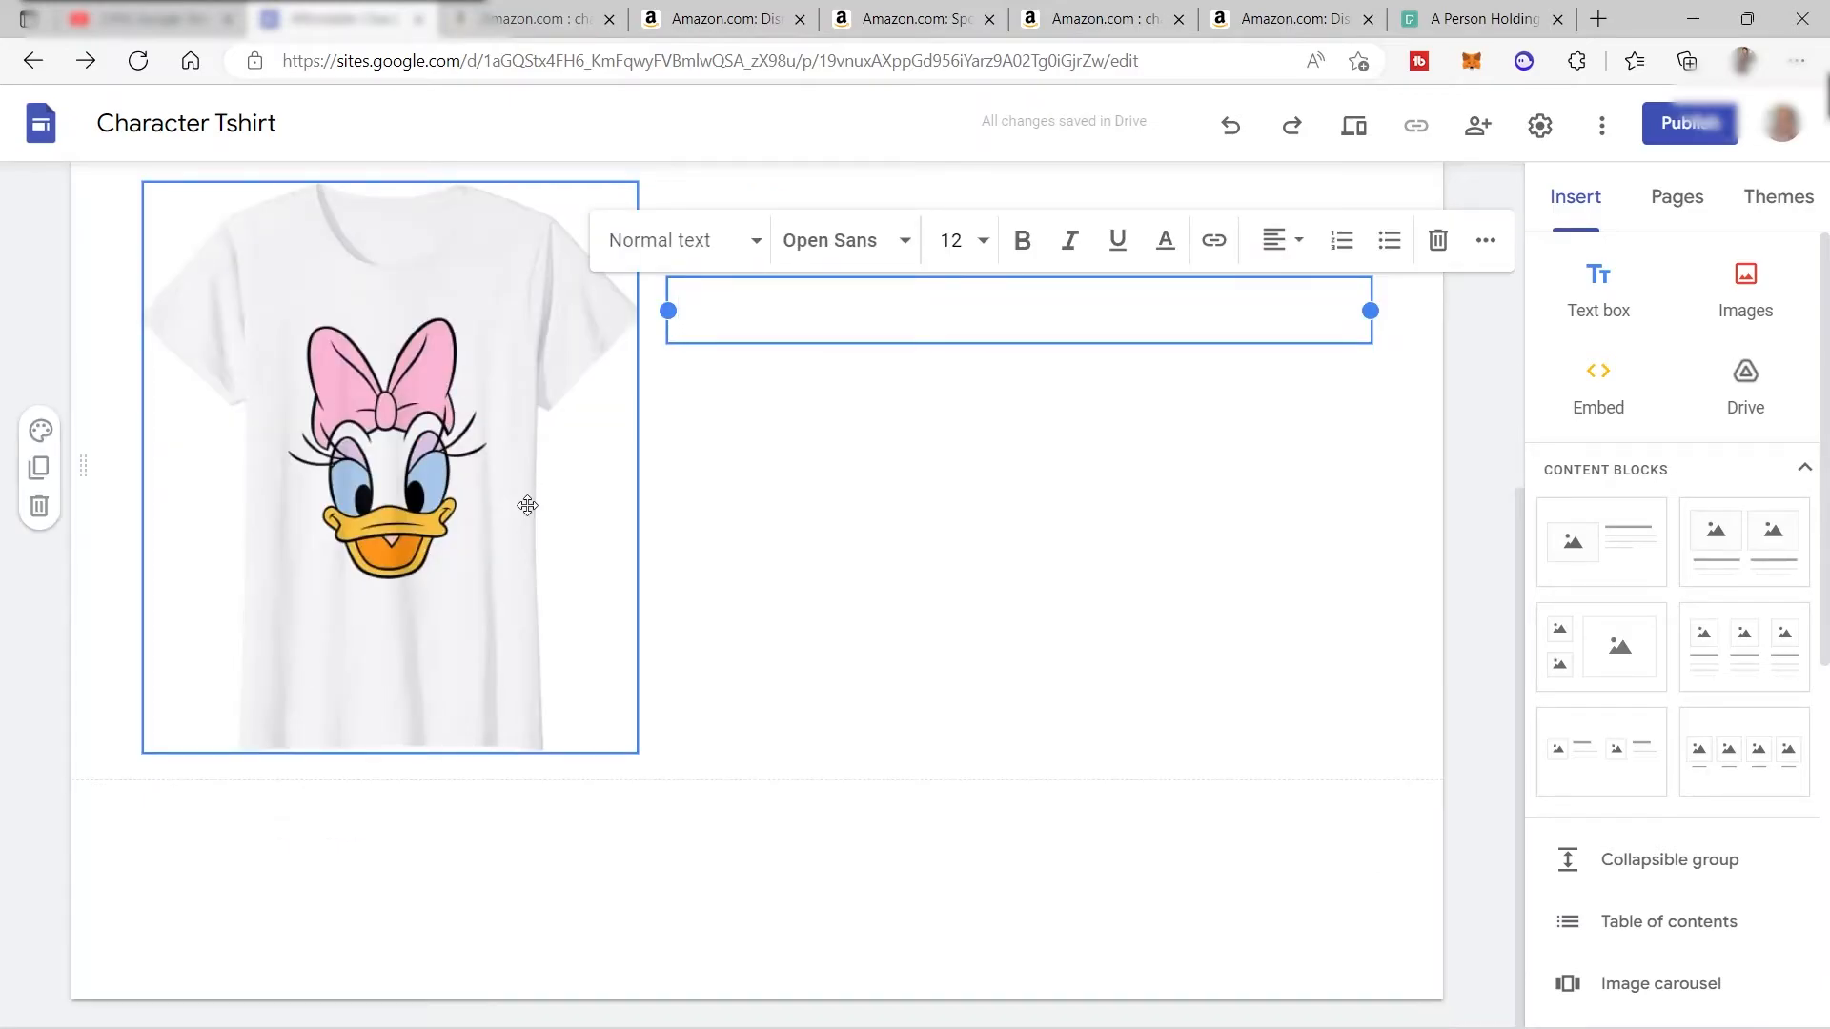
Copy the address of the Daisy Duck T-shirt's Amazon page and apply it as the link of the T-shirt image on the site.
click(725, 19)
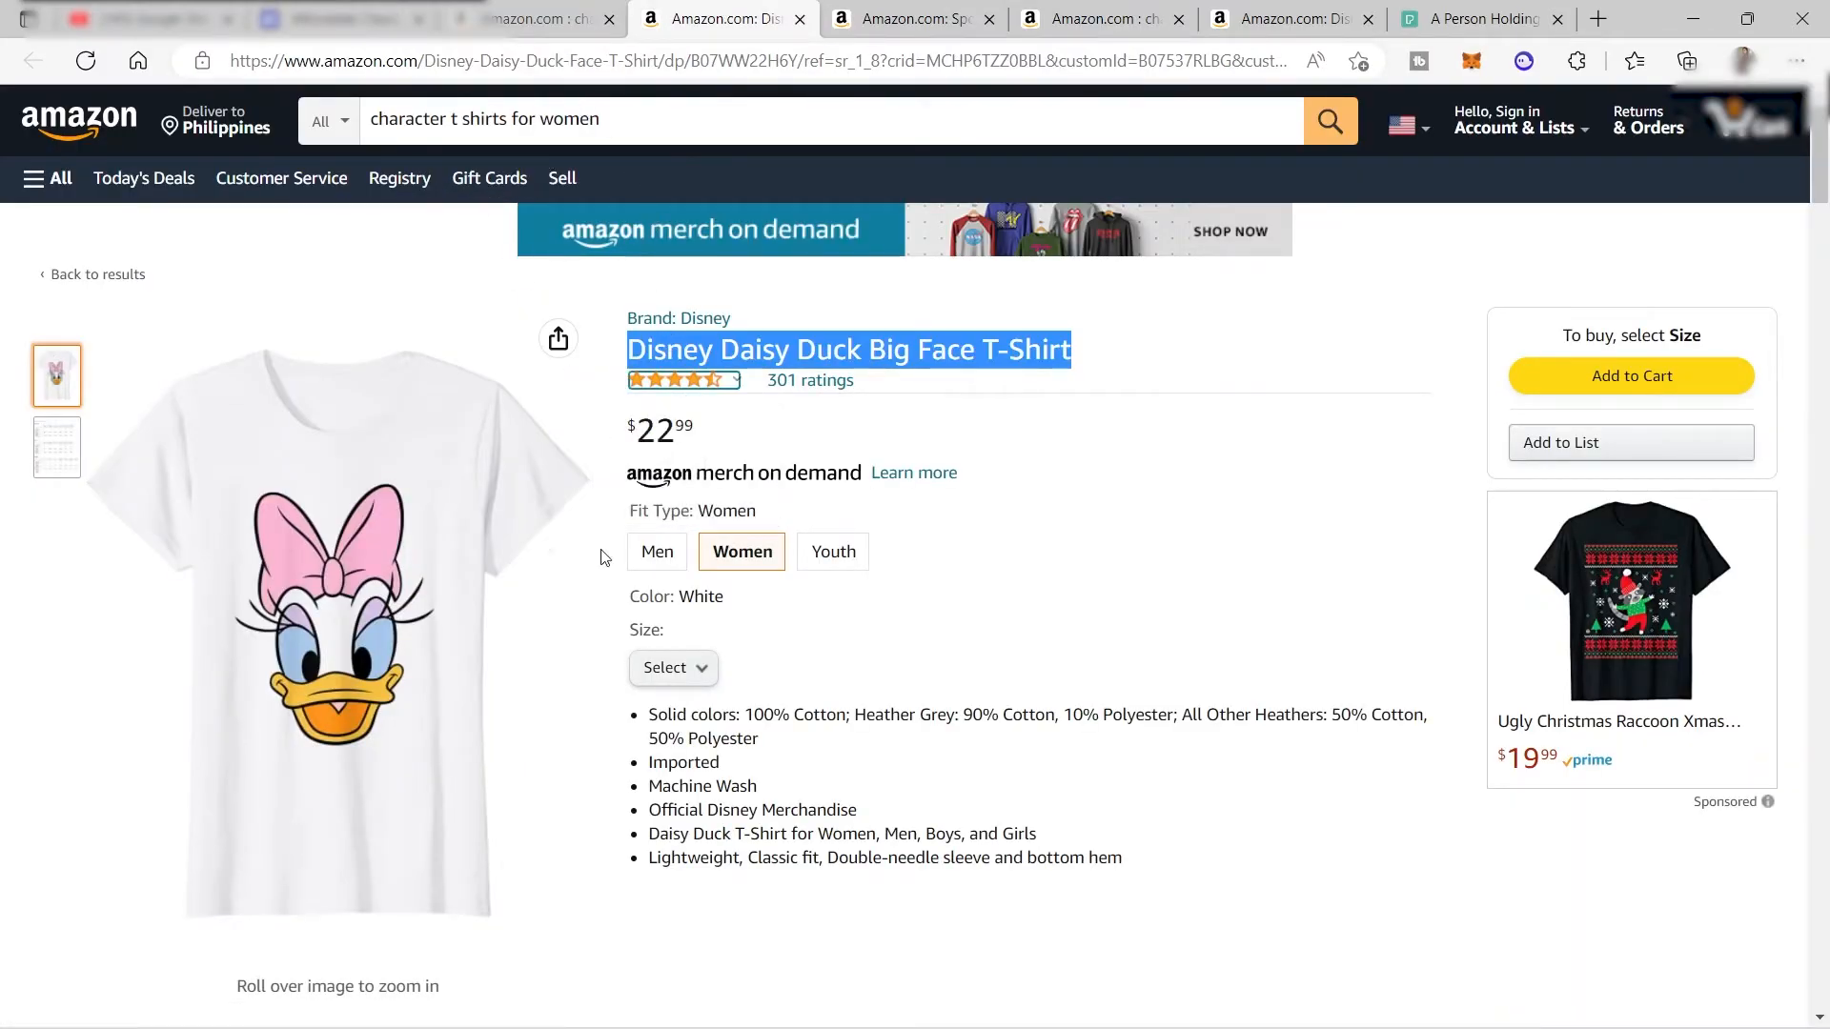
click(621, 63)
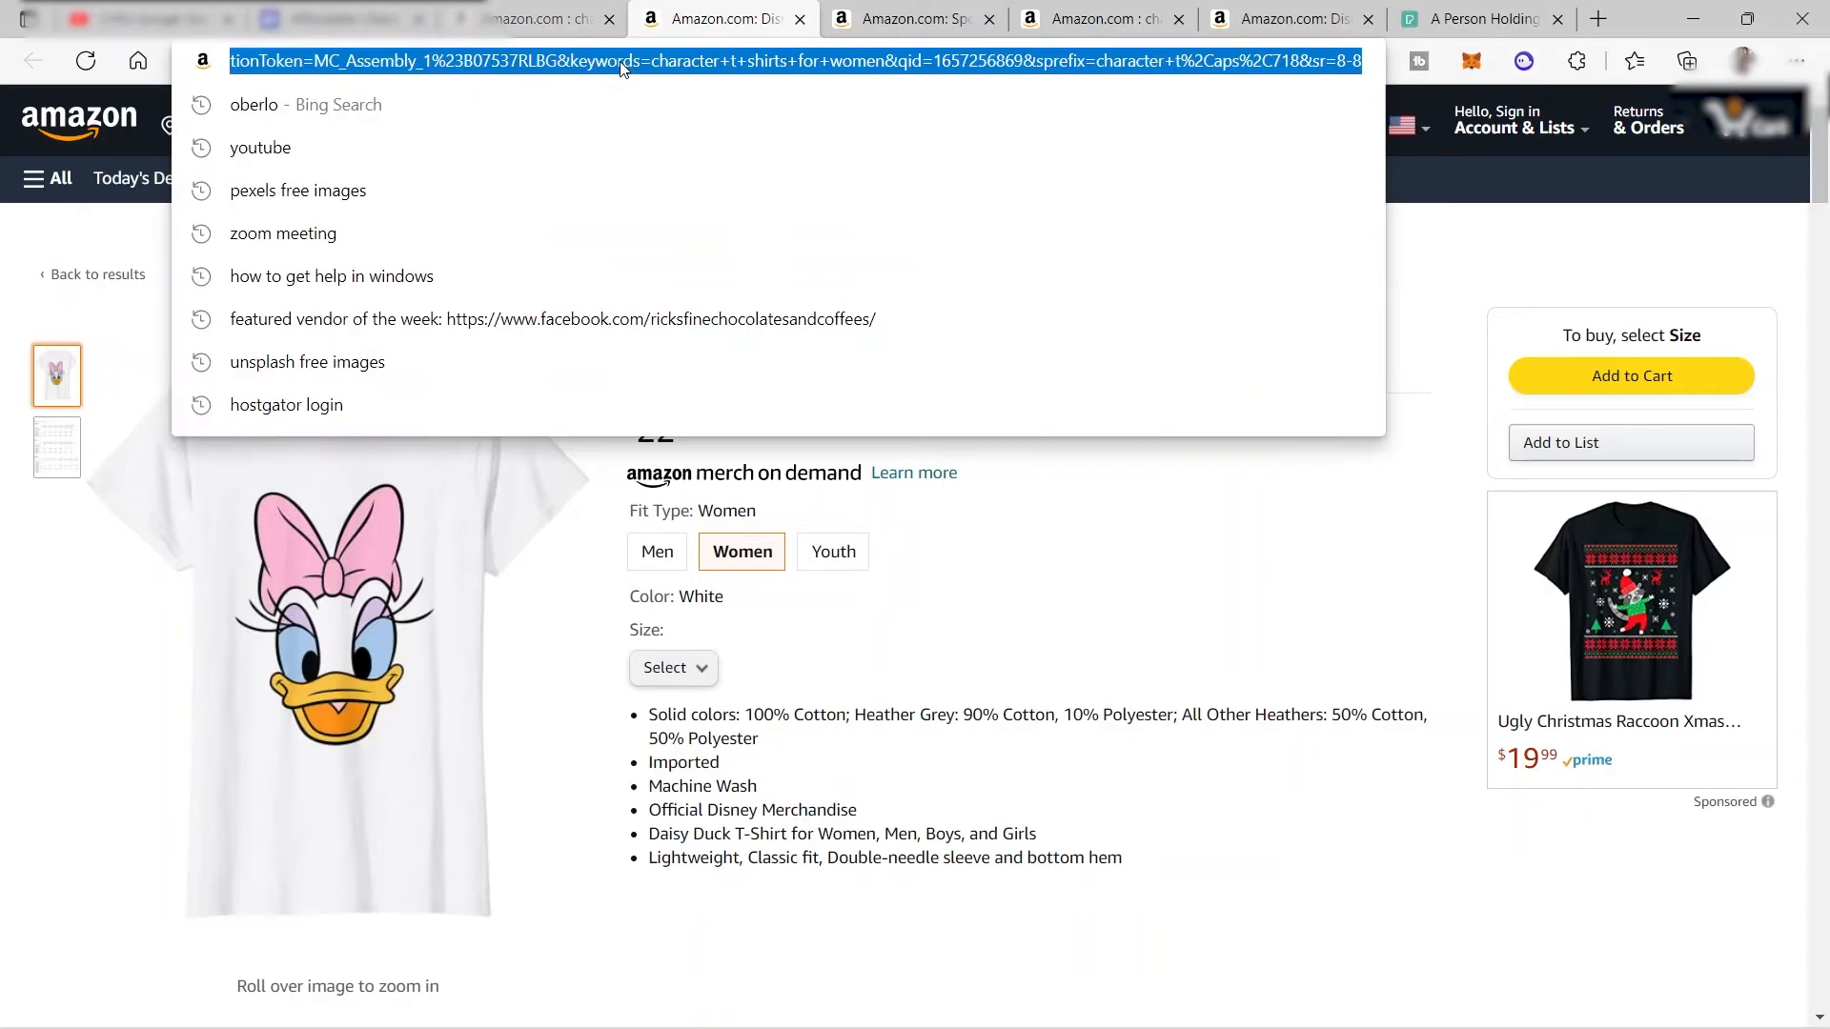
click(333, 19)
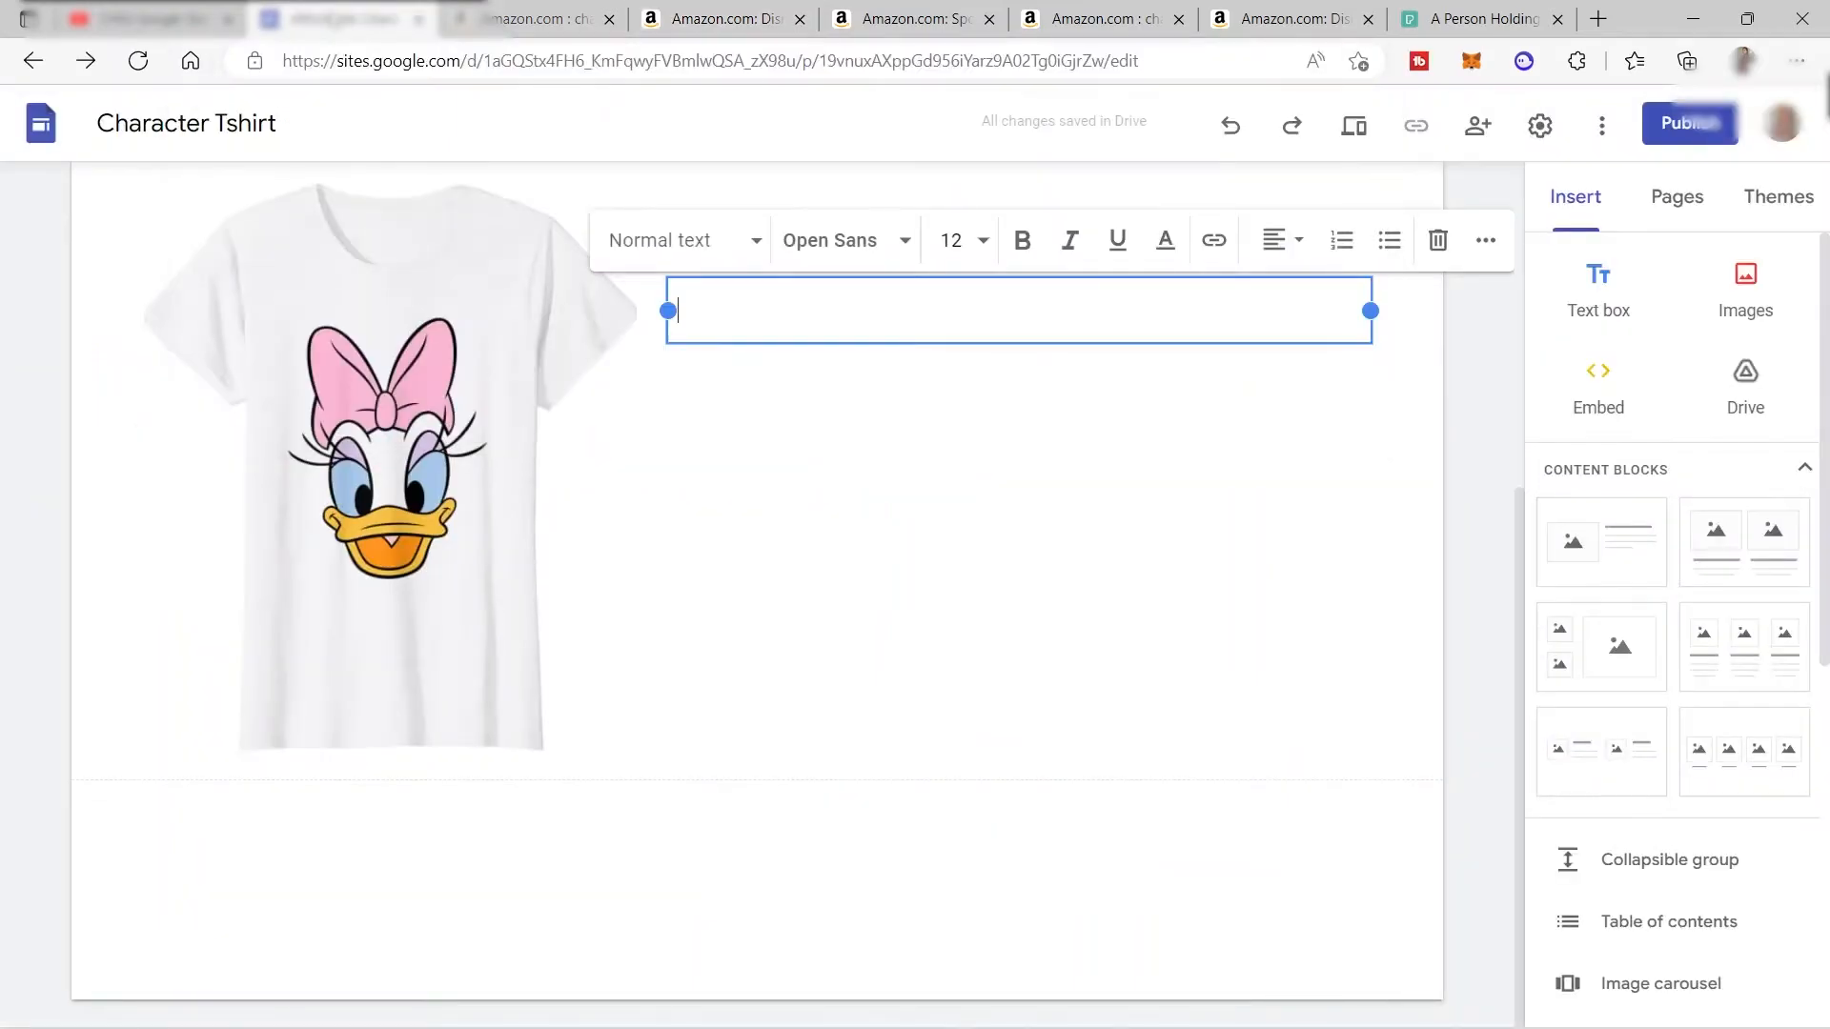
click(443, 458)
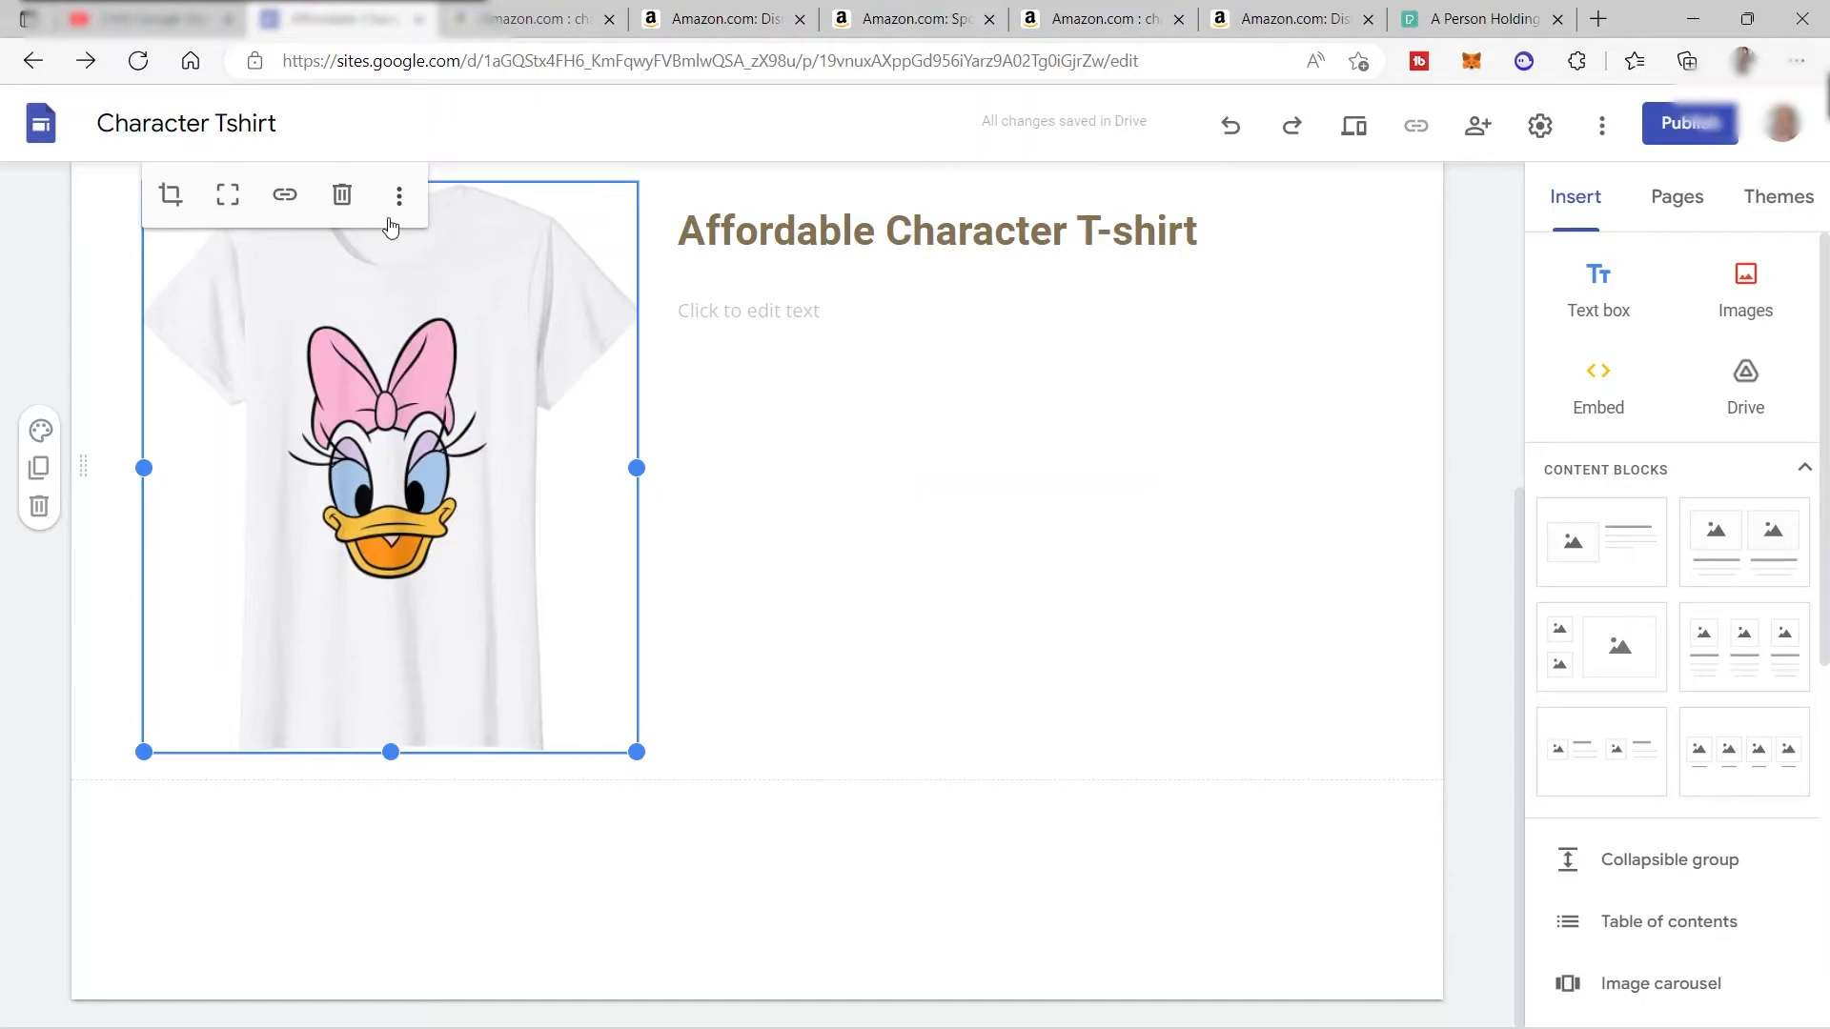
click(286, 210)
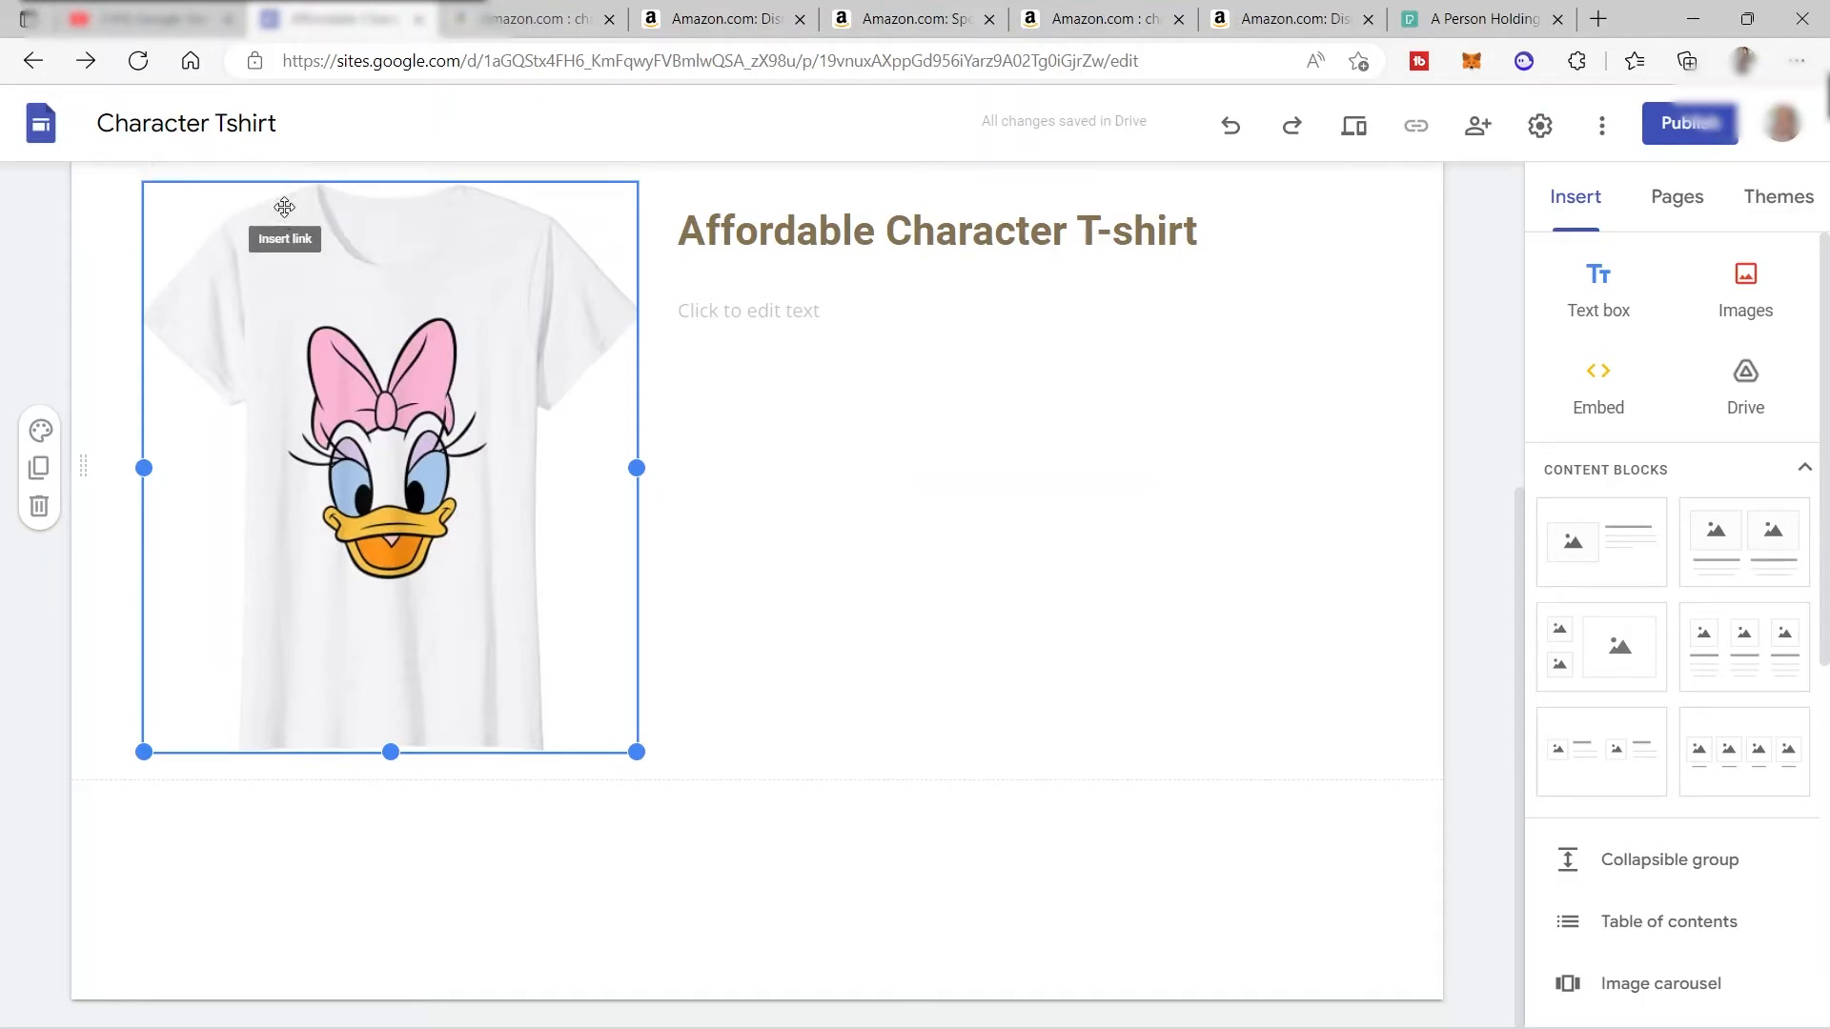
key(ctrl+v)
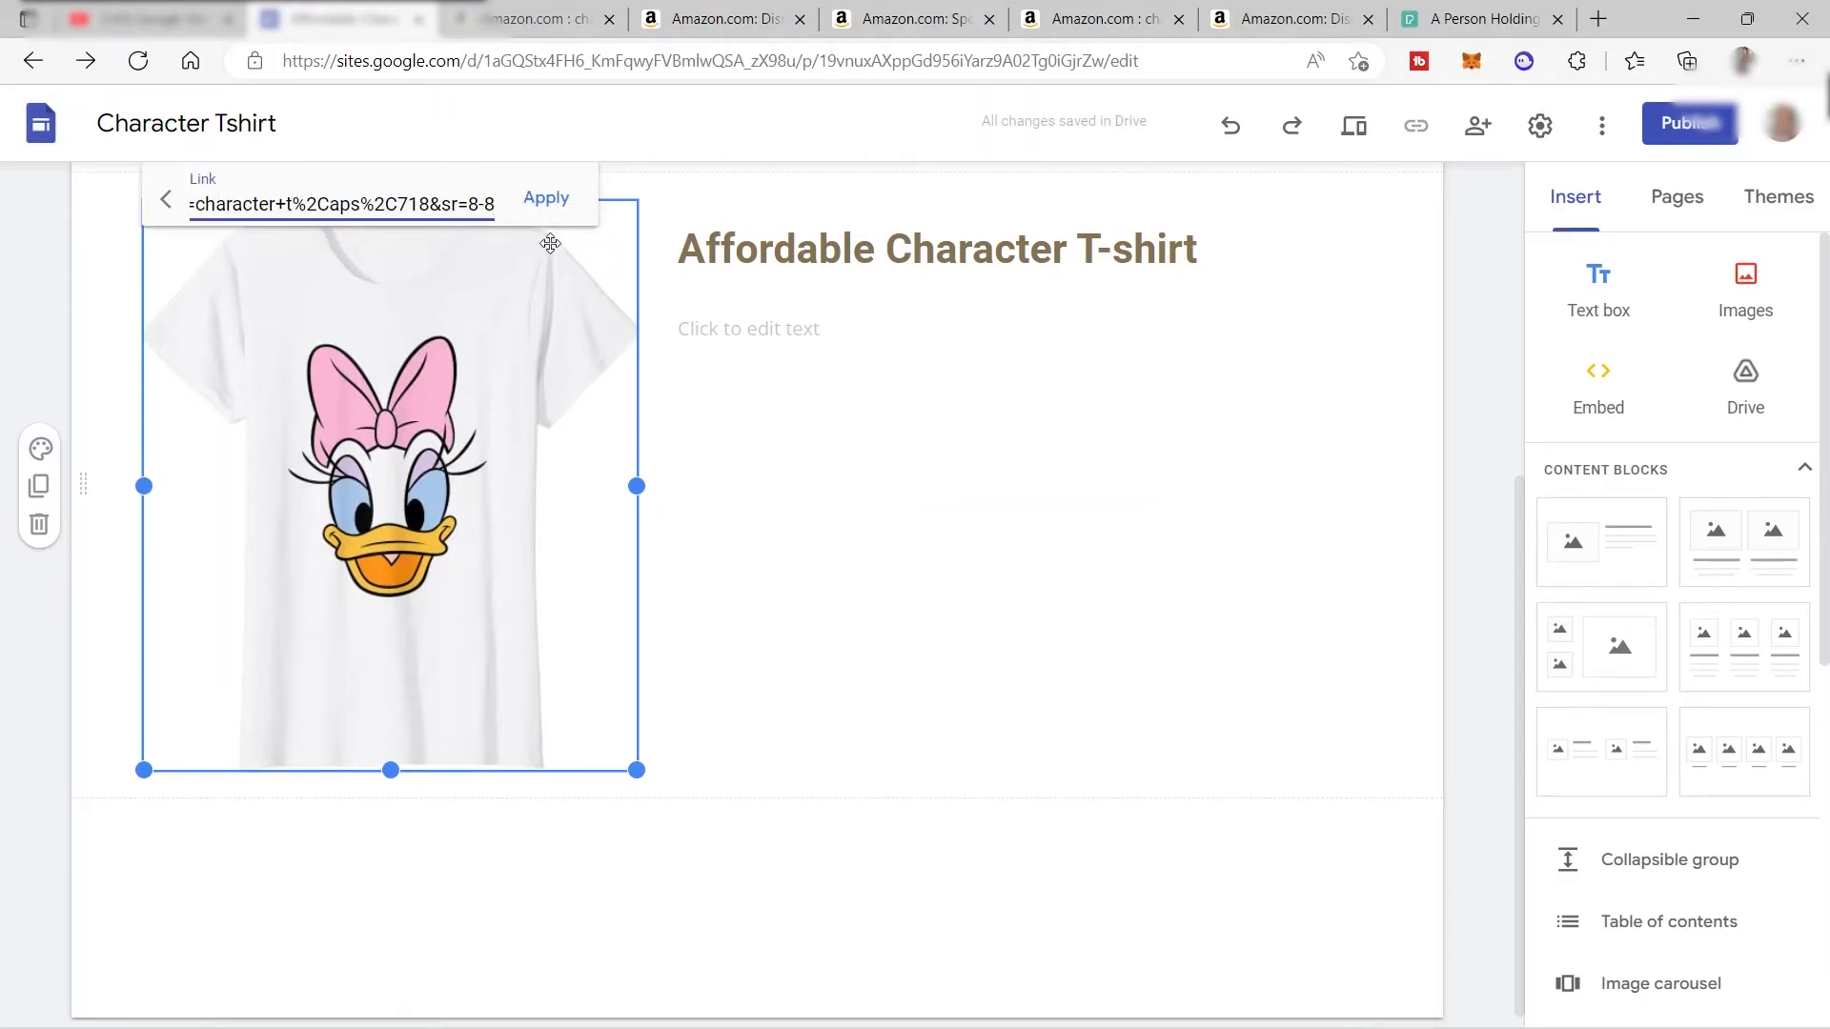
click(546, 199)
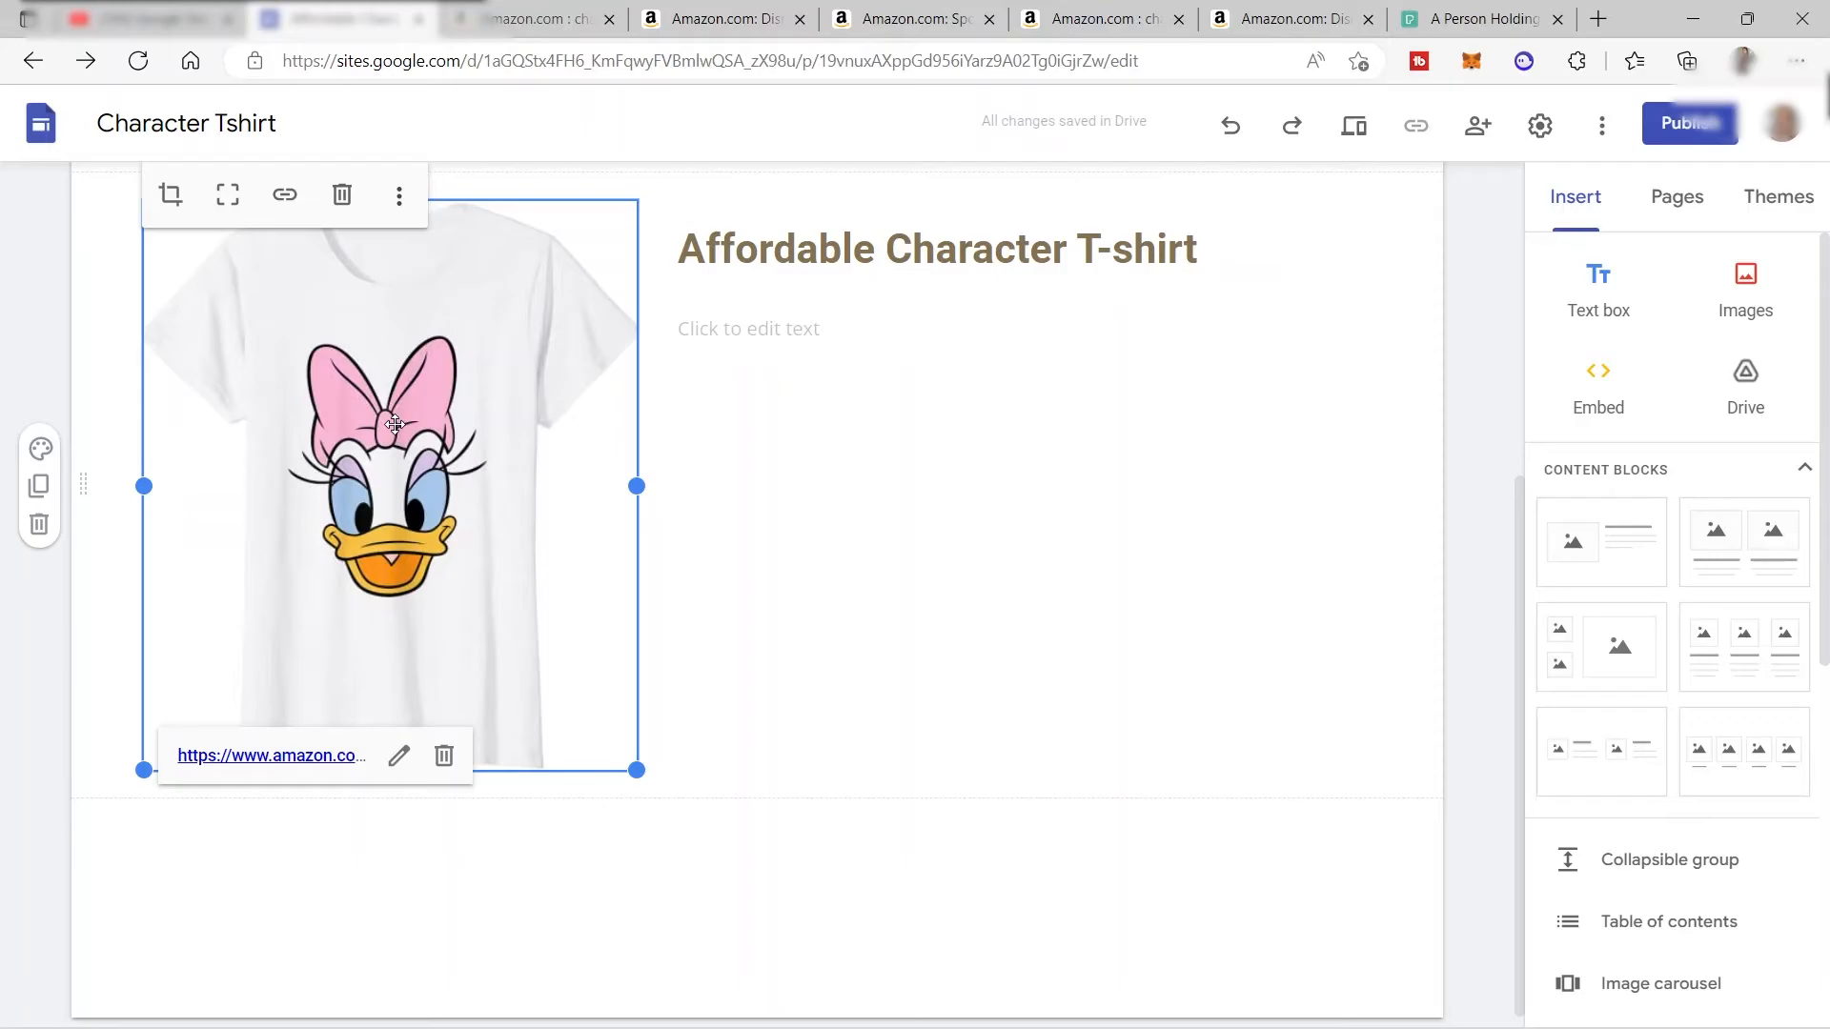
Insert a button named "Buy this Now!" linked to the copied Amazon address and shift it sideways to sit under the Daisy Duck T-shirt.
click(696, 29)
scroll(1572, 630, down, 5)
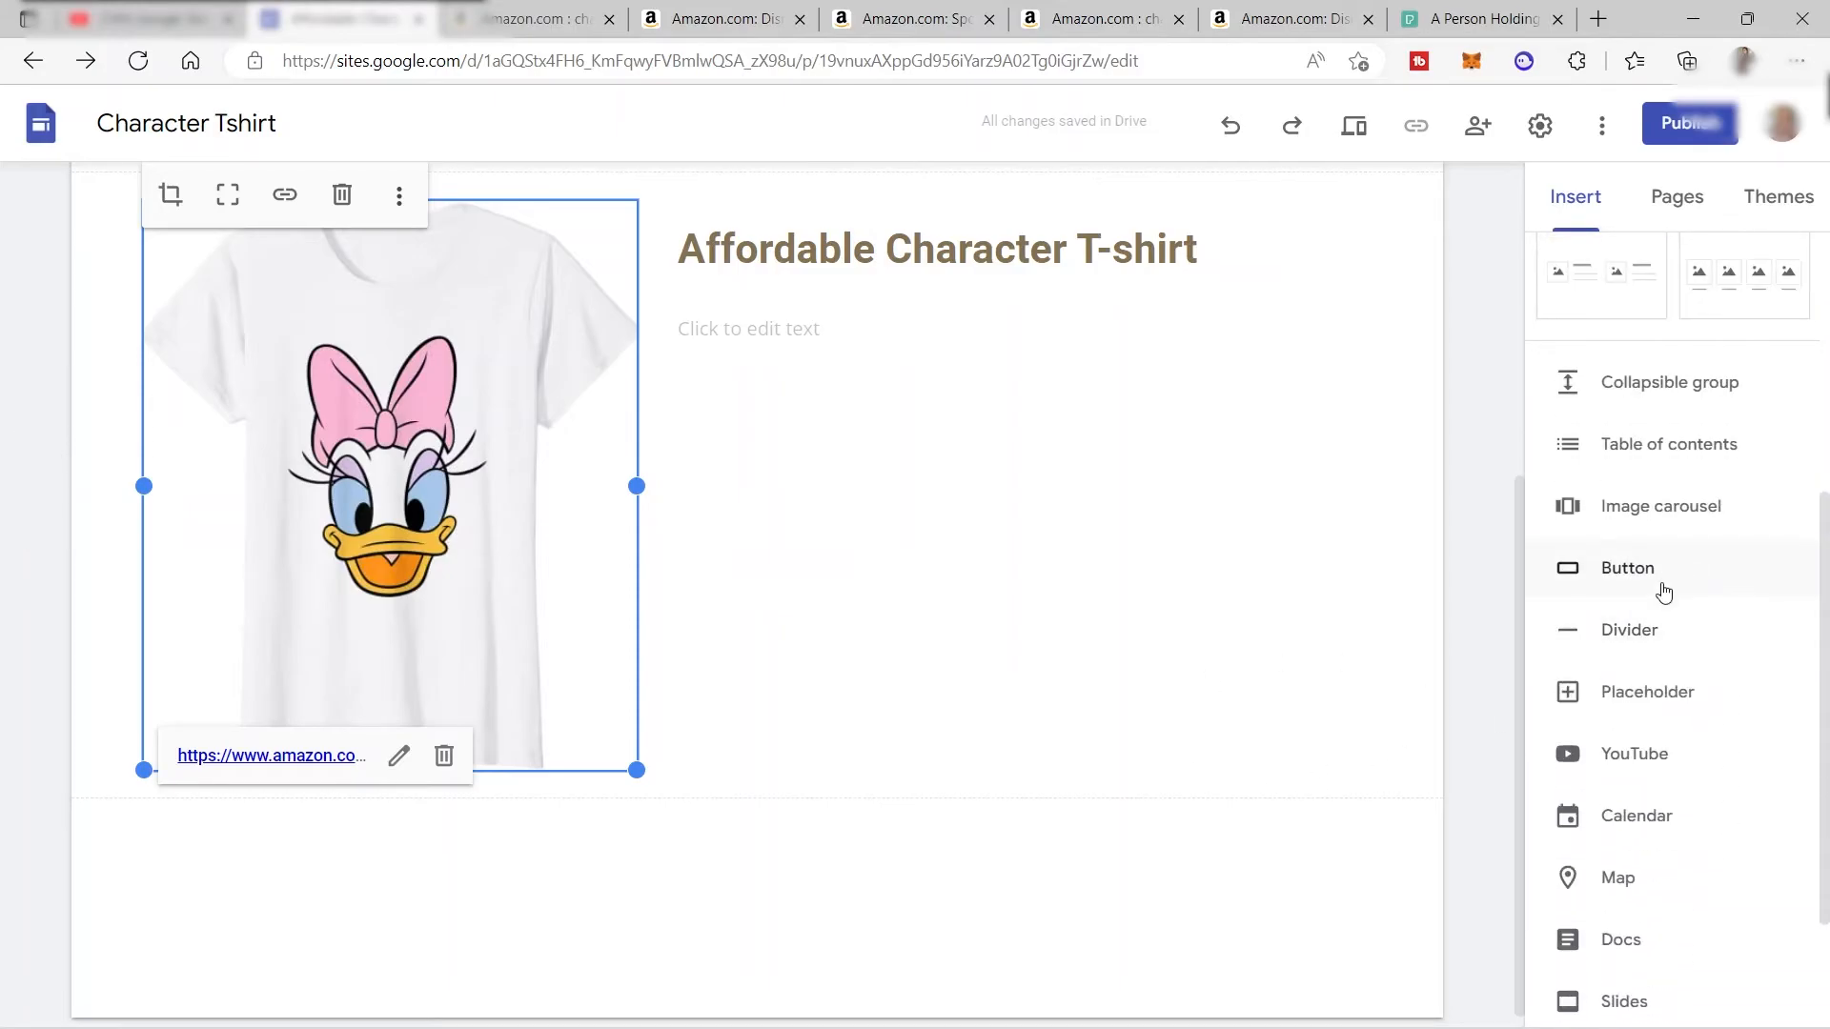
click(1640, 570)
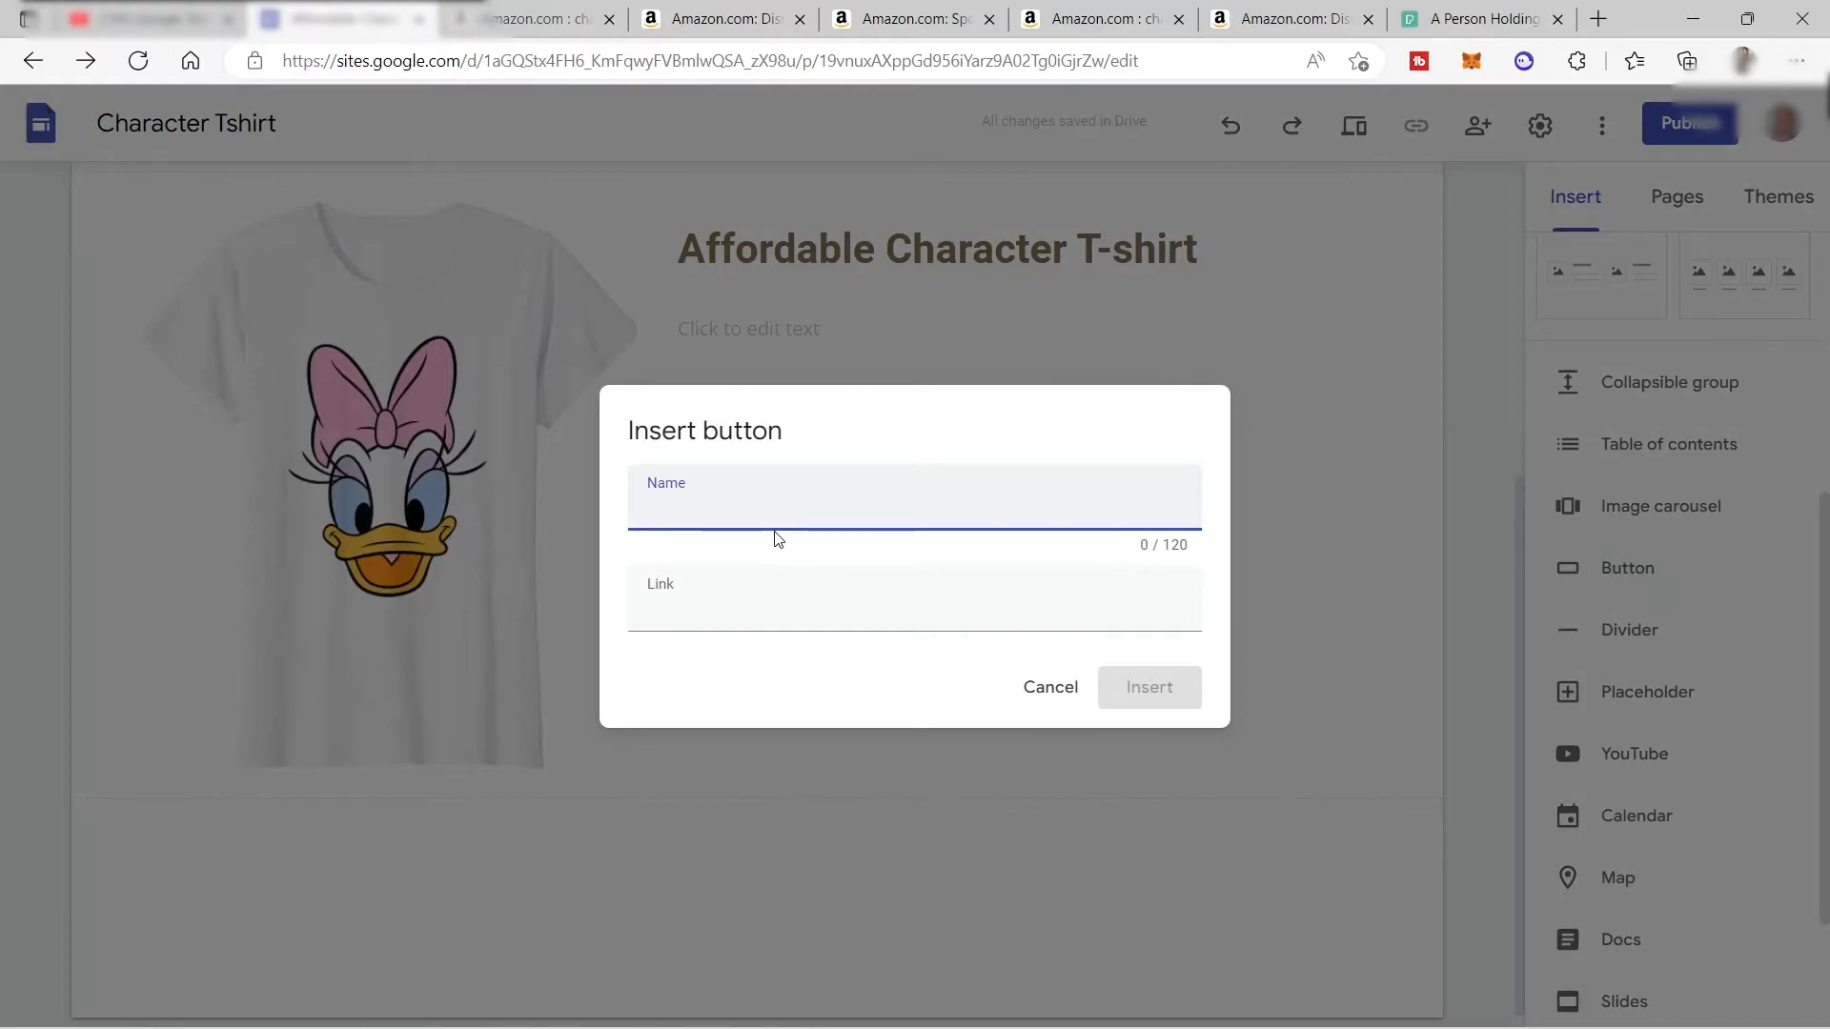
text(Buy this Now!)
click(790, 609)
key(ctrl+v)
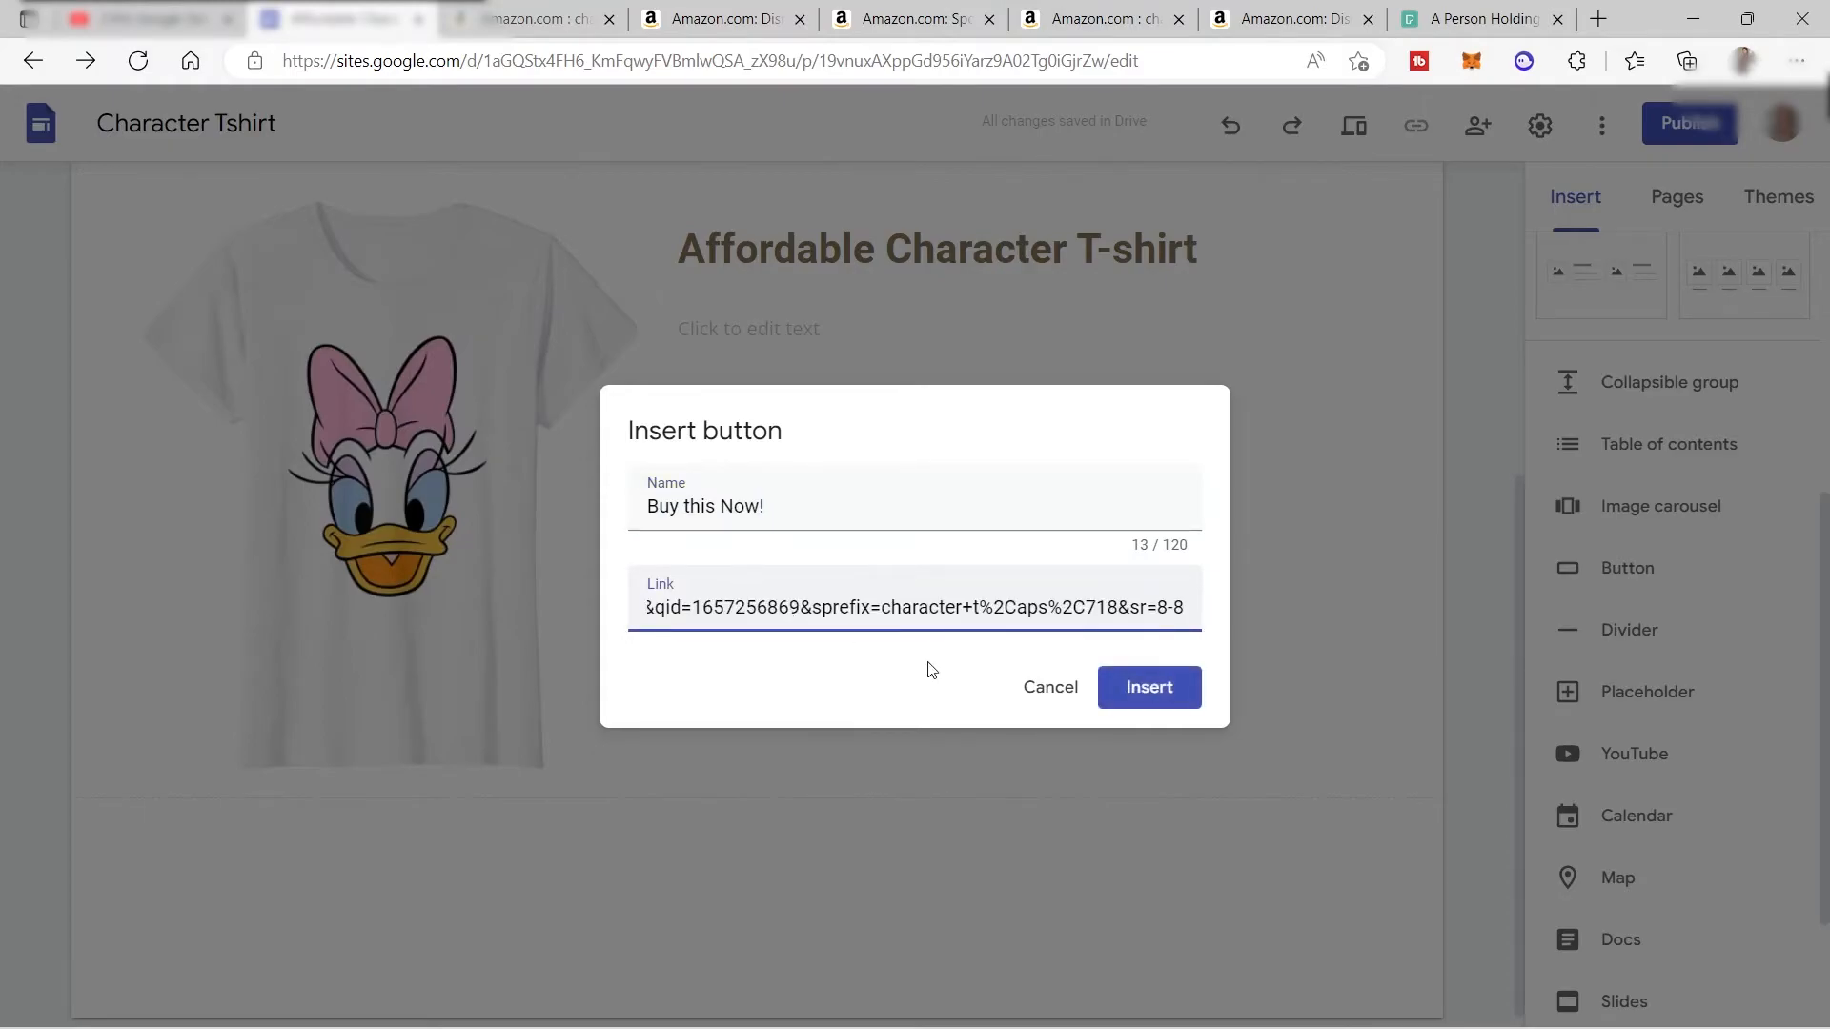
click(1163, 694)
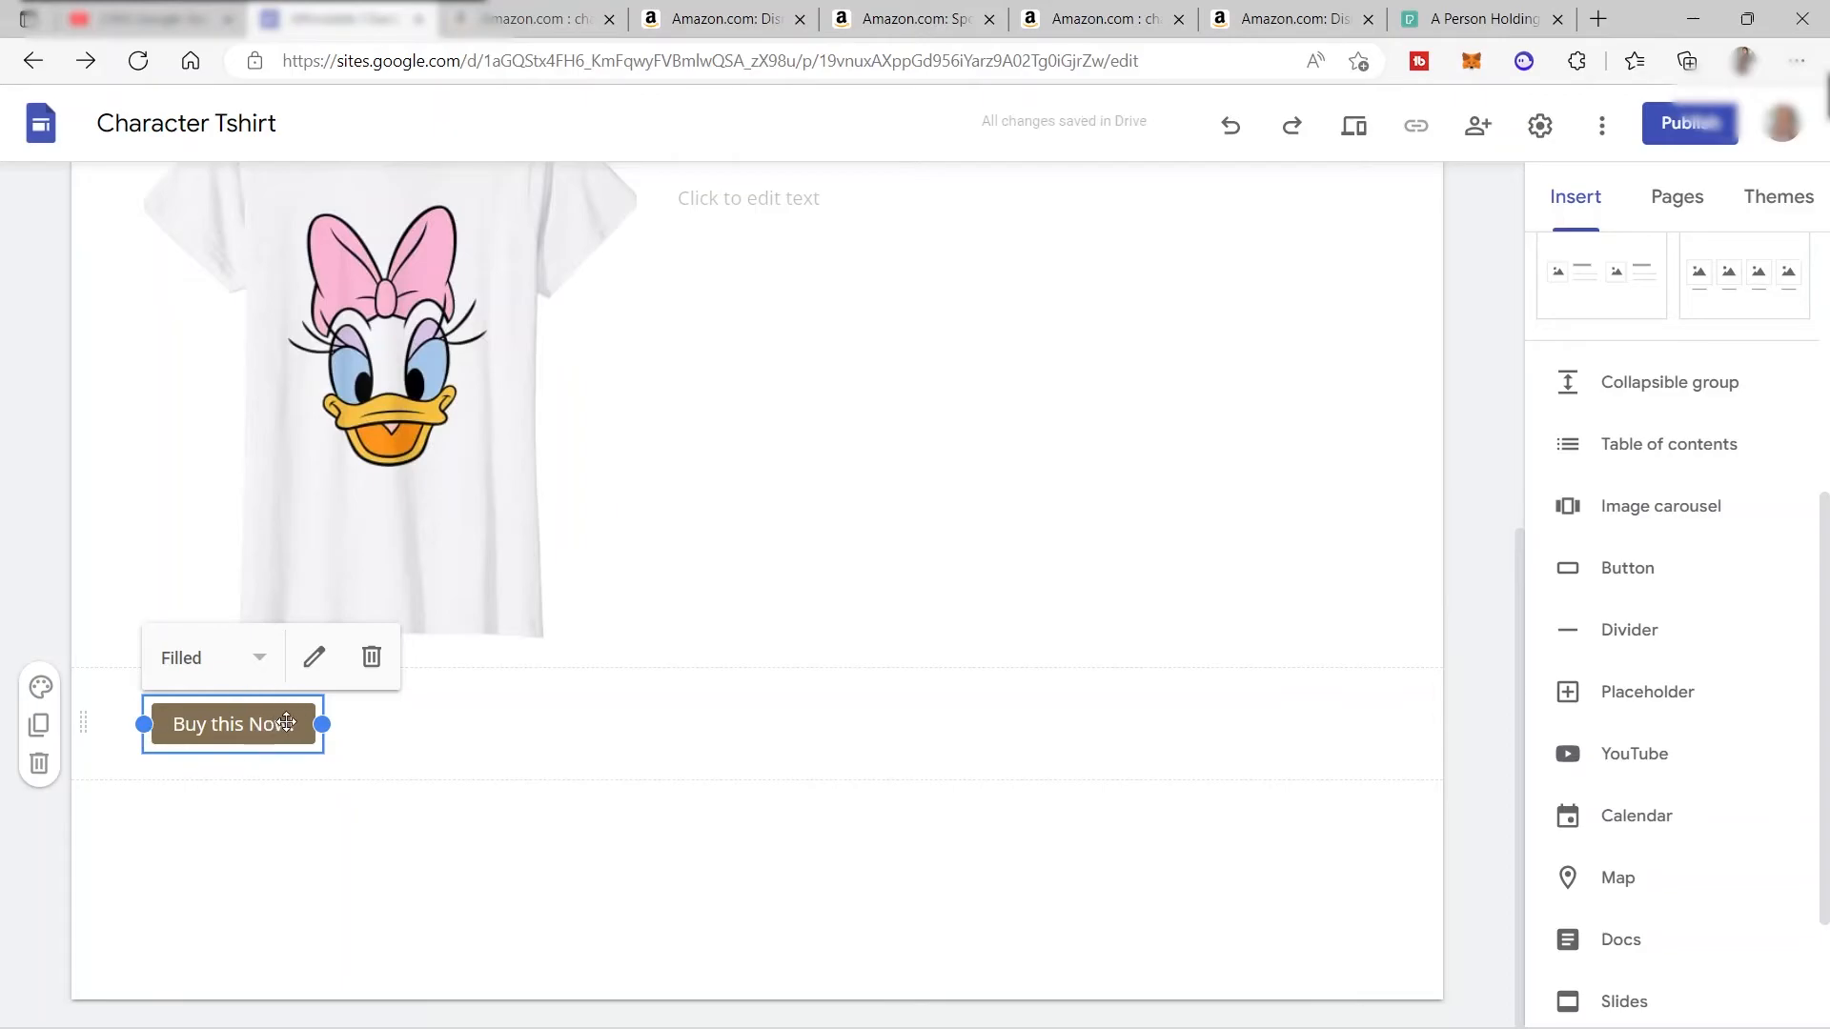
drag(259, 726, 377, 727)
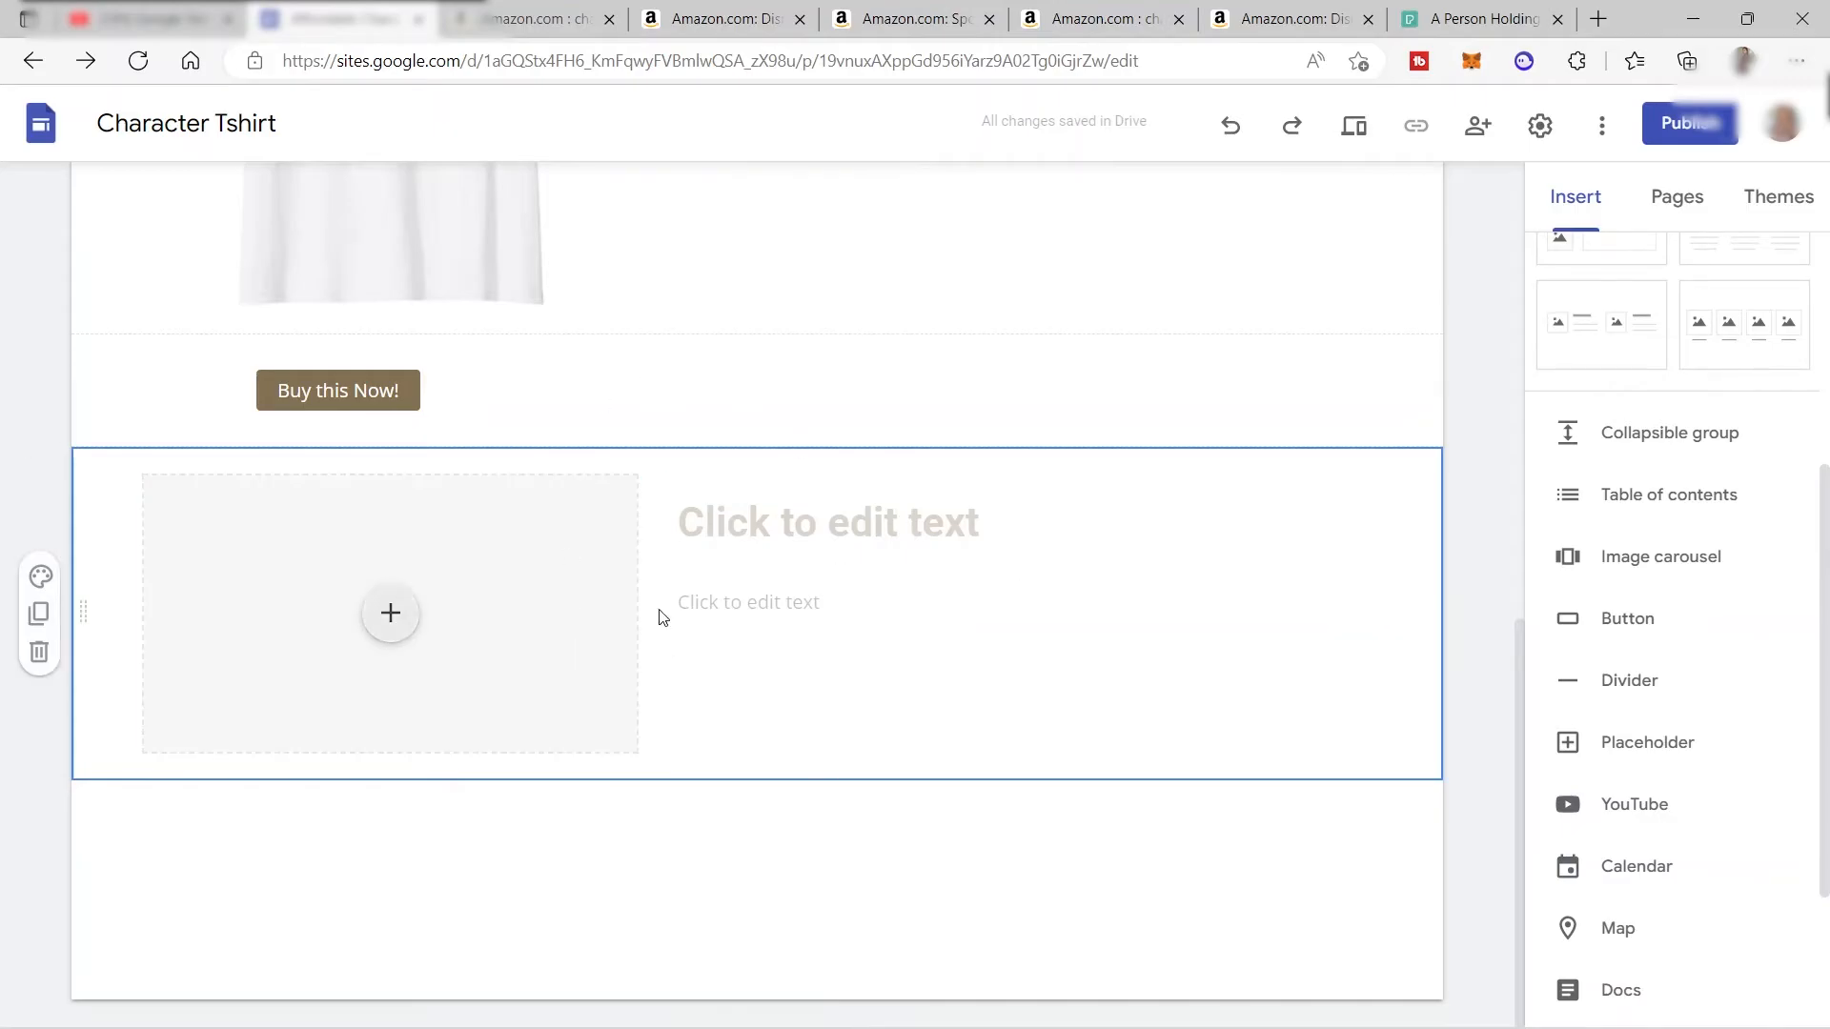
Add a new page named "All Products" to the site.
scroll(662, 613, up, 7)
scroll(657, 605, up, 2)
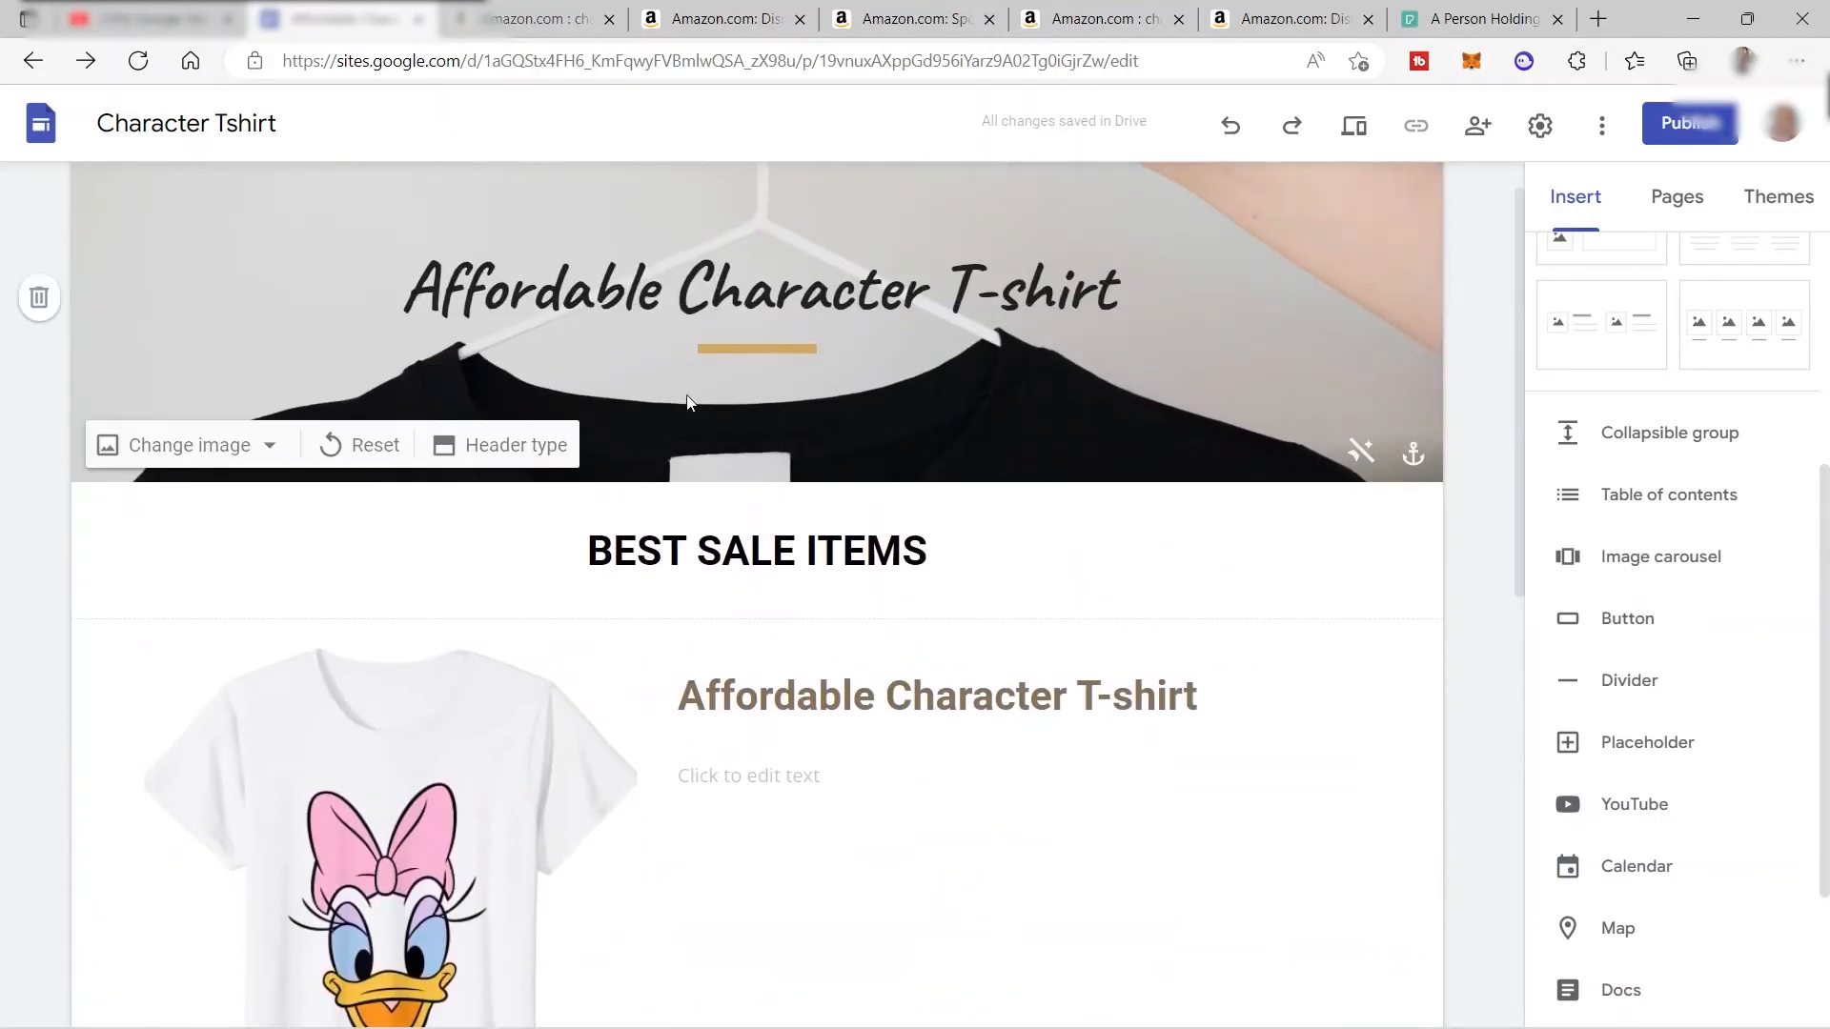
scroll(1158, 529, up, 1)
click(893, 598)
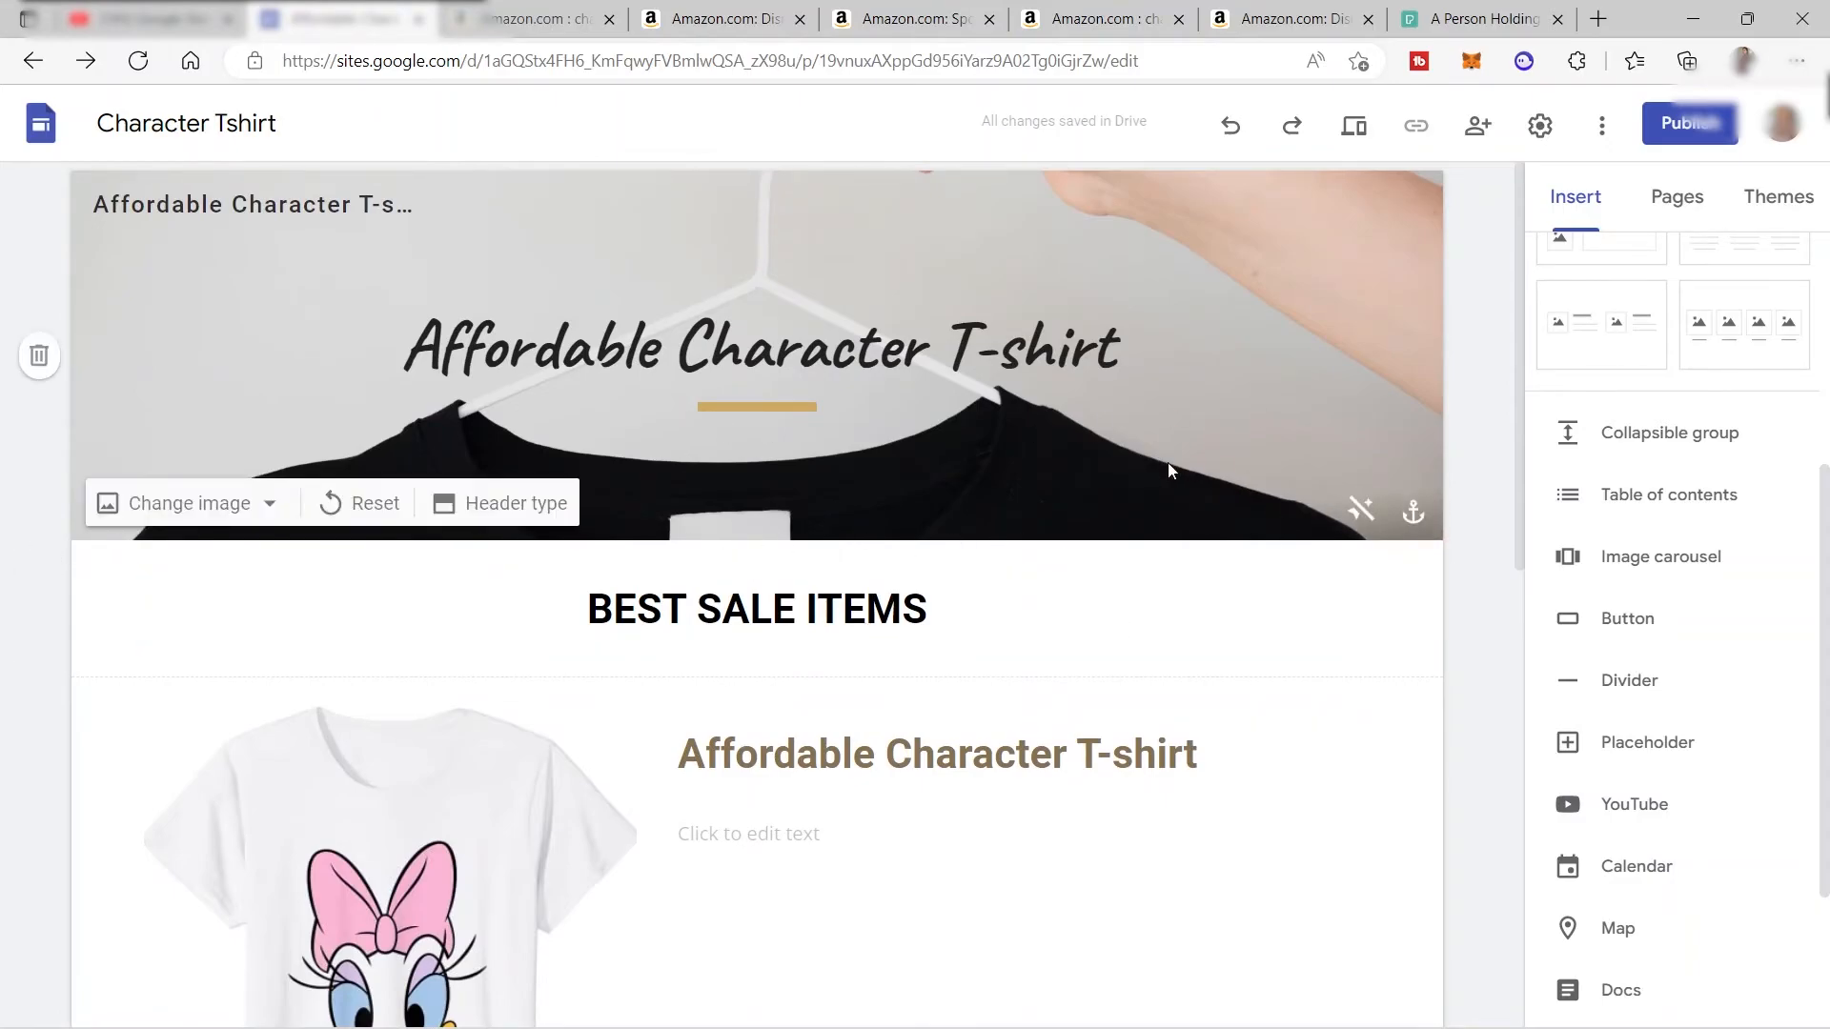
click(1674, 200)
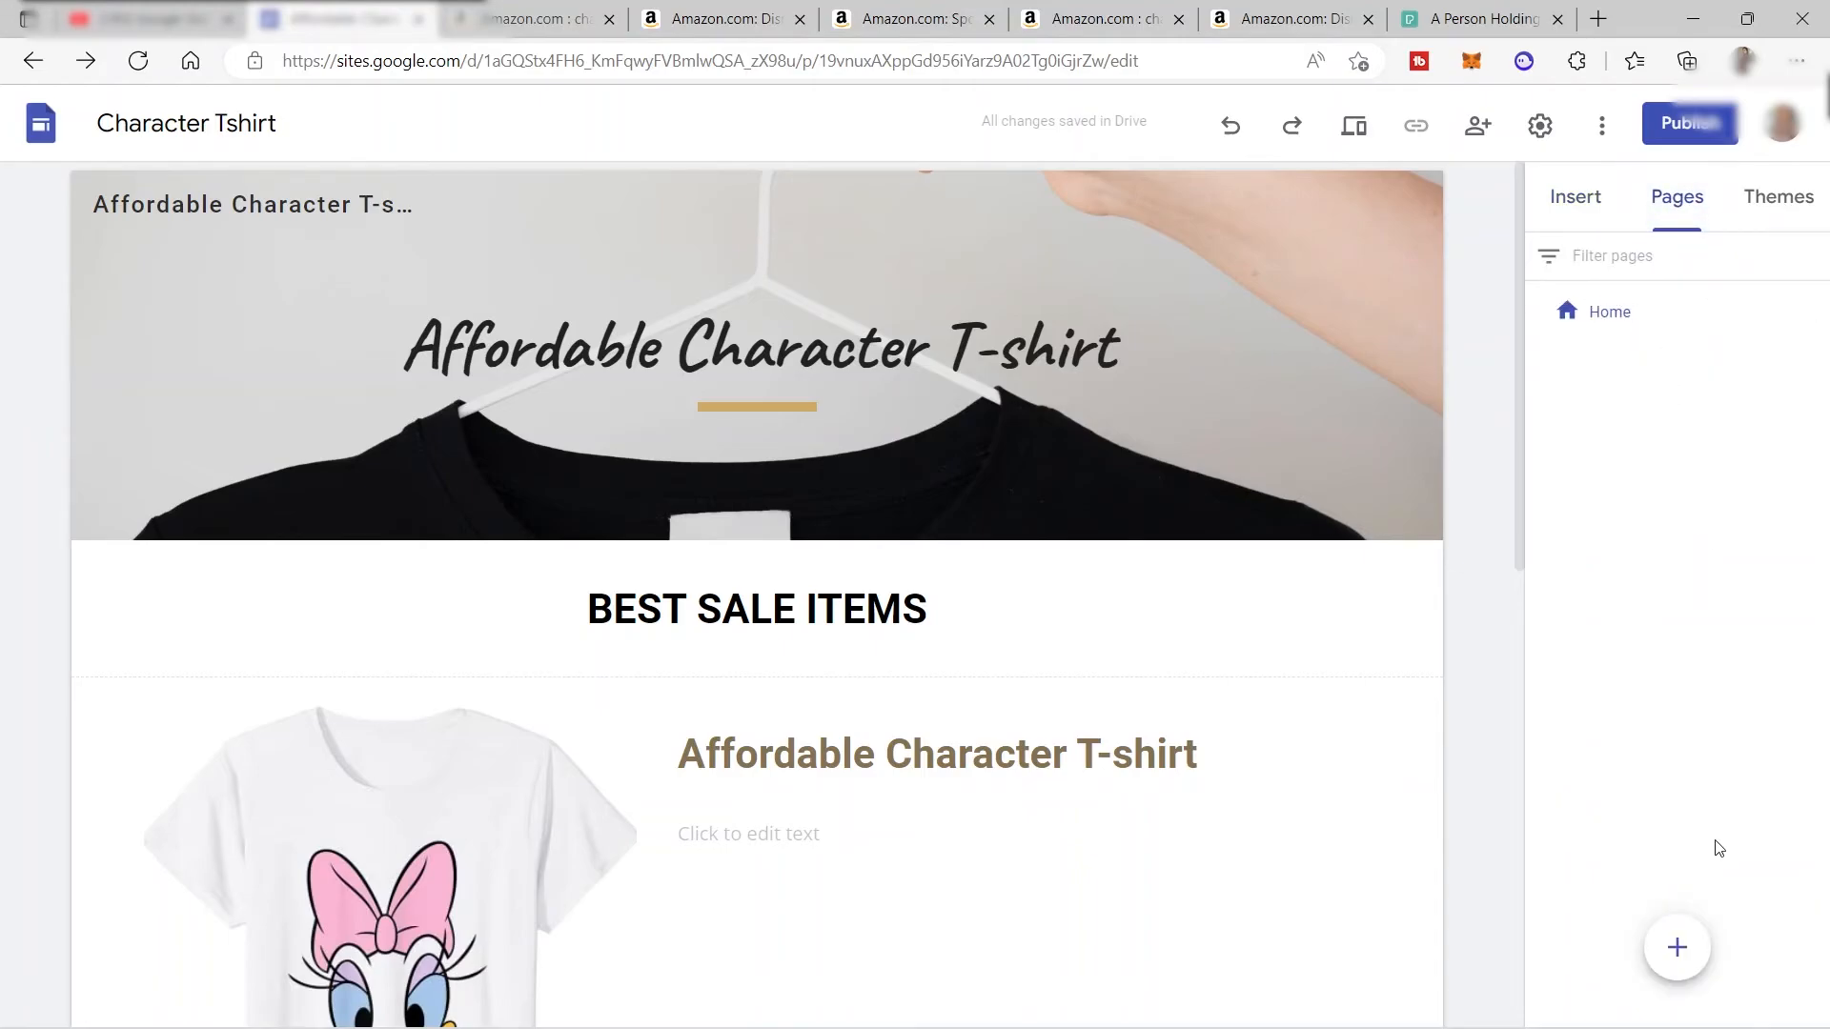
mouse_move(1693, 947)
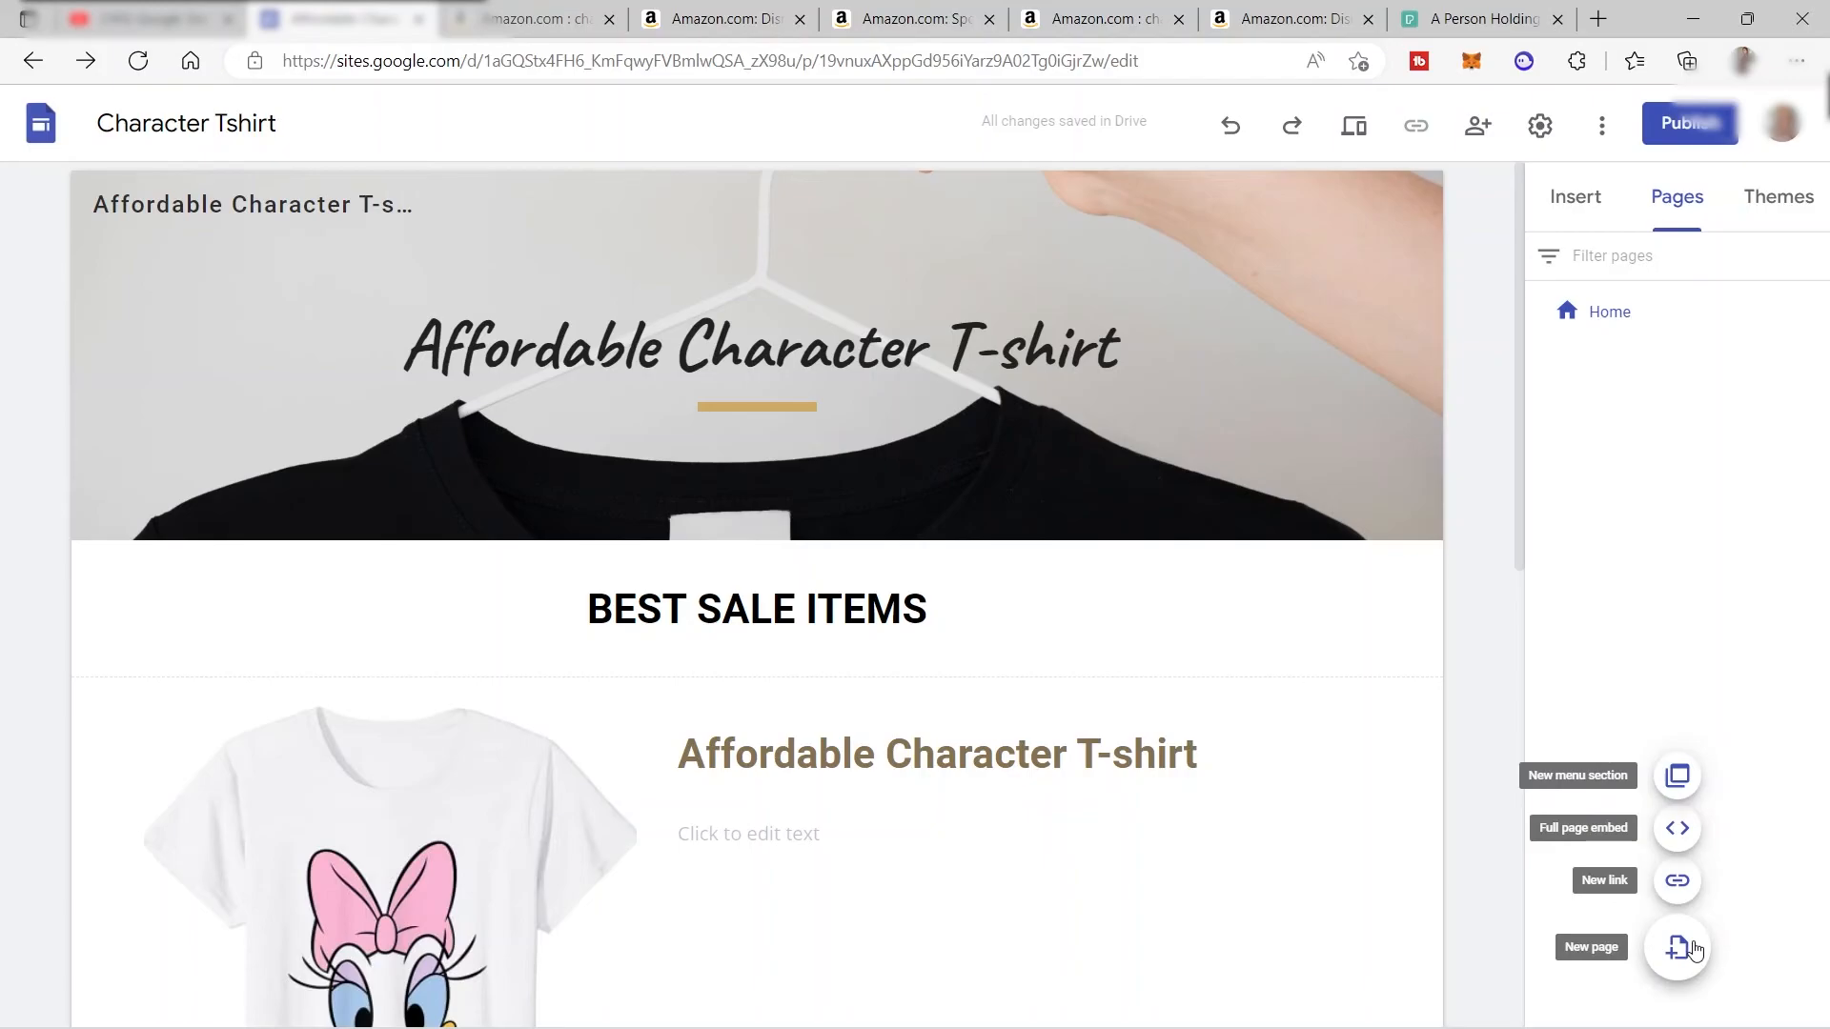
click(1693, 951)
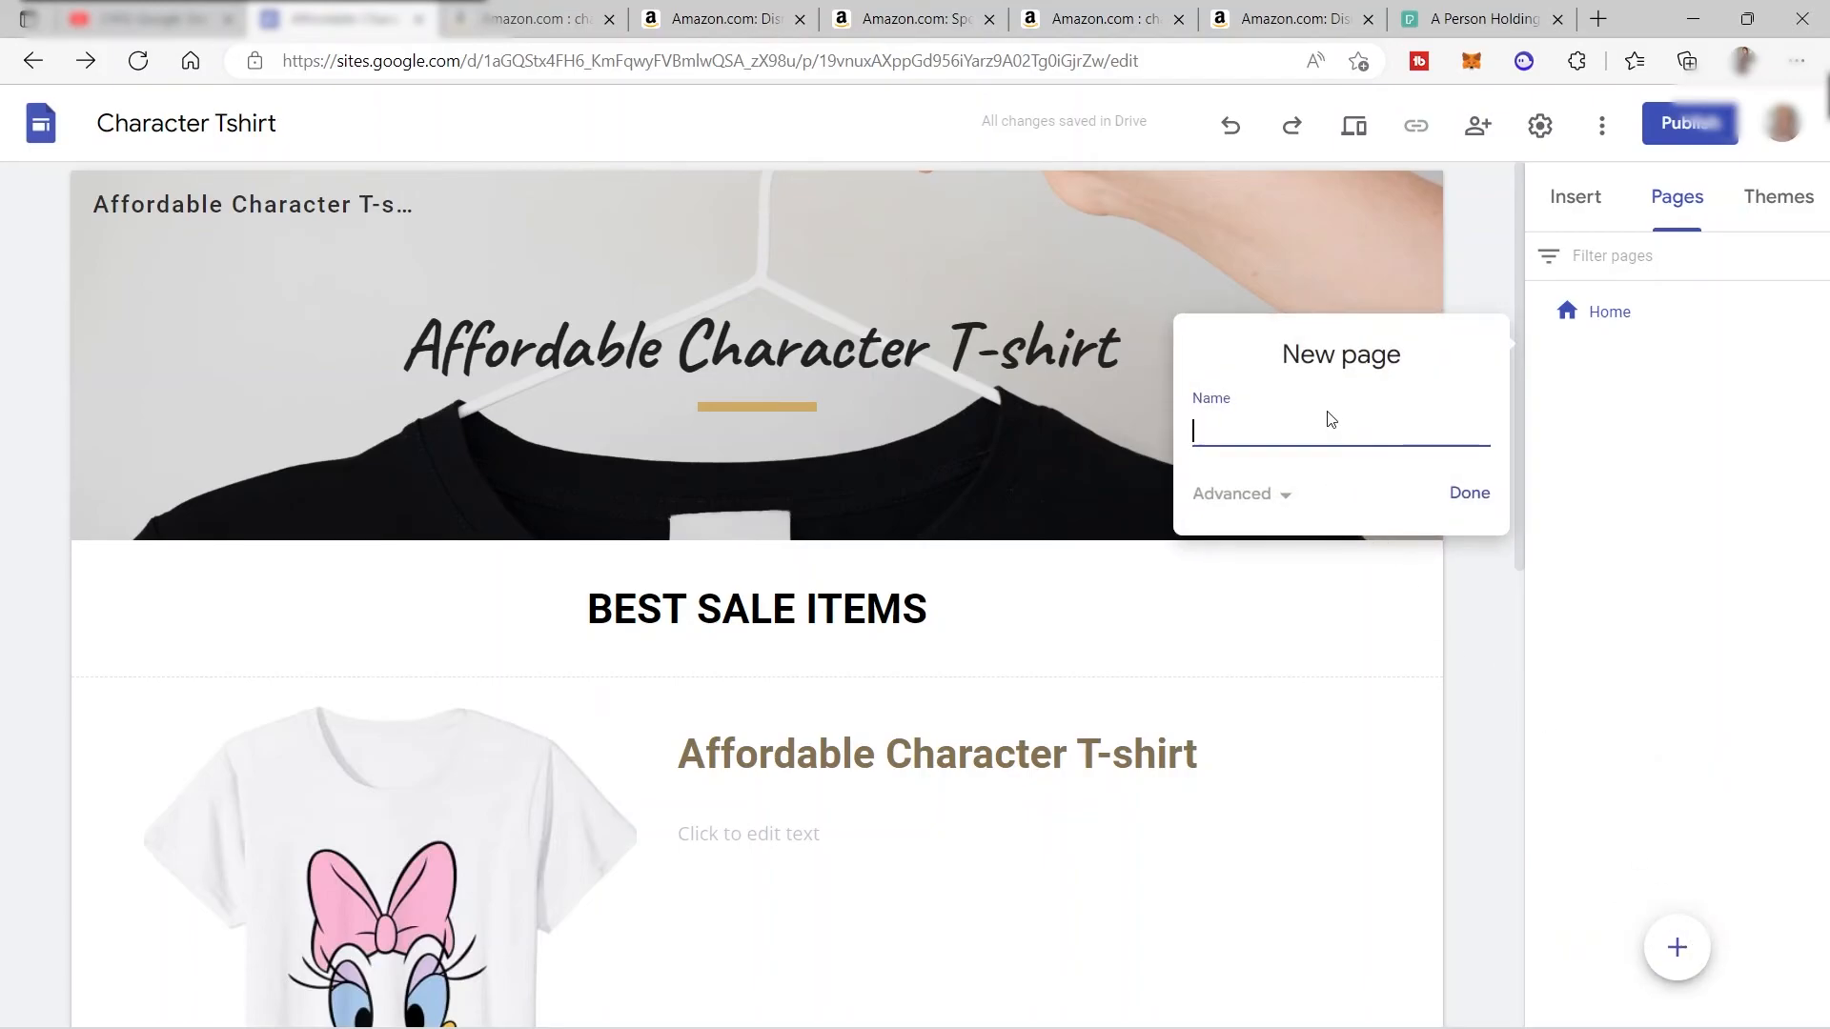
text(All Products)
key(Return)
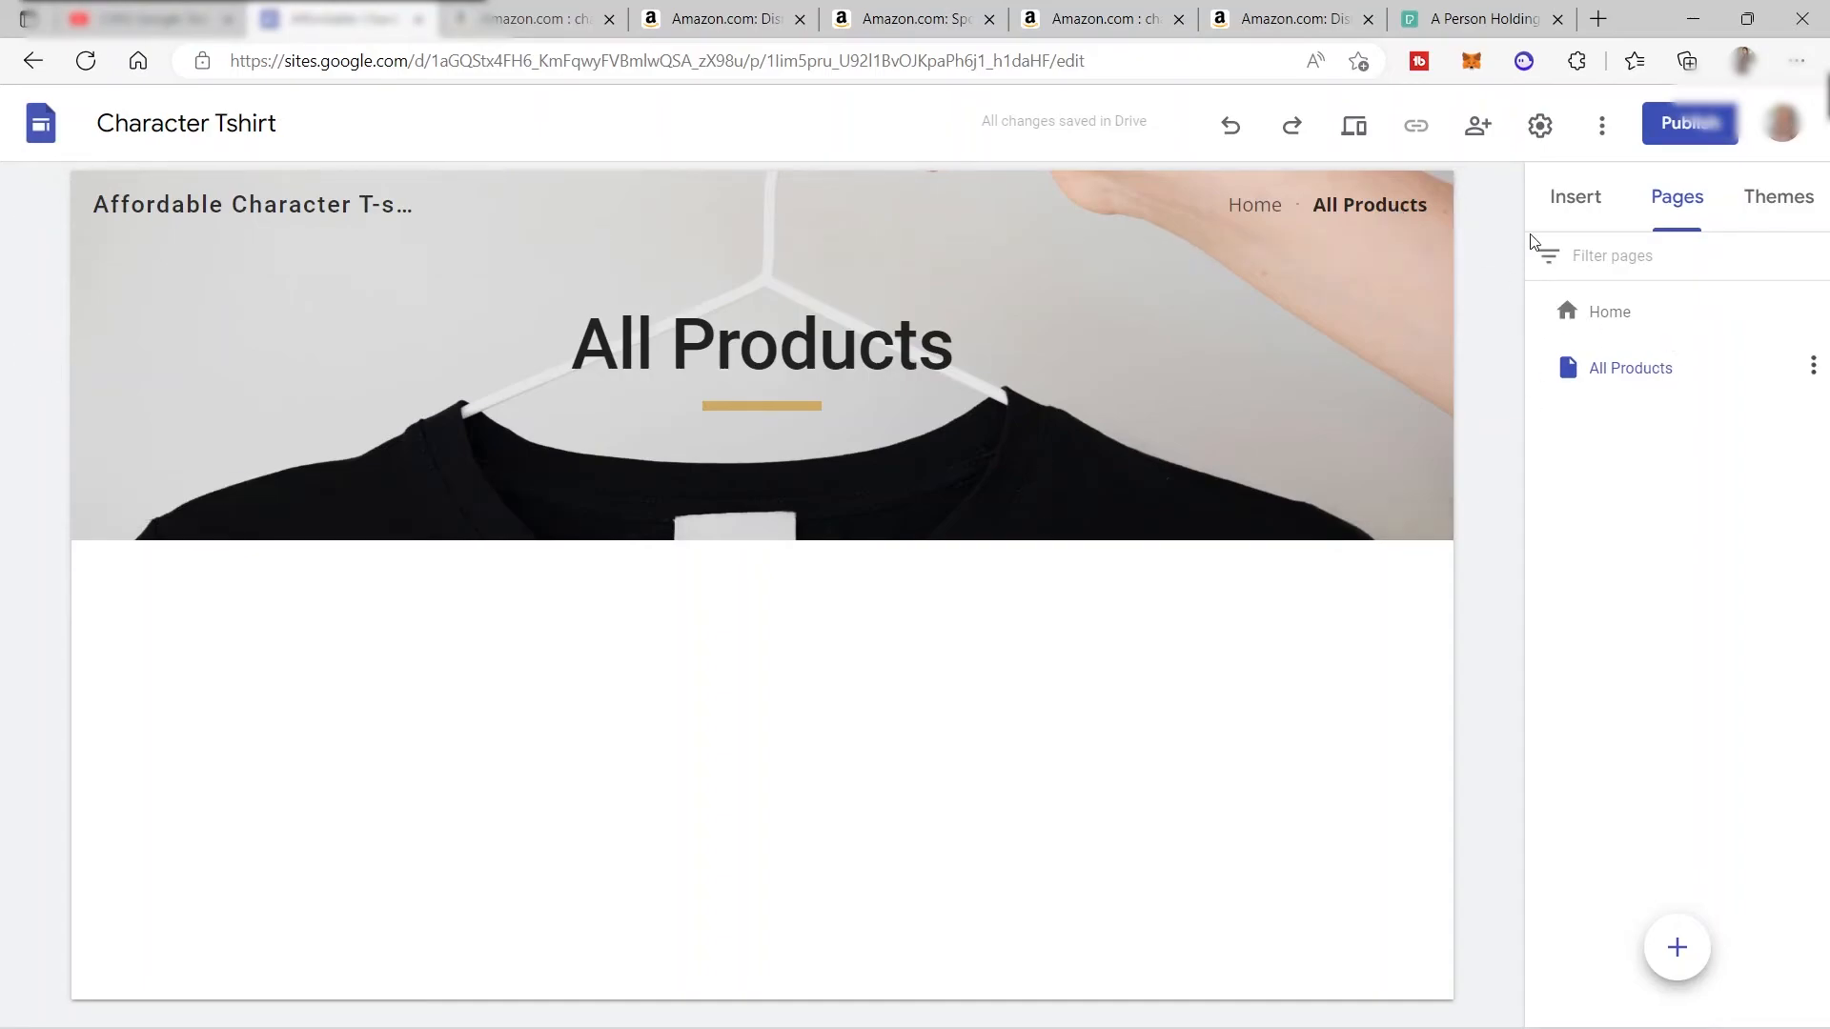
Return to the Home page and preview the site, looking through the Home and All Products pages at large-screen size.
click(1583, 194)
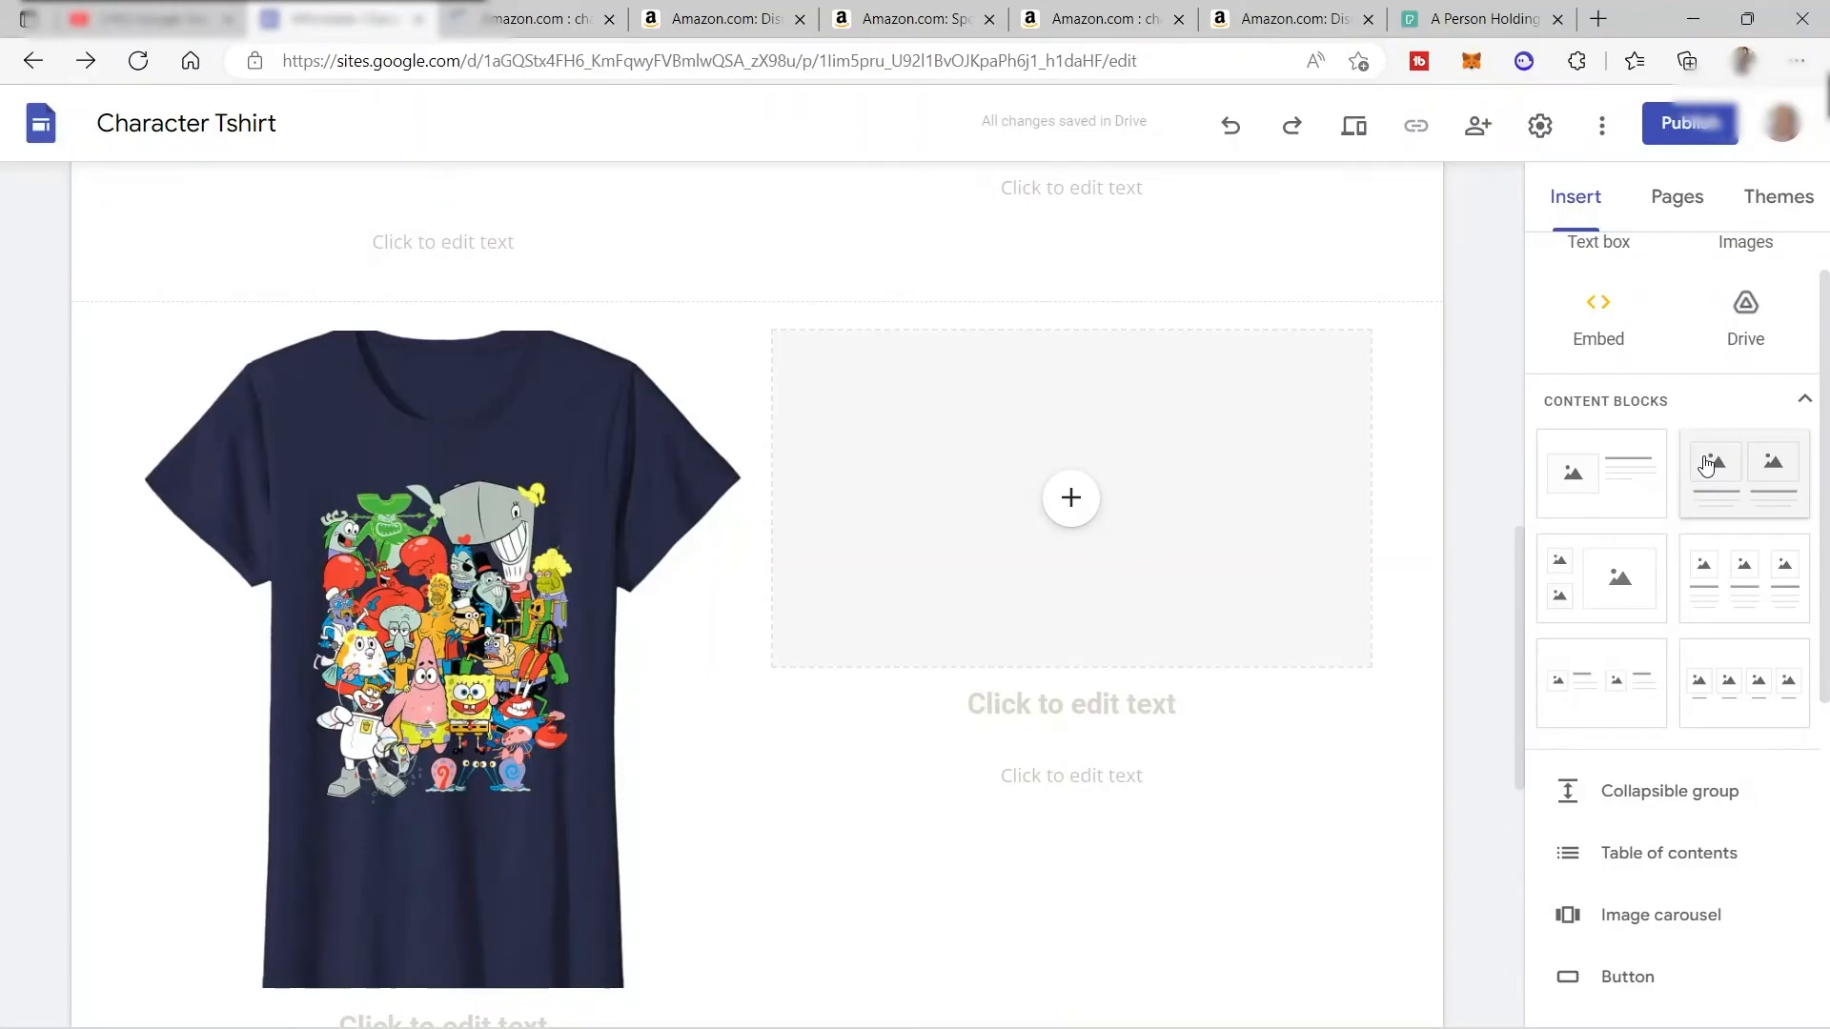
scroll(1707, 465, up, 1)
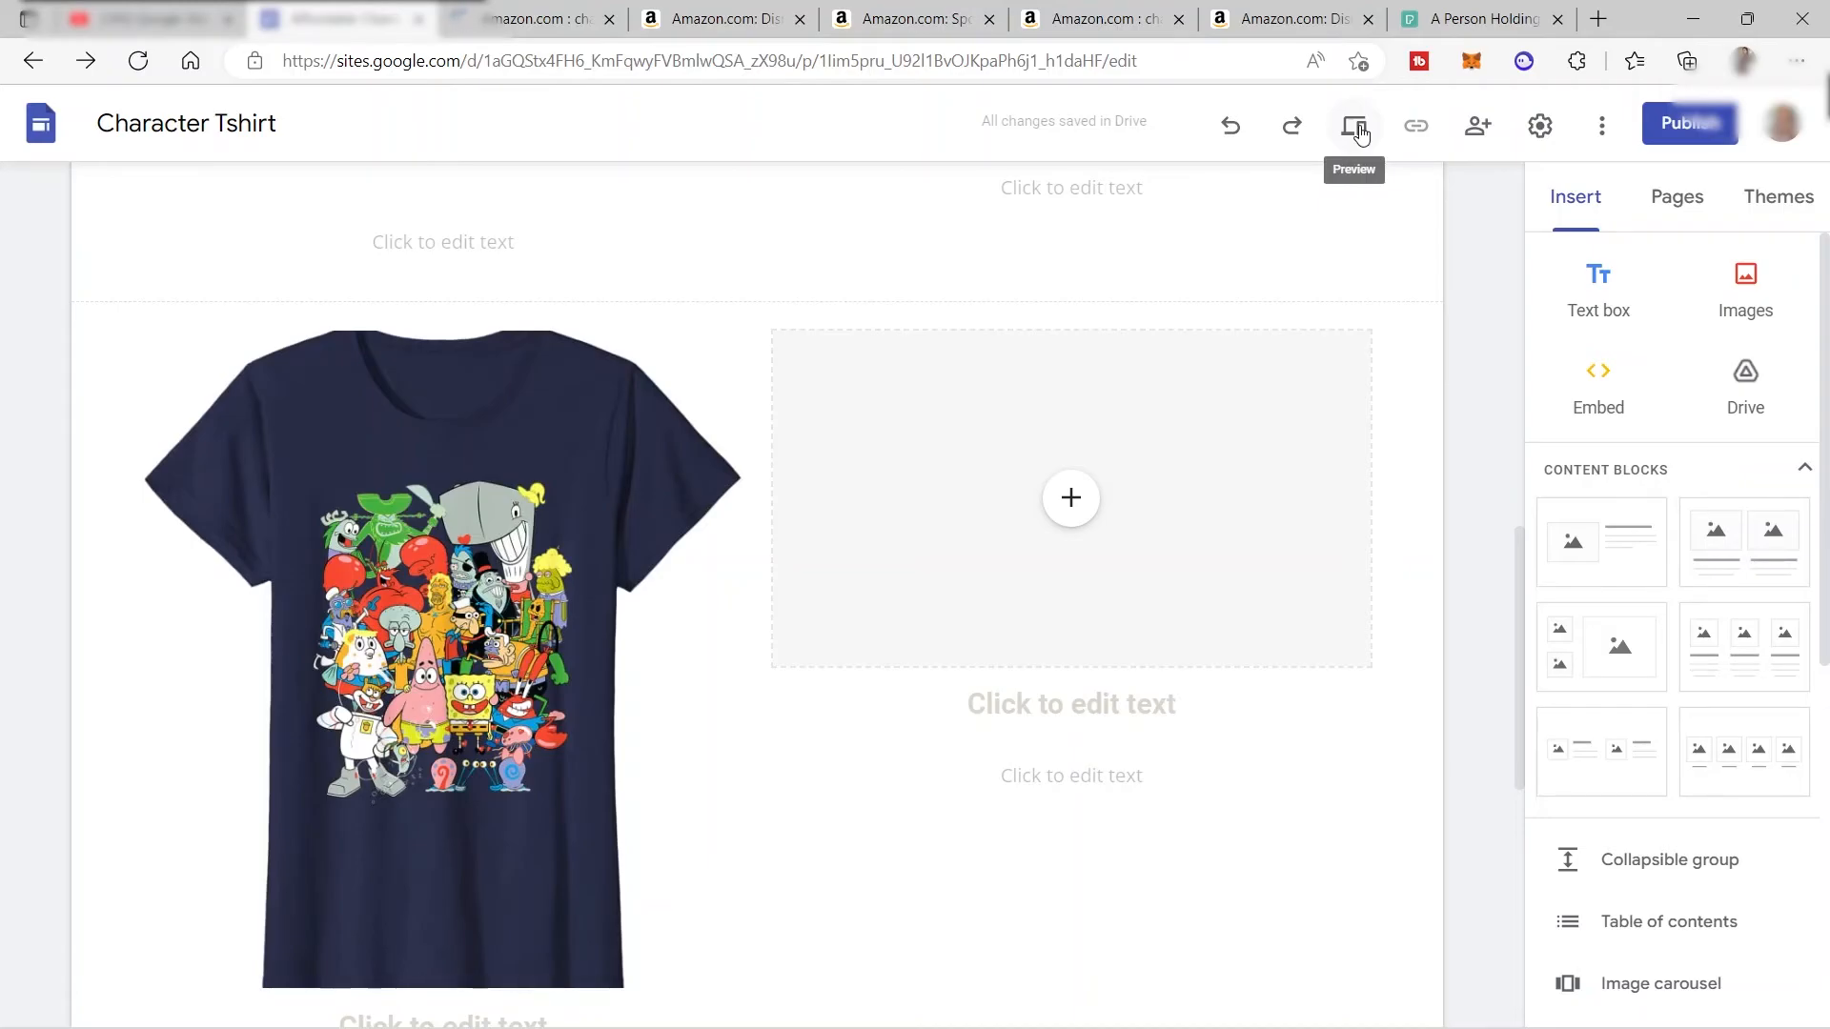
scroll(1377, 297, up, 10)
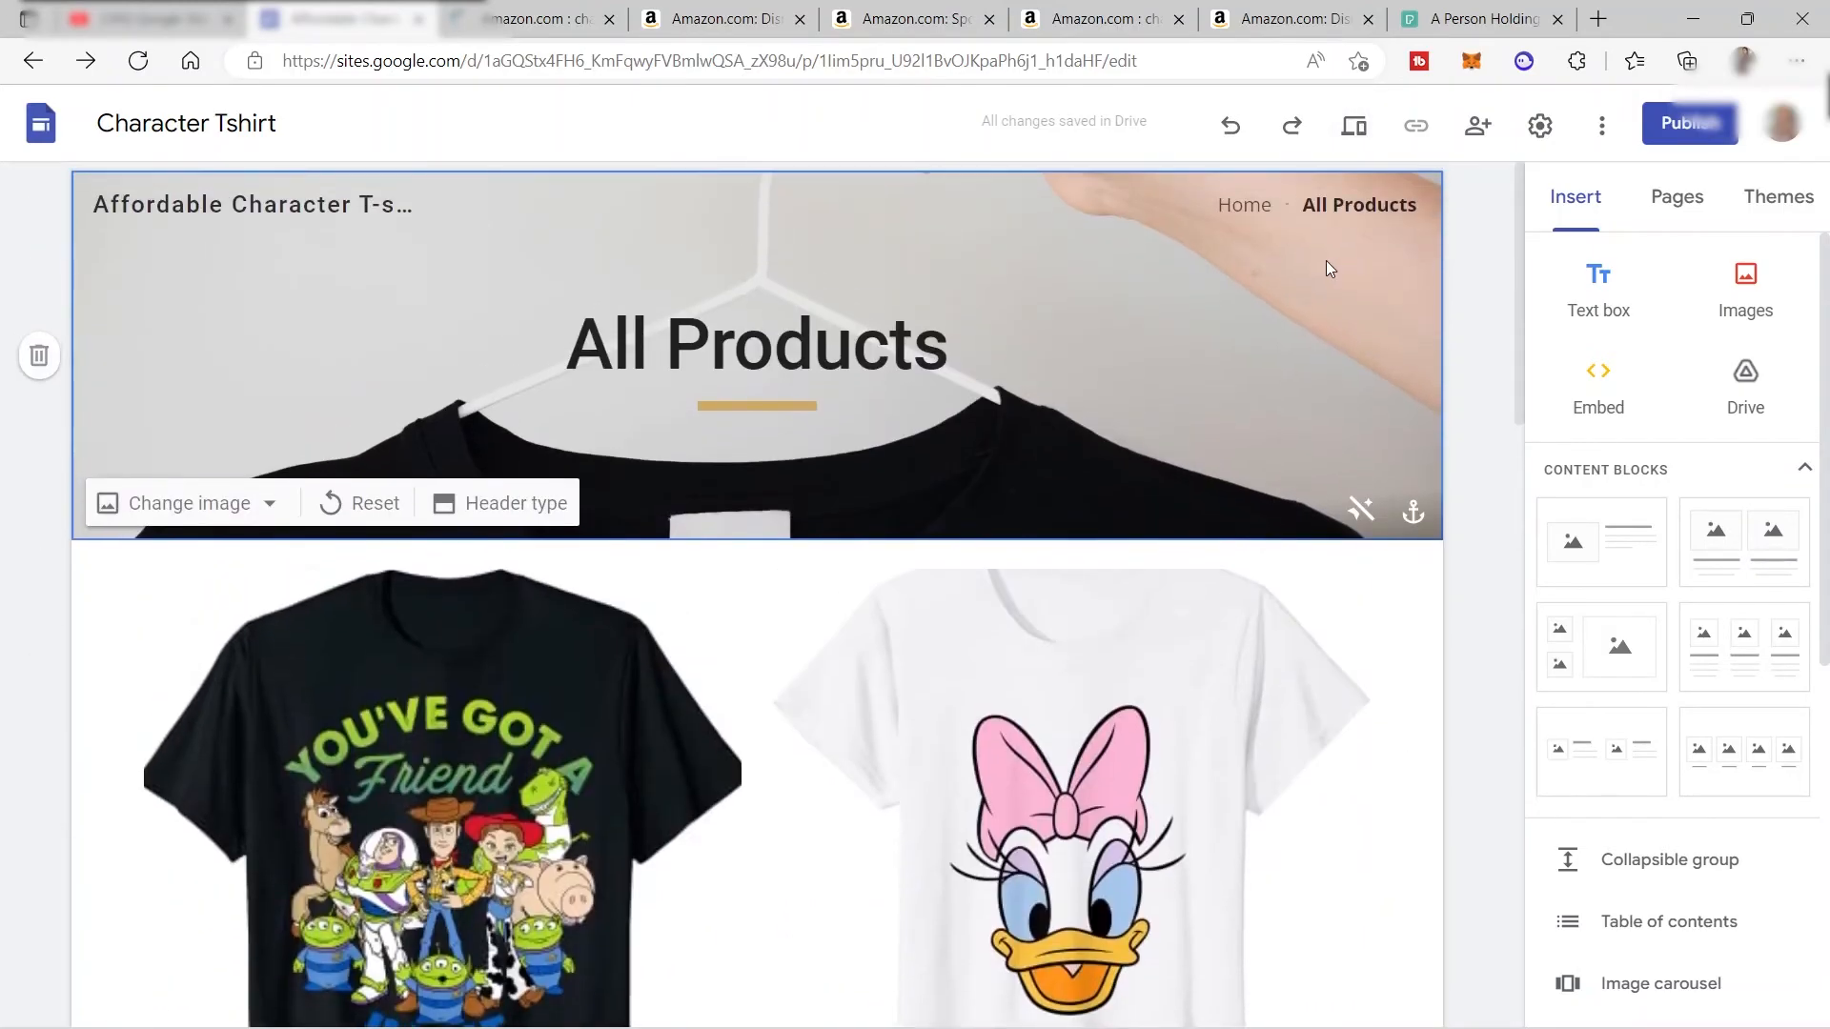
click(1246, 208)
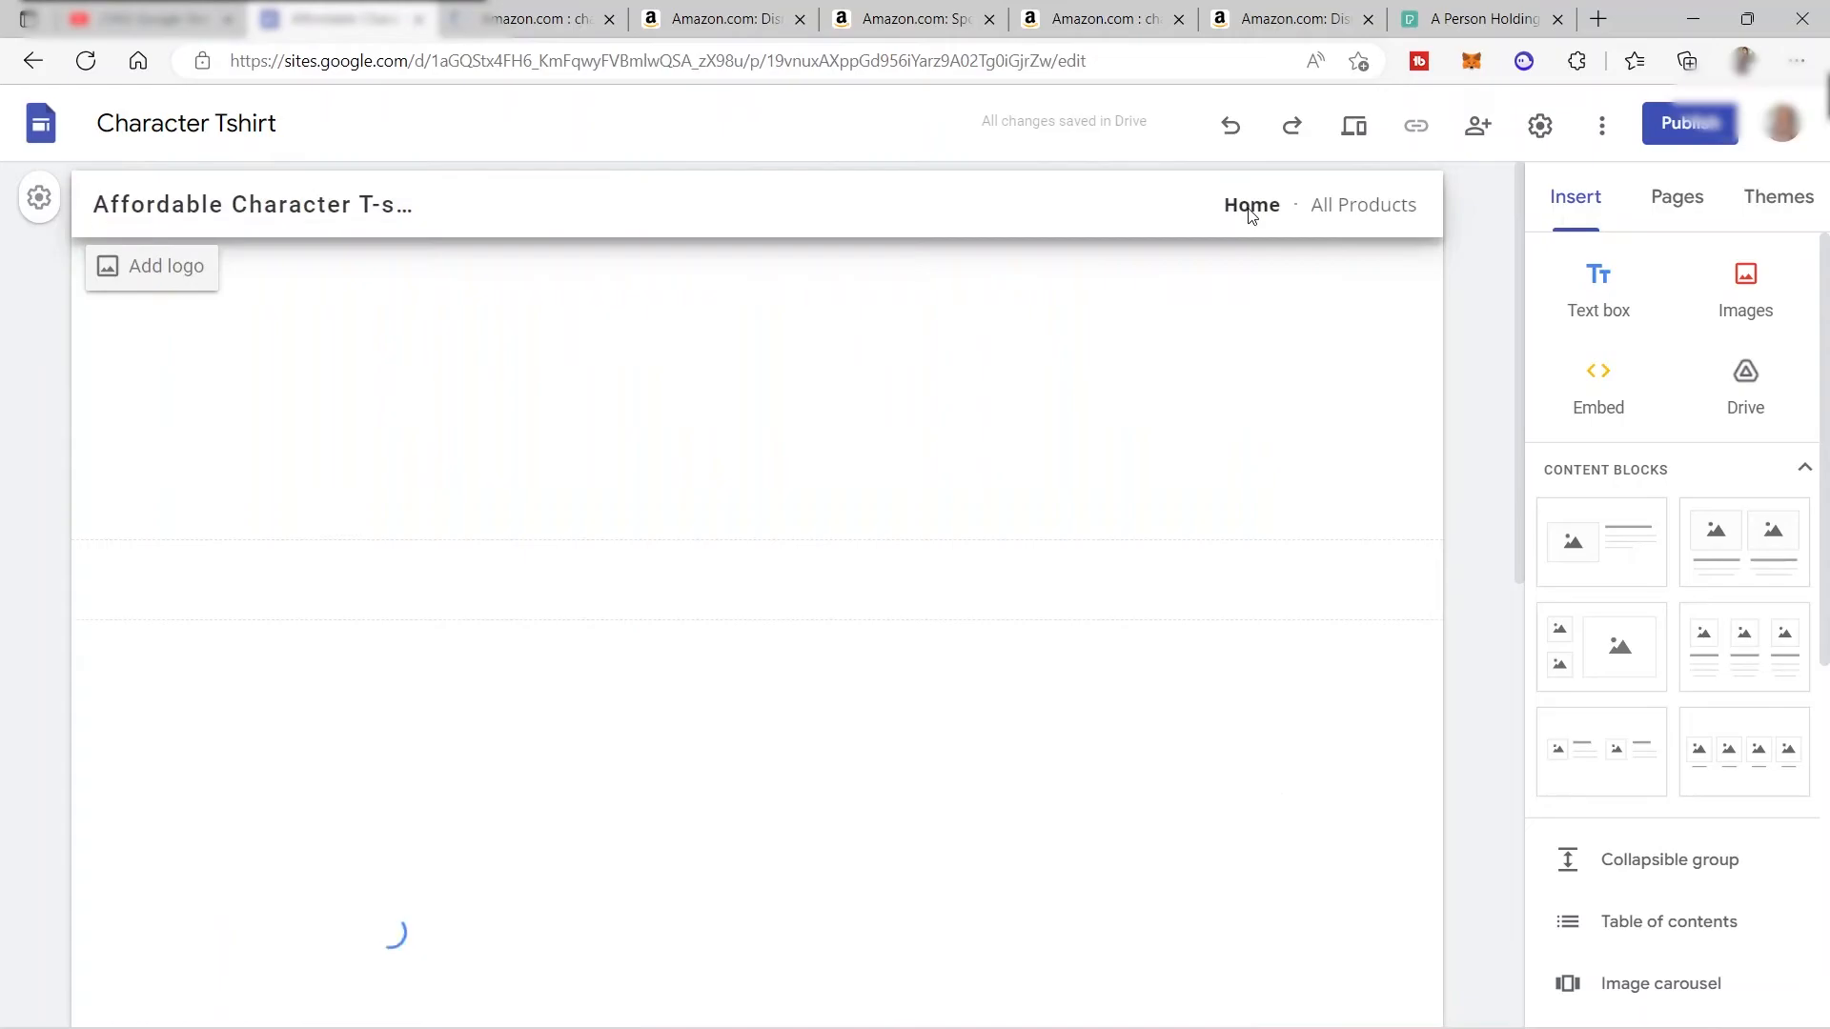
click(1354, 127)
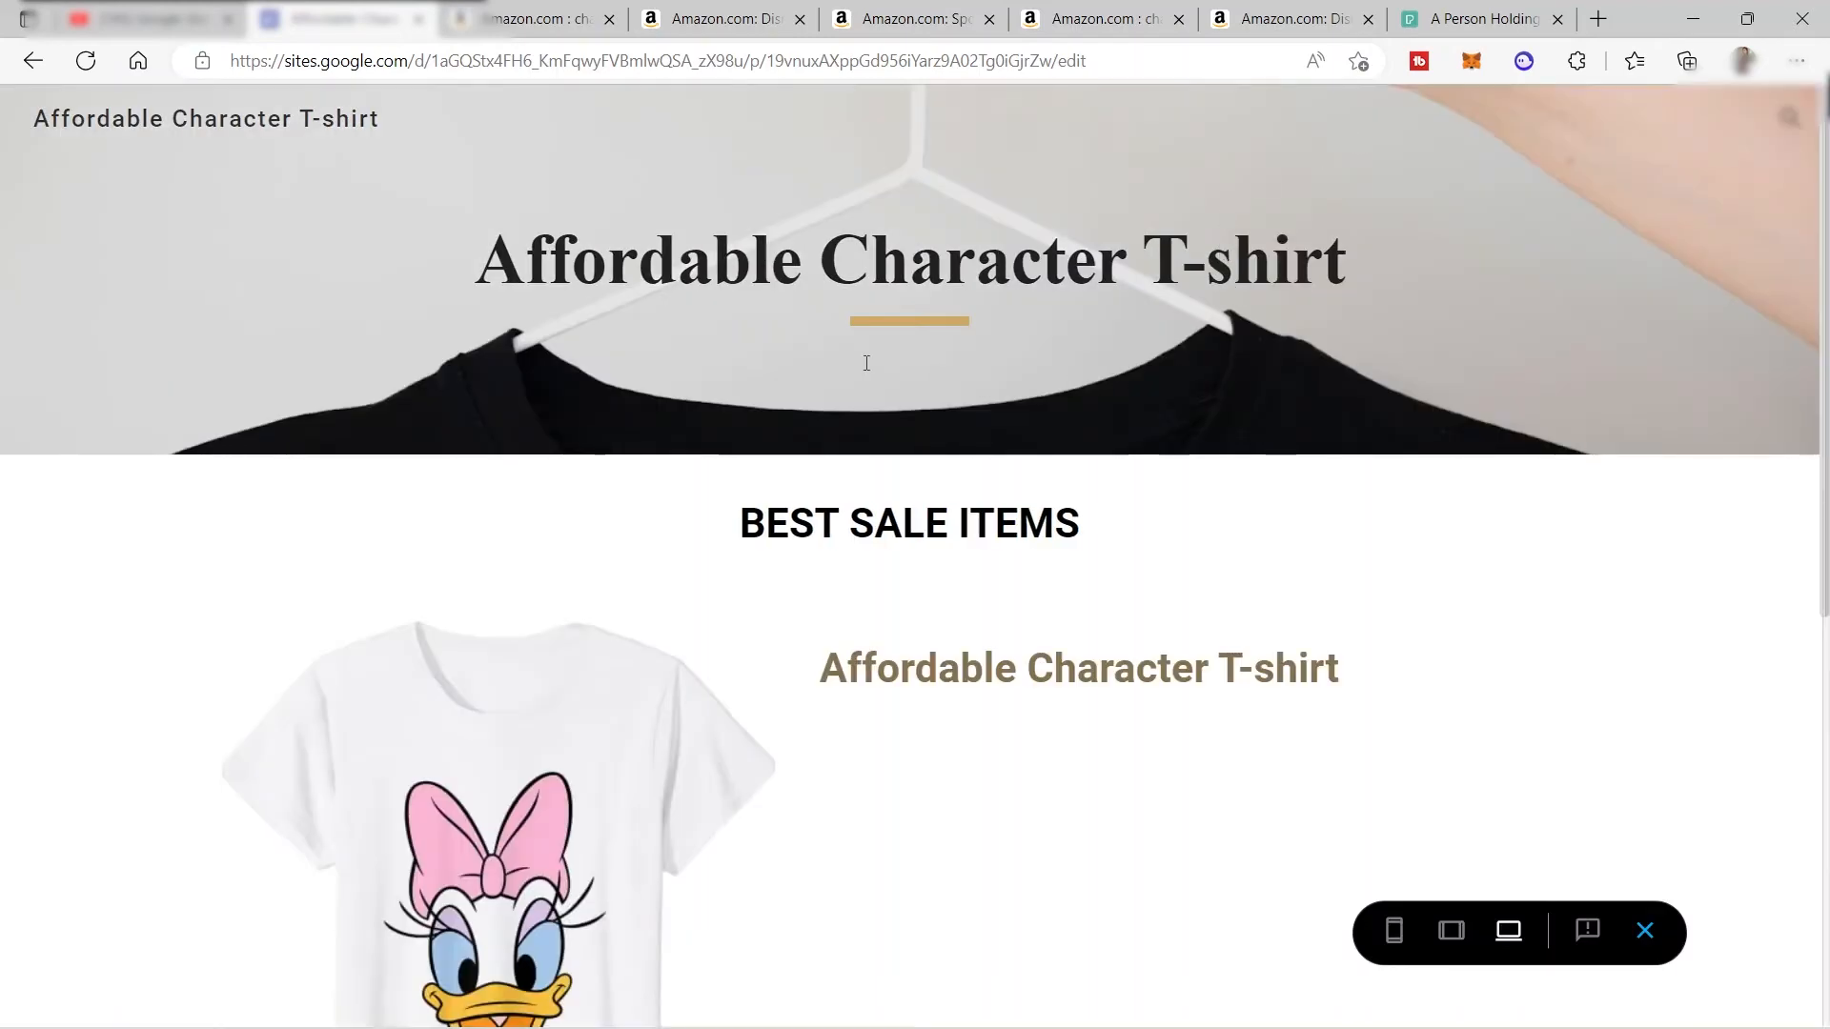
scroll(1307, 512, down, 7)
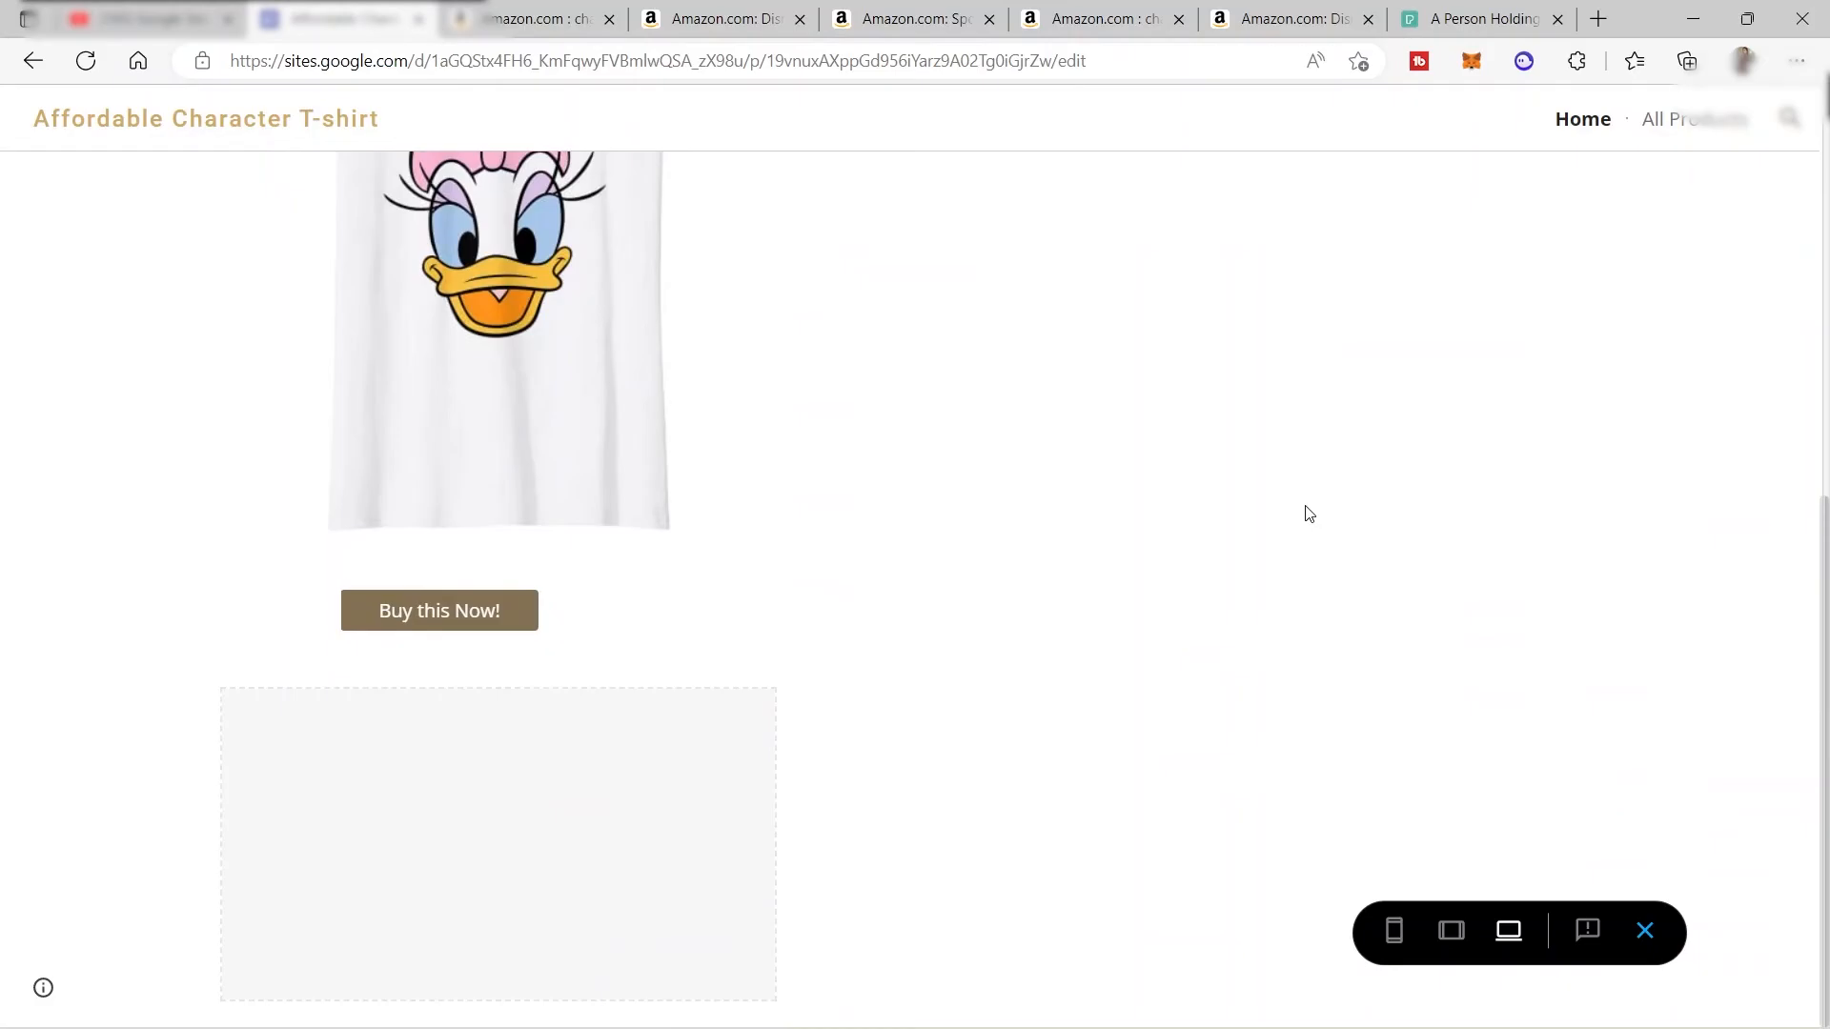
scroll(1308, 512, up, 7)
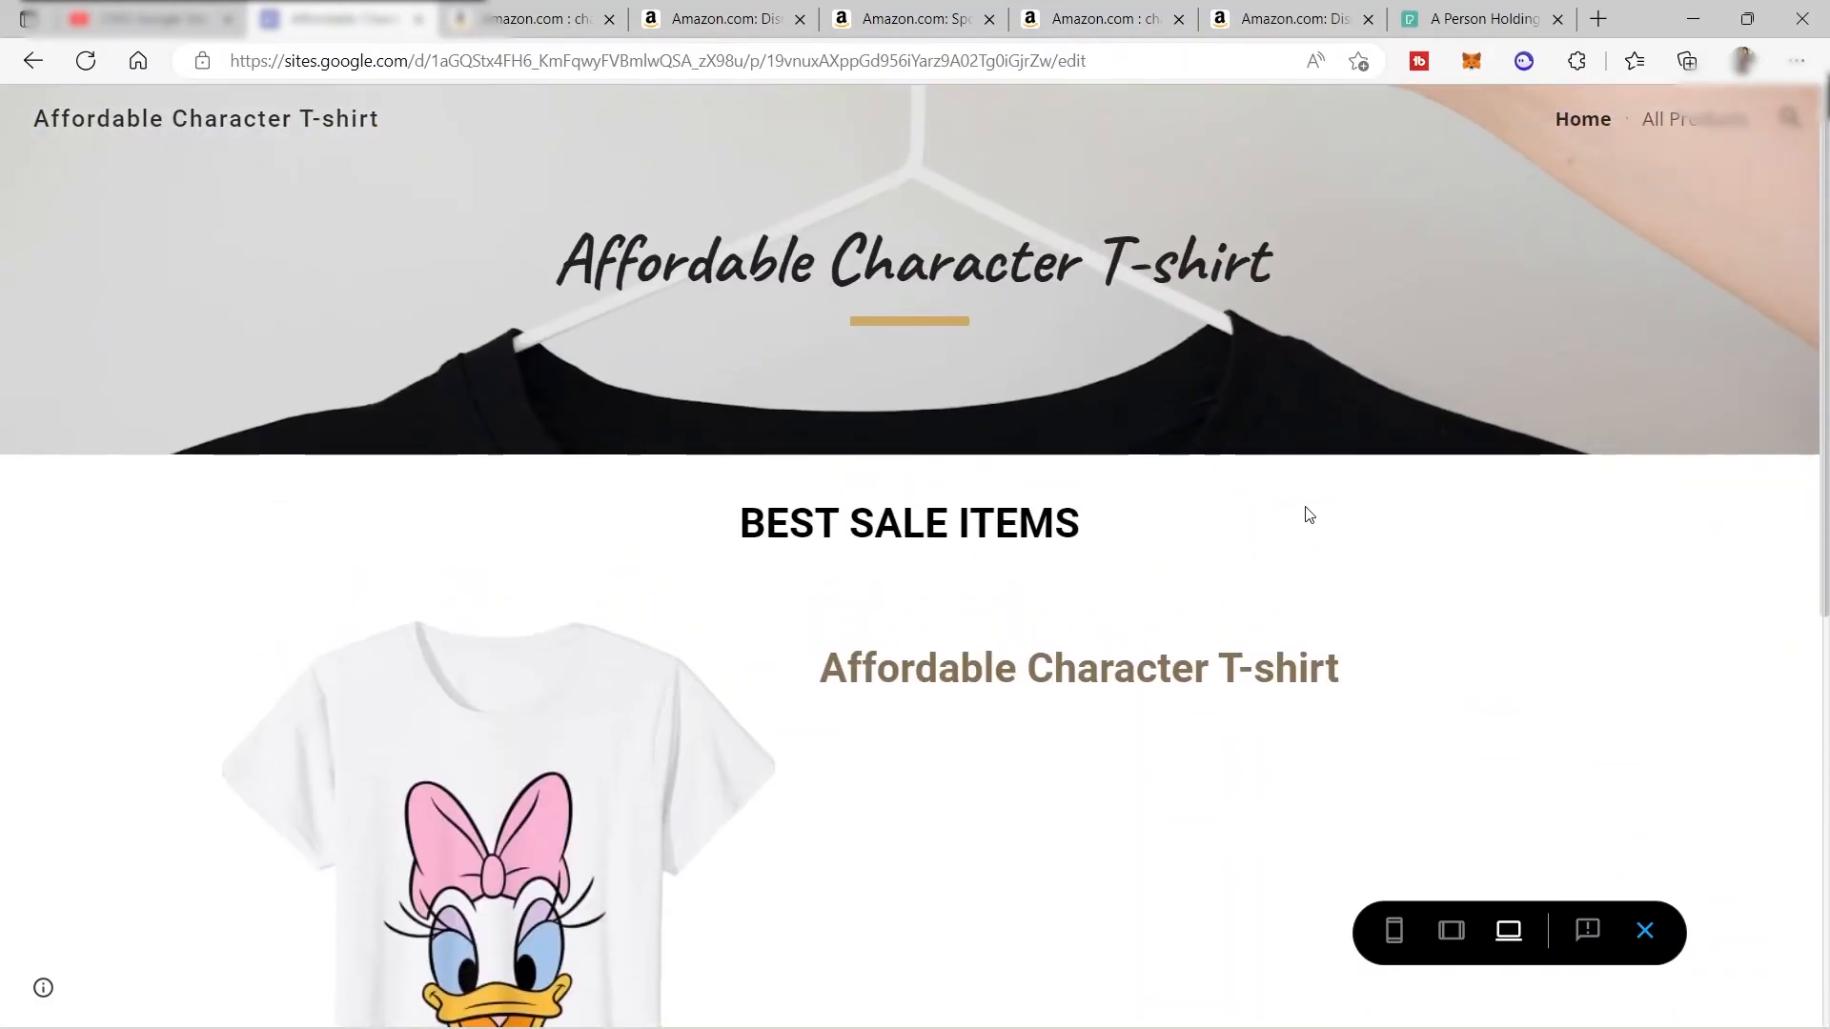
click(1680, 127)
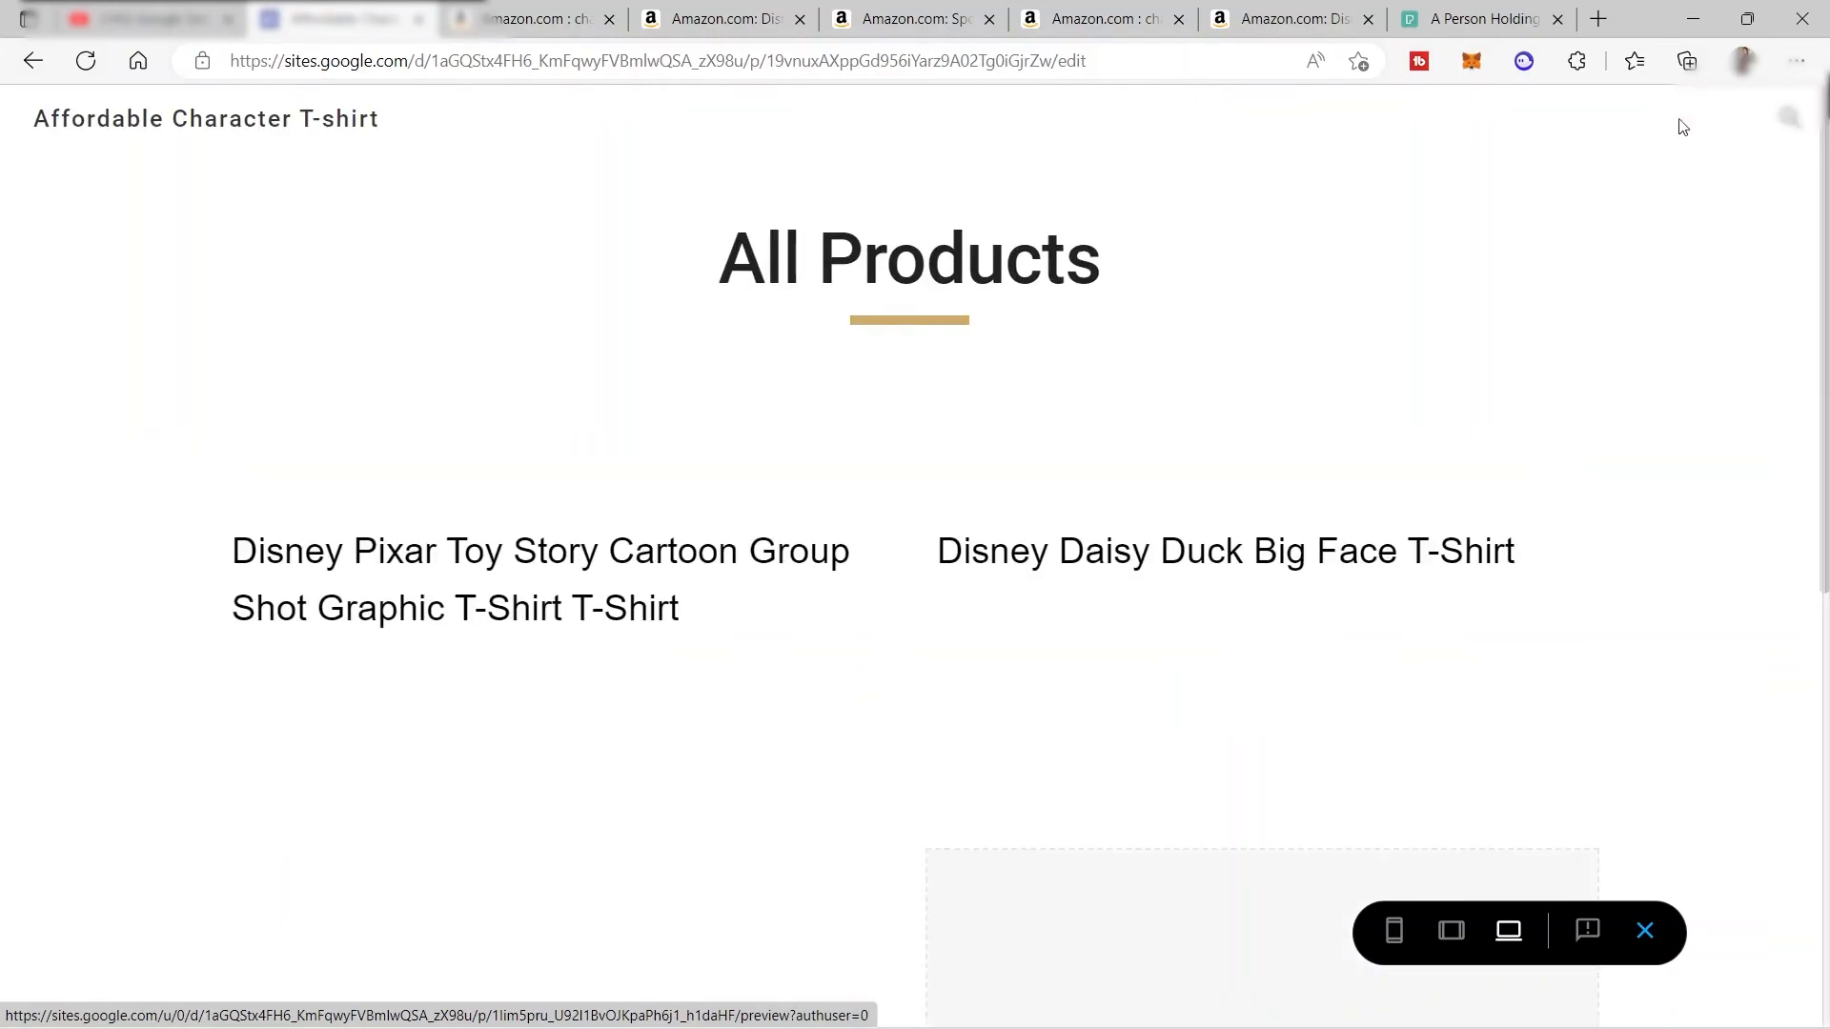
scroll(1034, 614, down, 10)
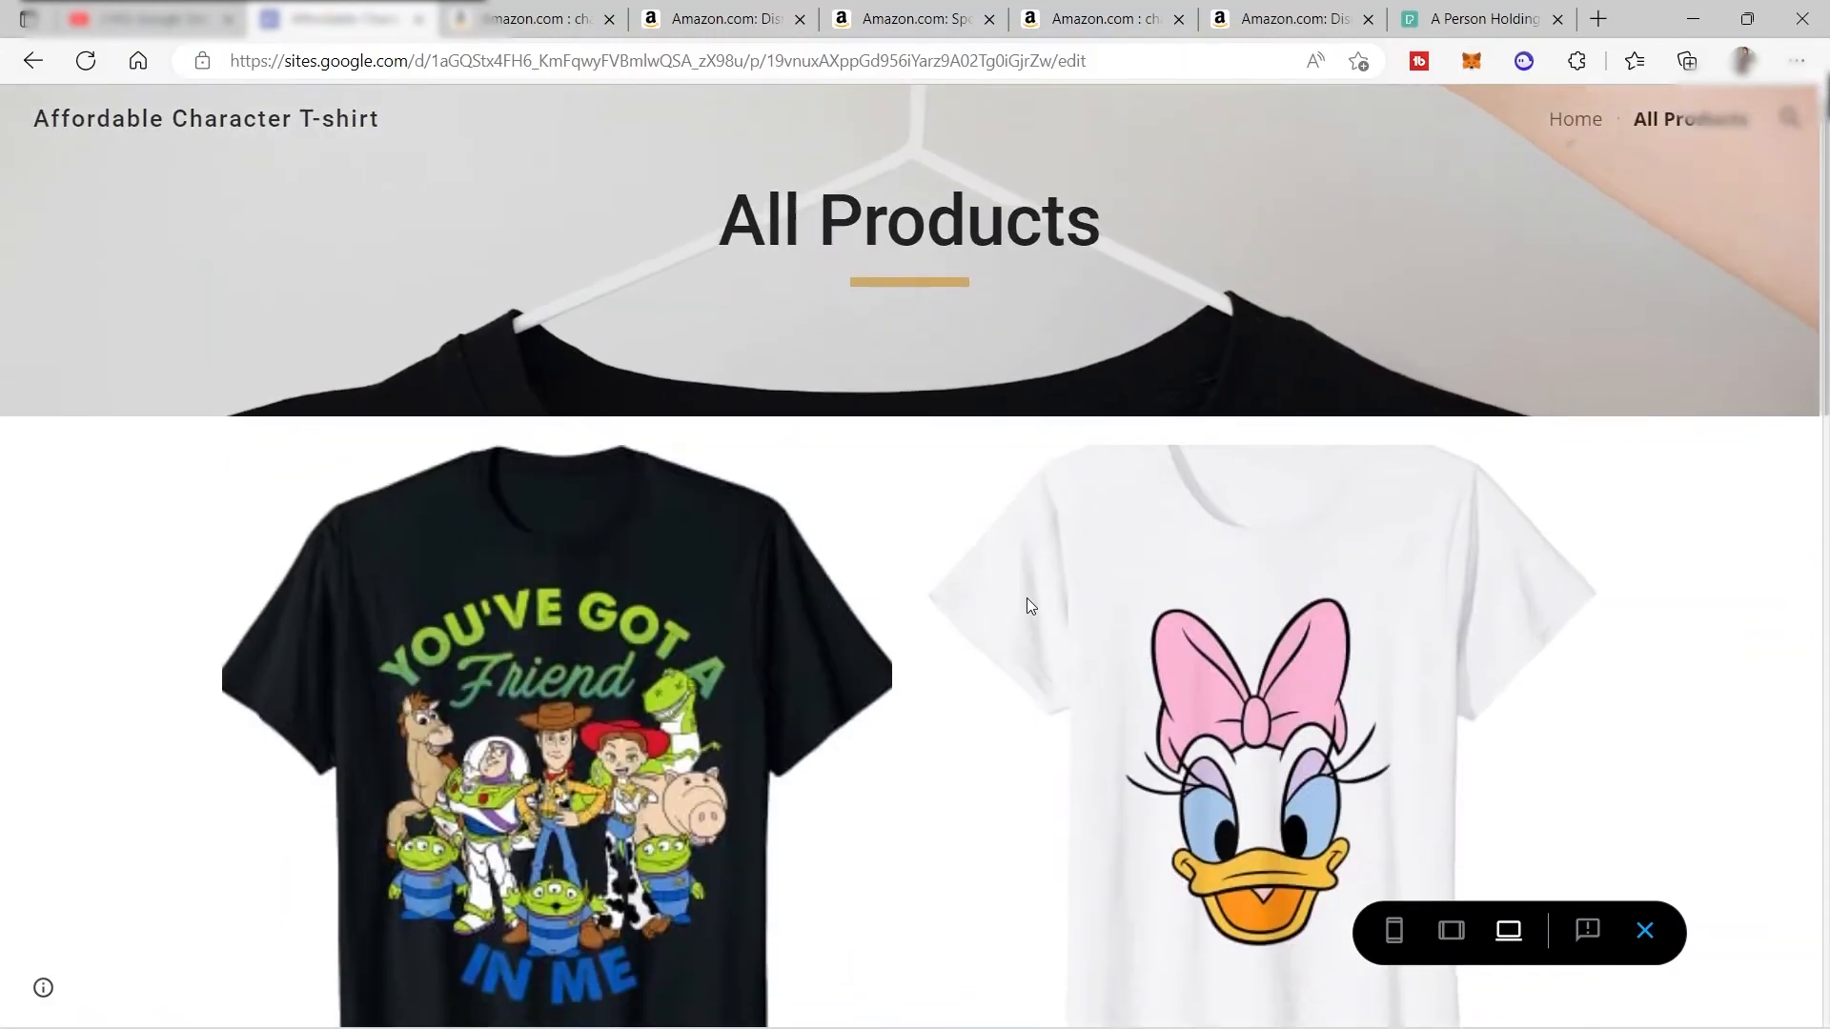
scroll(1027, 612, up, 10)
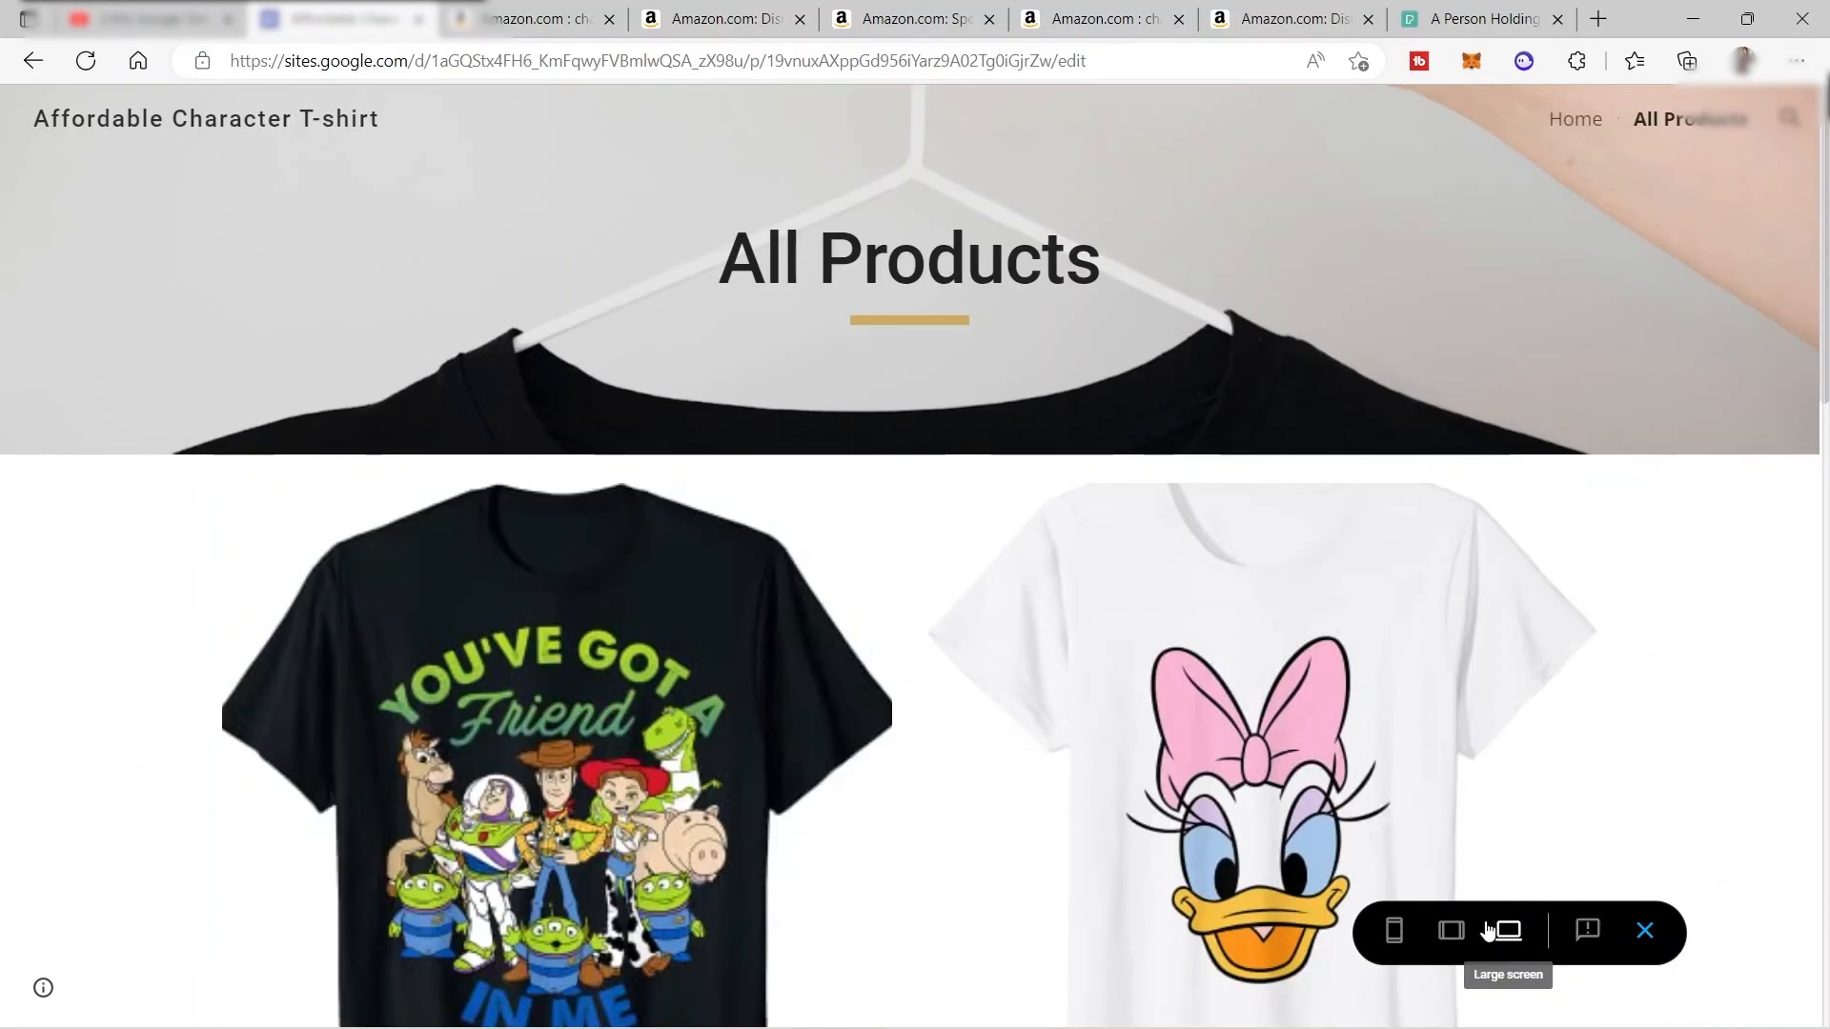
Preview the site at phone size, go to the Home page through its navigation menu, and exit the preview.
click(1395, 932)
scroll(1061, 715, down, 3)
scroll(1061, 715, up, 3)
click(729, 167)
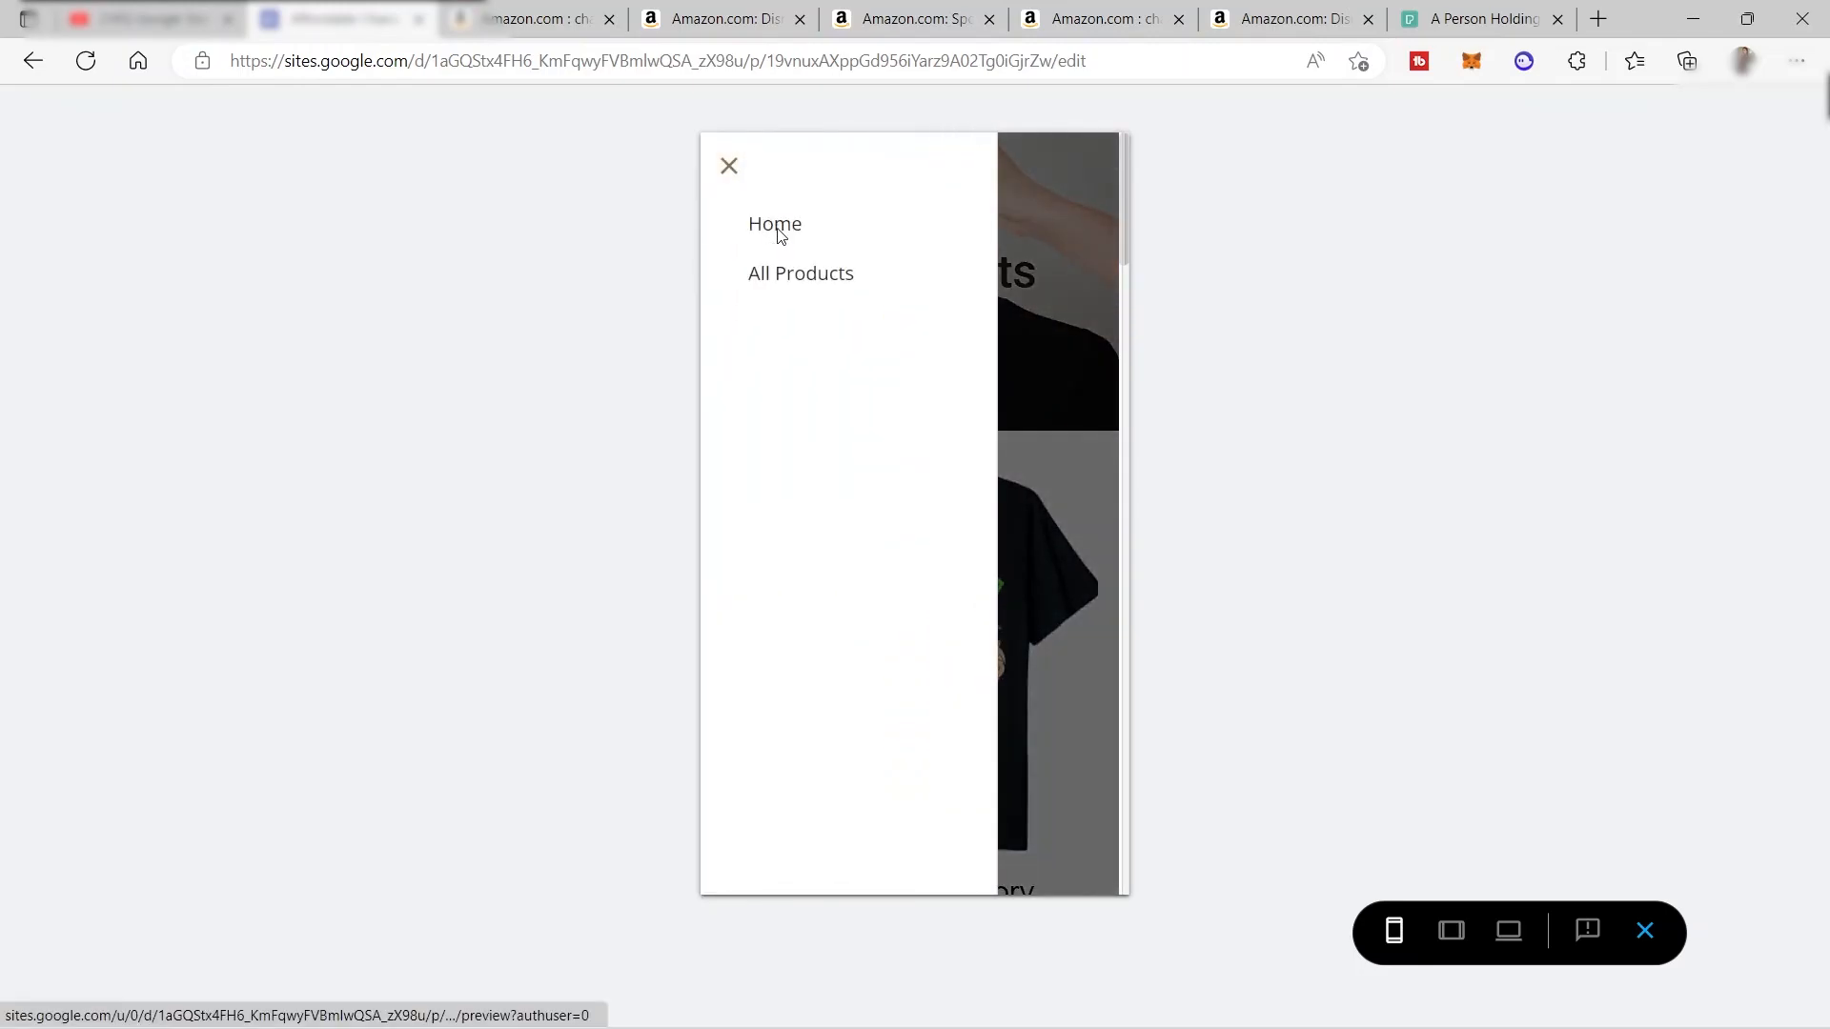
click(775, 223)
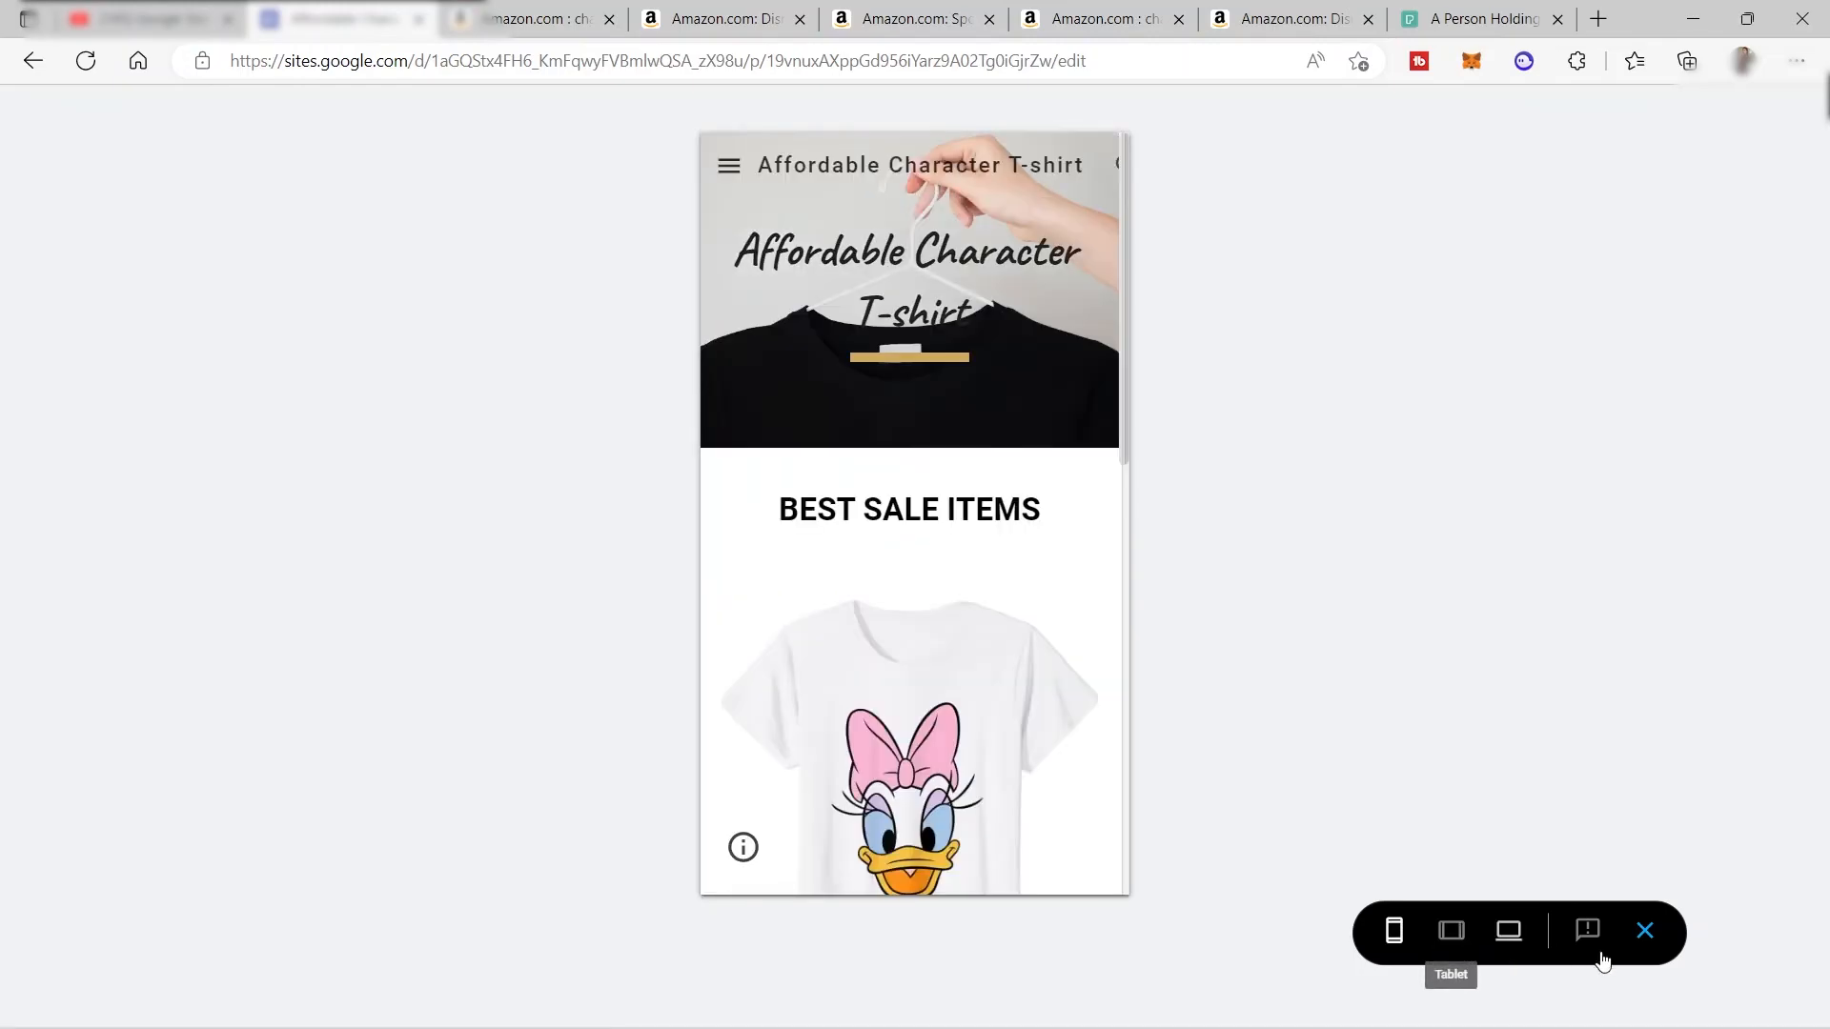
click(1646, 931)
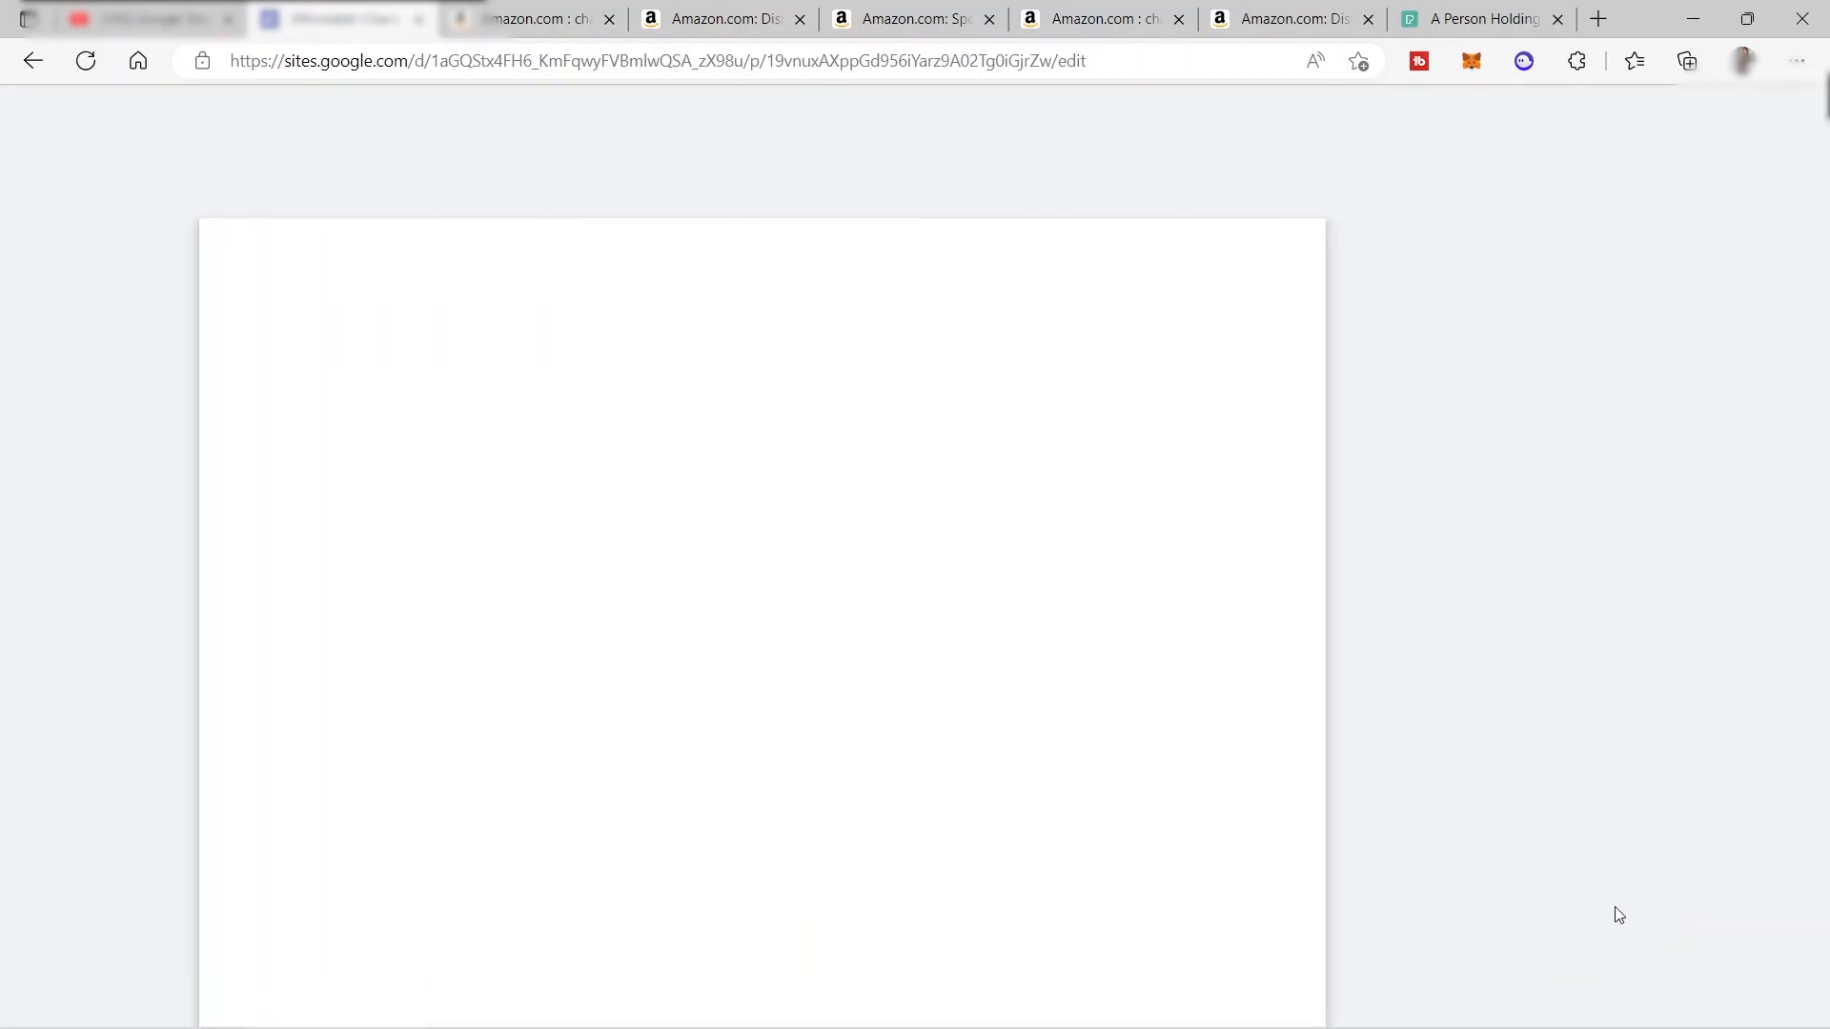
Publish the site to the web with the web address "affordable-character-t-shirt".
scroll(1089, 568, up, 4)
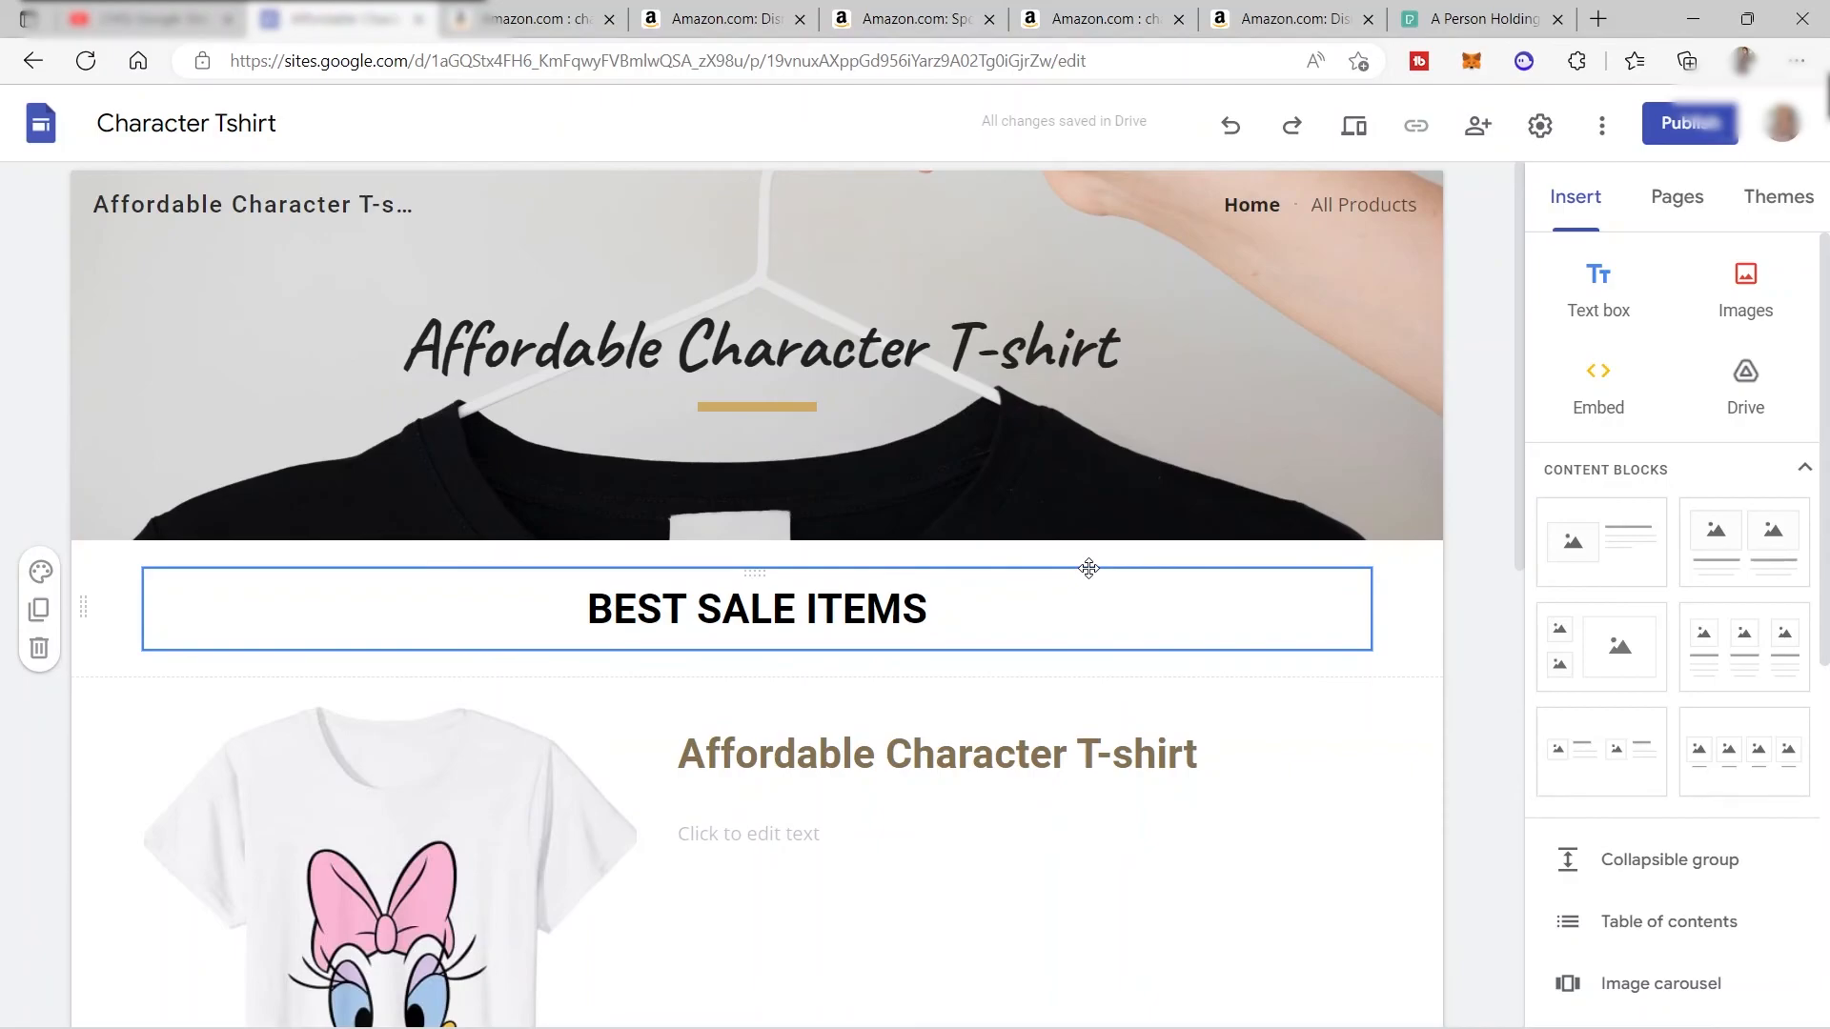
click(1686, 126)
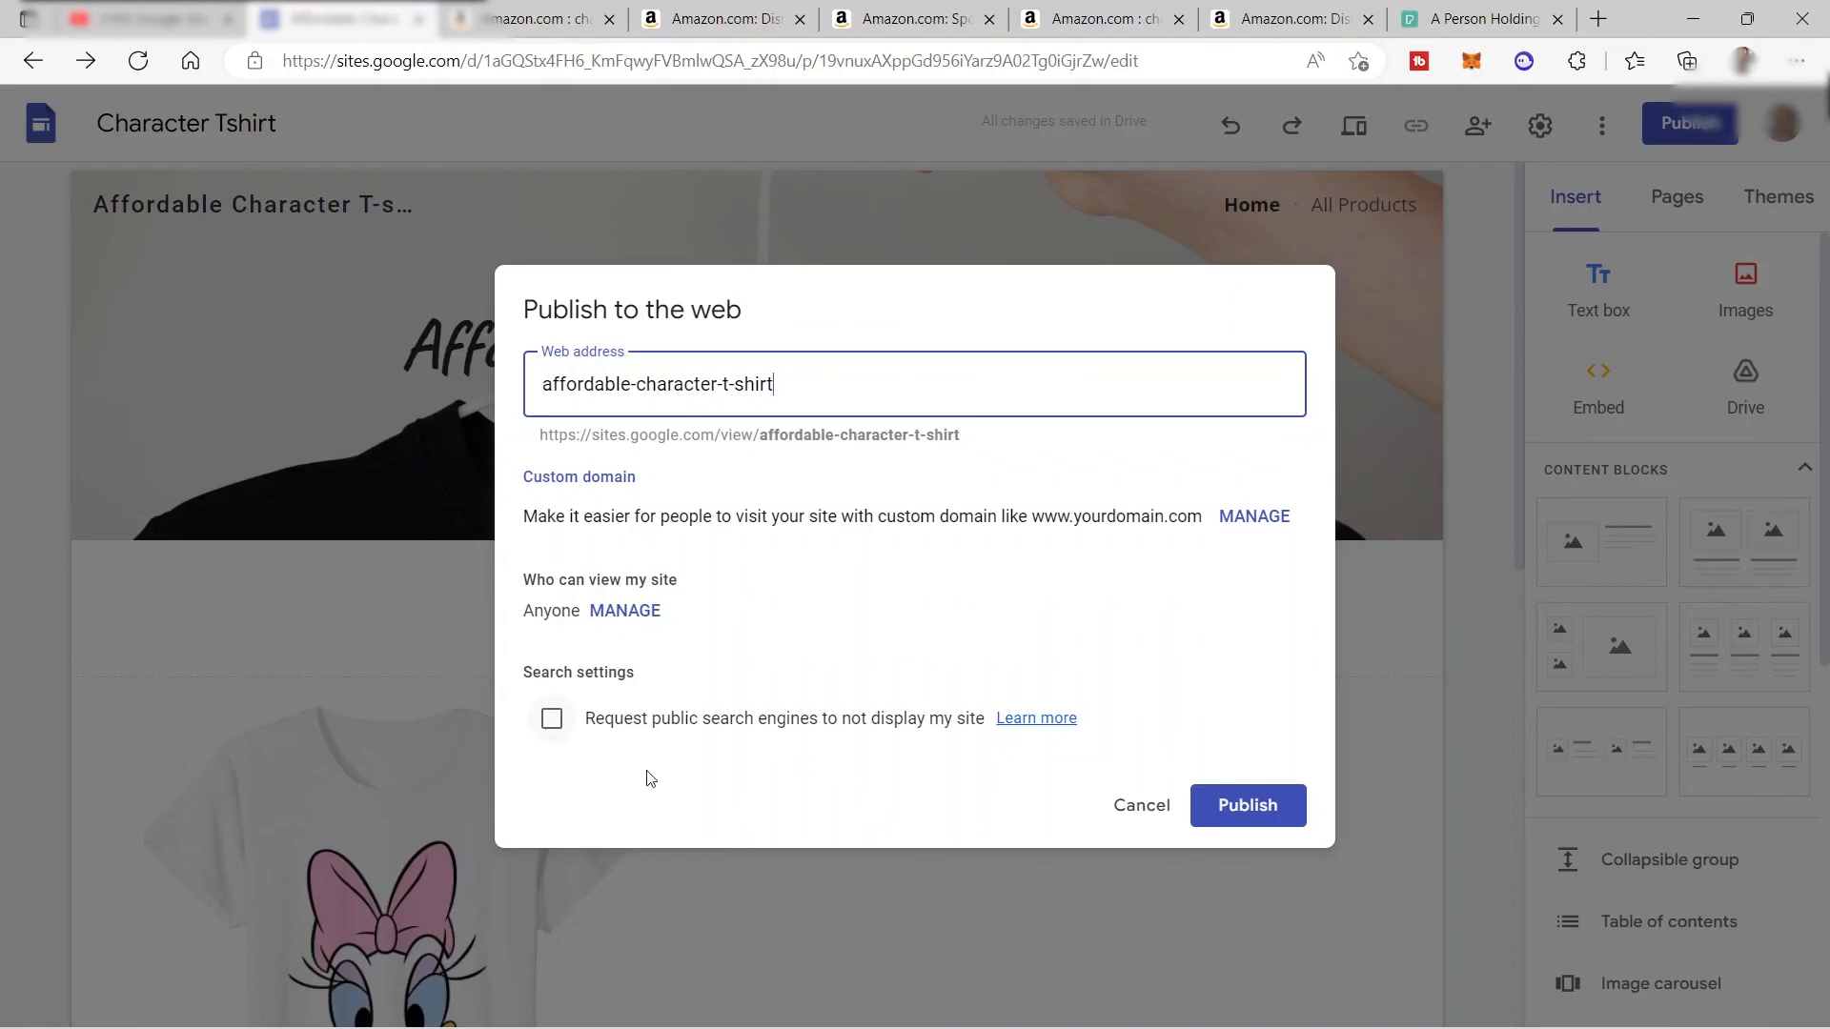
click(1248, 806)
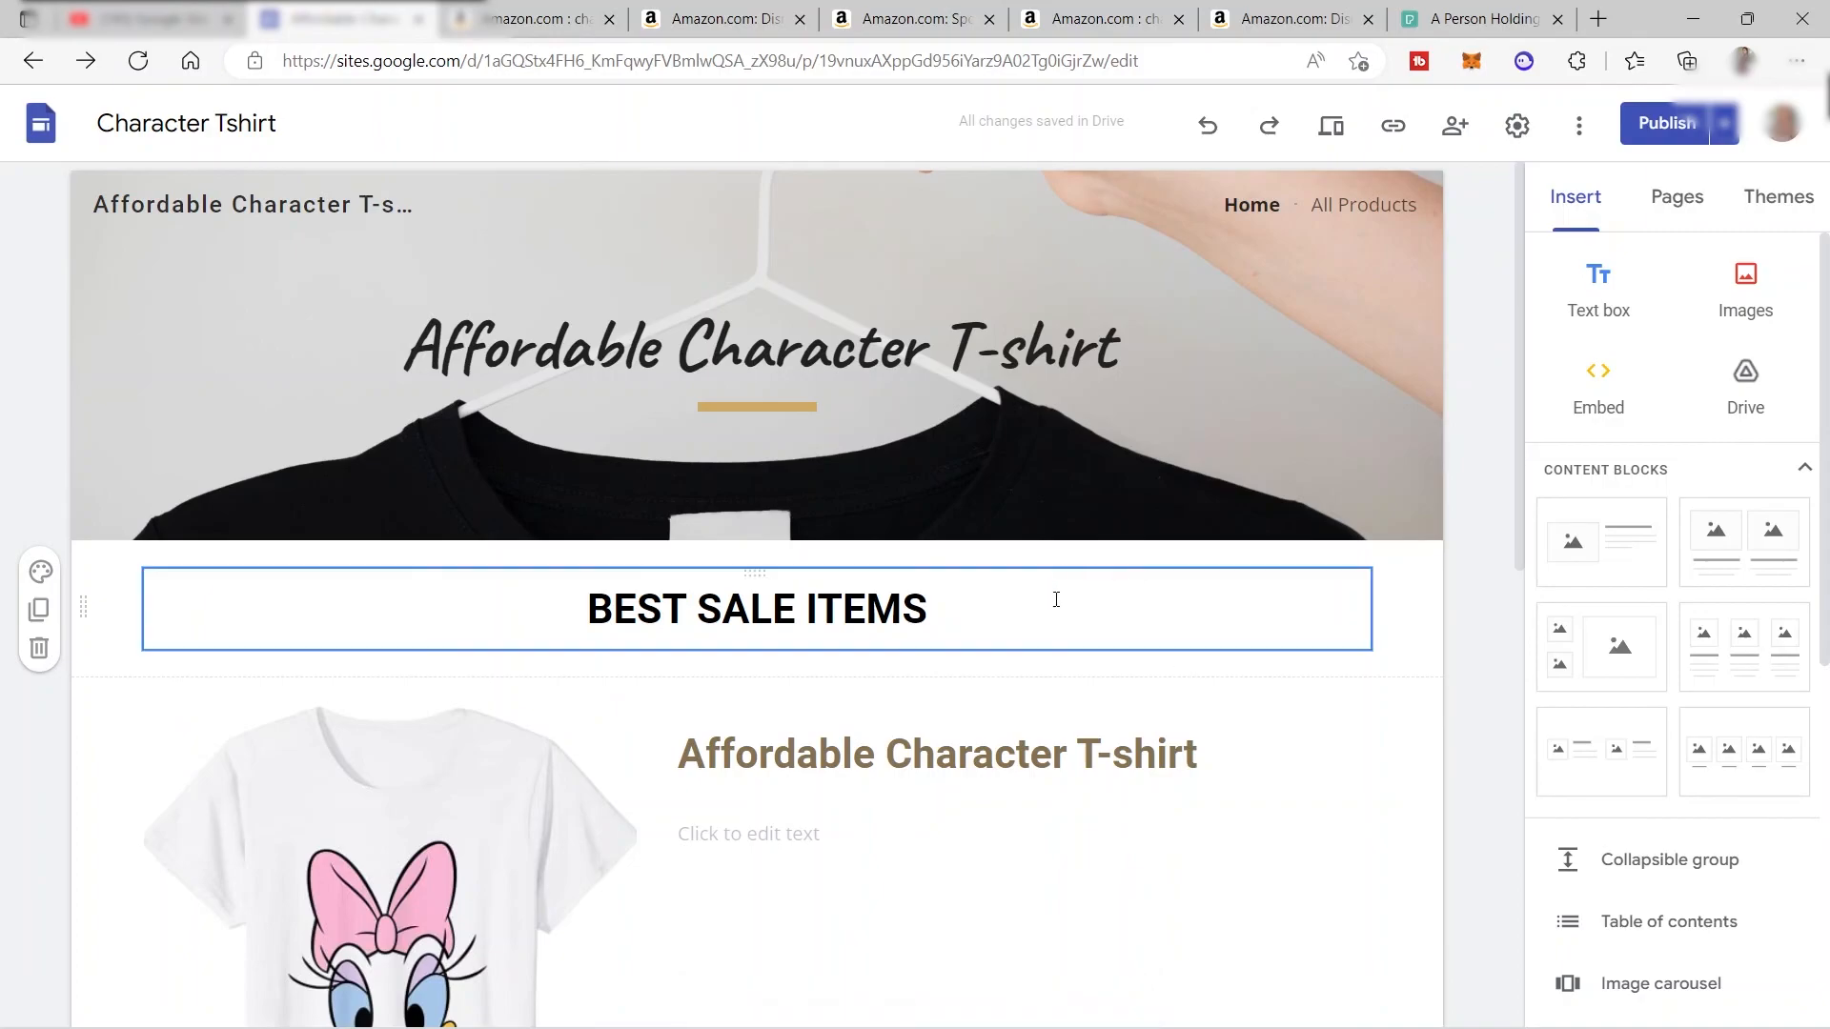
mouse_move(964, 522)
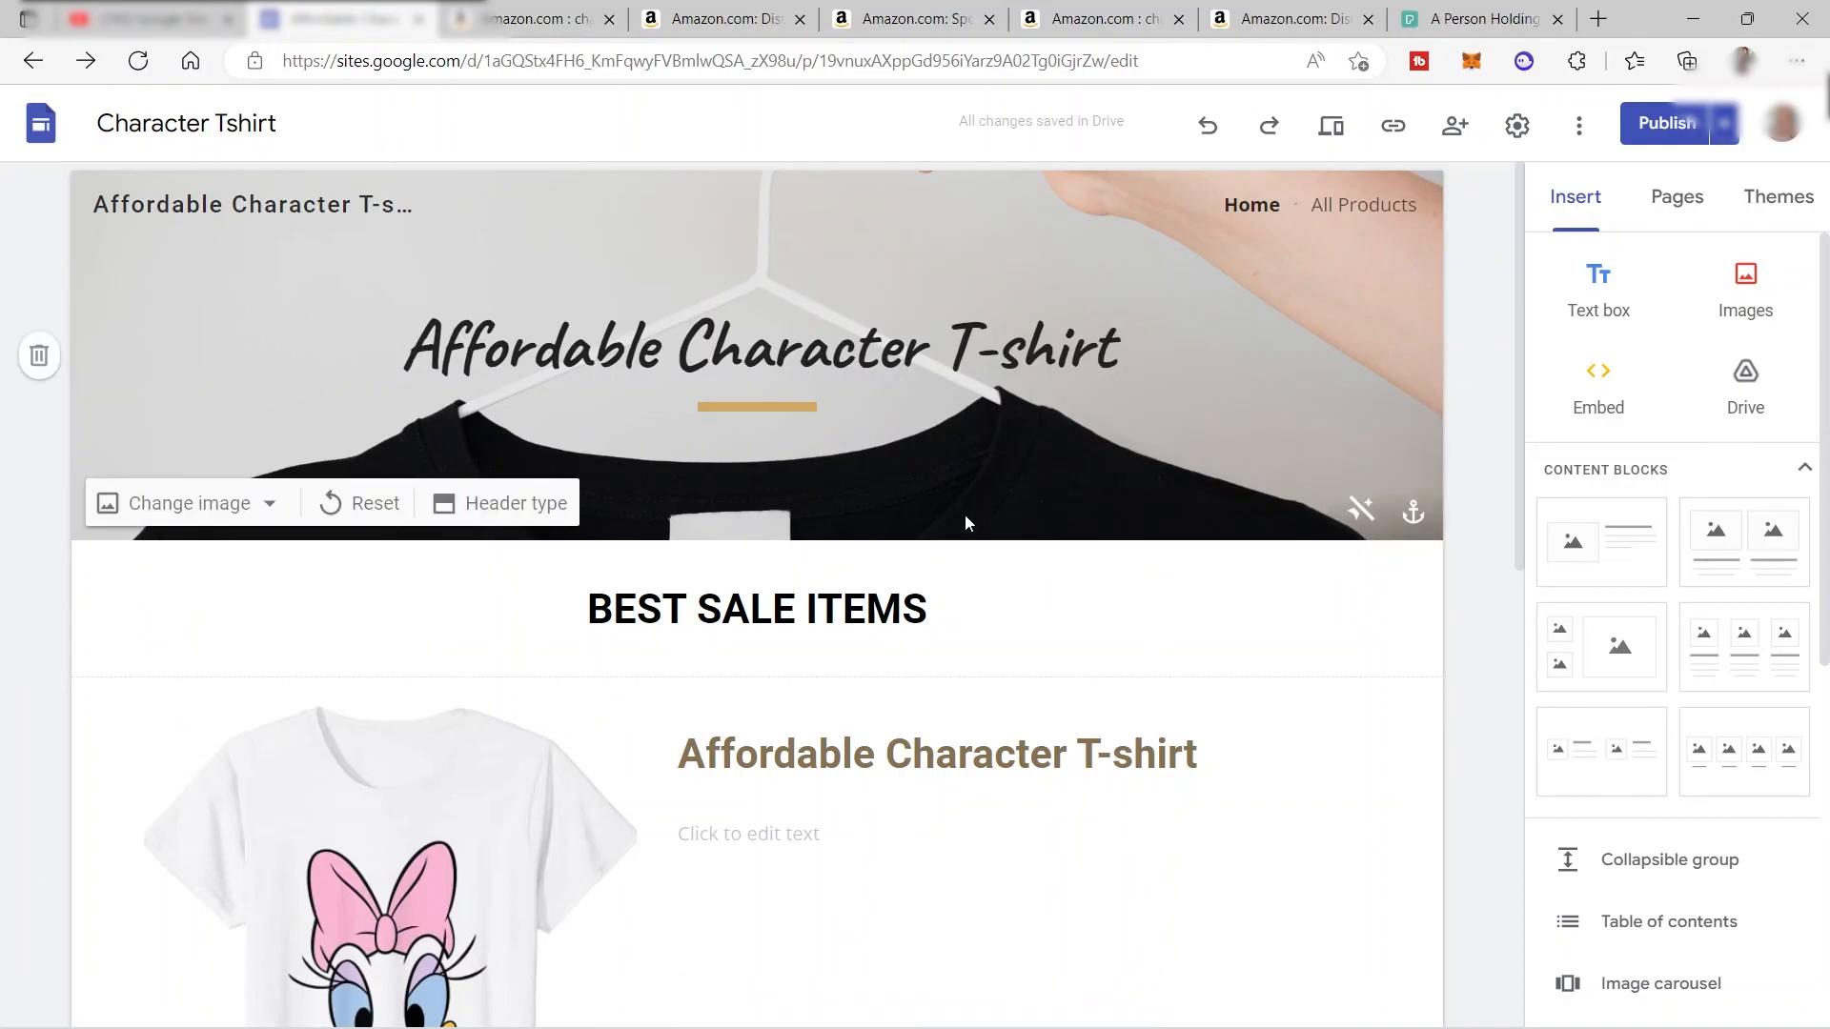